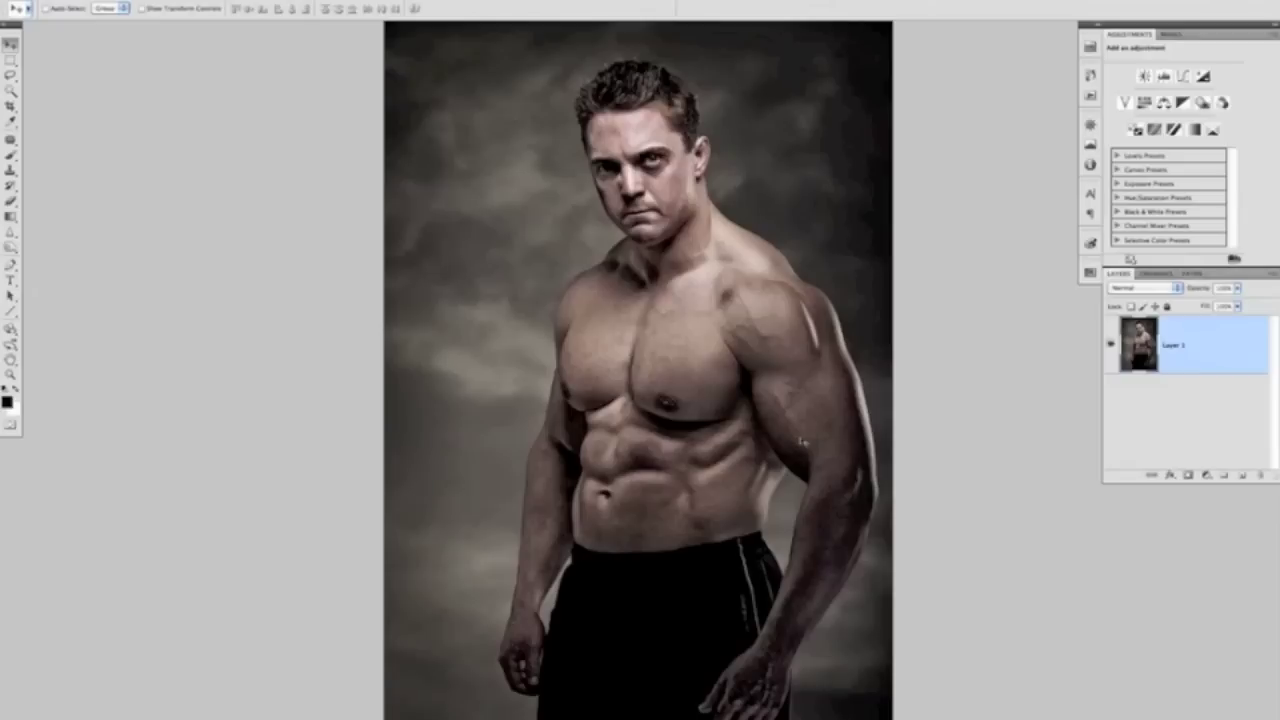
Step: Duplicate the portrait image as a separate document named "displacement map"
{"action": "left_click", "coordinate": [181, 3]}
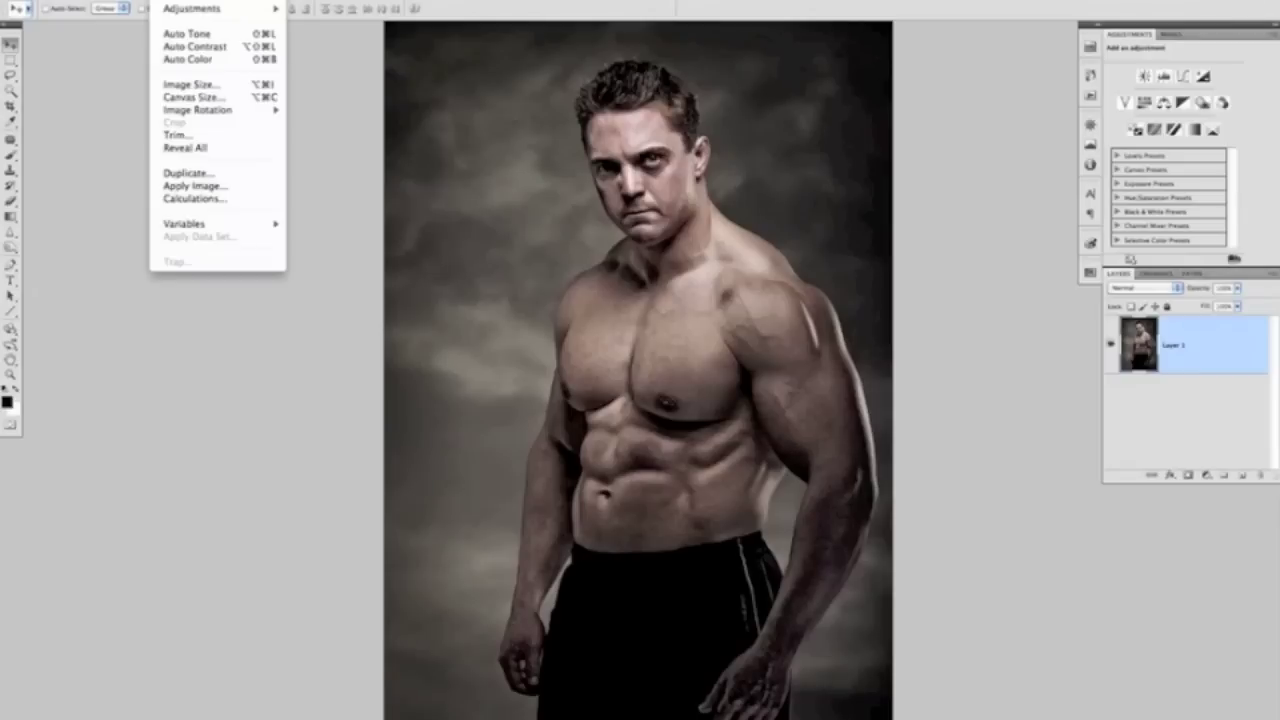
{"action": "left_click", "coordinate": [206, 176]}
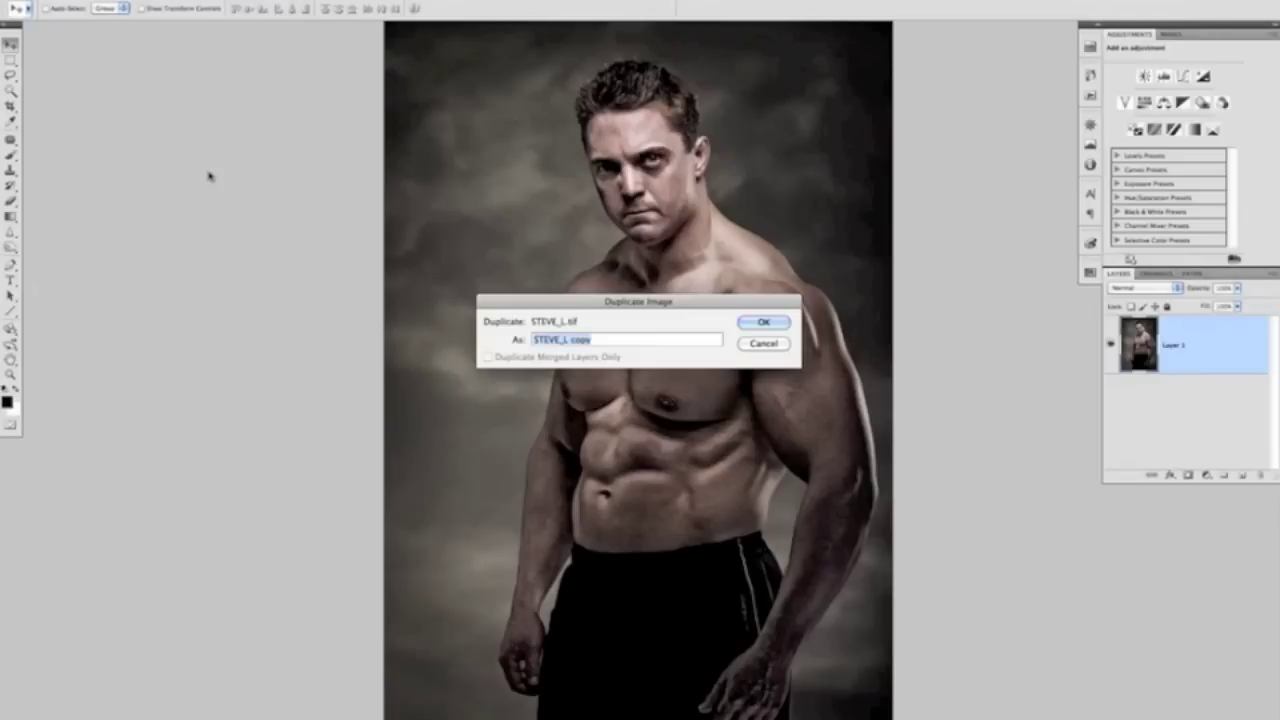
{"action": "type", "text": "displacement map"}
{"action": "left_click", "coordinate": [764, 322]}
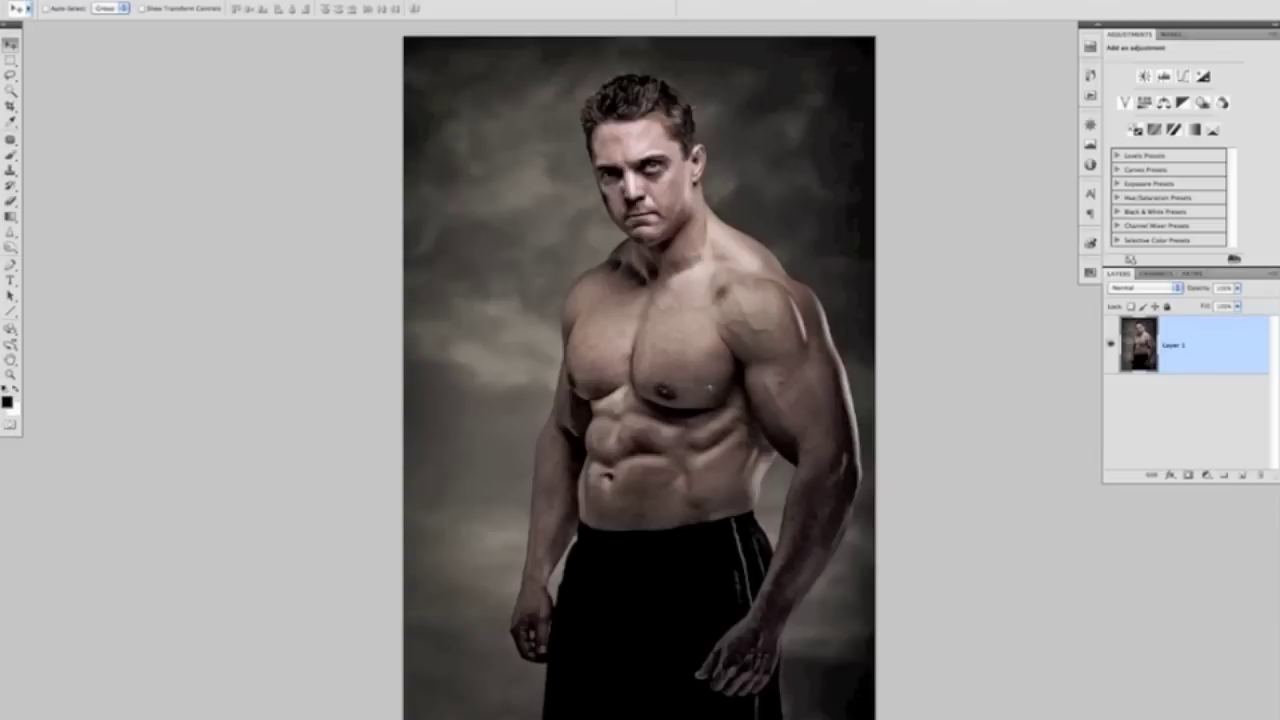
Step: Desaturate the duplicated portrait with the Desaturate adjustment
{"action": "scroll", "coordinate": [686, 362], "scroll_direction": "up", "scroll_amount": 3}
{"action": "scroll", "coordinate": [686, 372], "scroll_direction": "down", "scroll_amount": 3}
{"action": "scroll", "coordinate": [686, 375], "scroll_direction": "down", "scroll_amount": 1}
{"action": "scroll", "coordinate": [686, 369], "scroll_direction": "up", "scroll_amount": 2}
{"action": "scroll", "coordinate": [680, 360], "scroll_direction": "down", "scroll_amount": 2}
{"action": "key", "text": "super+0"}
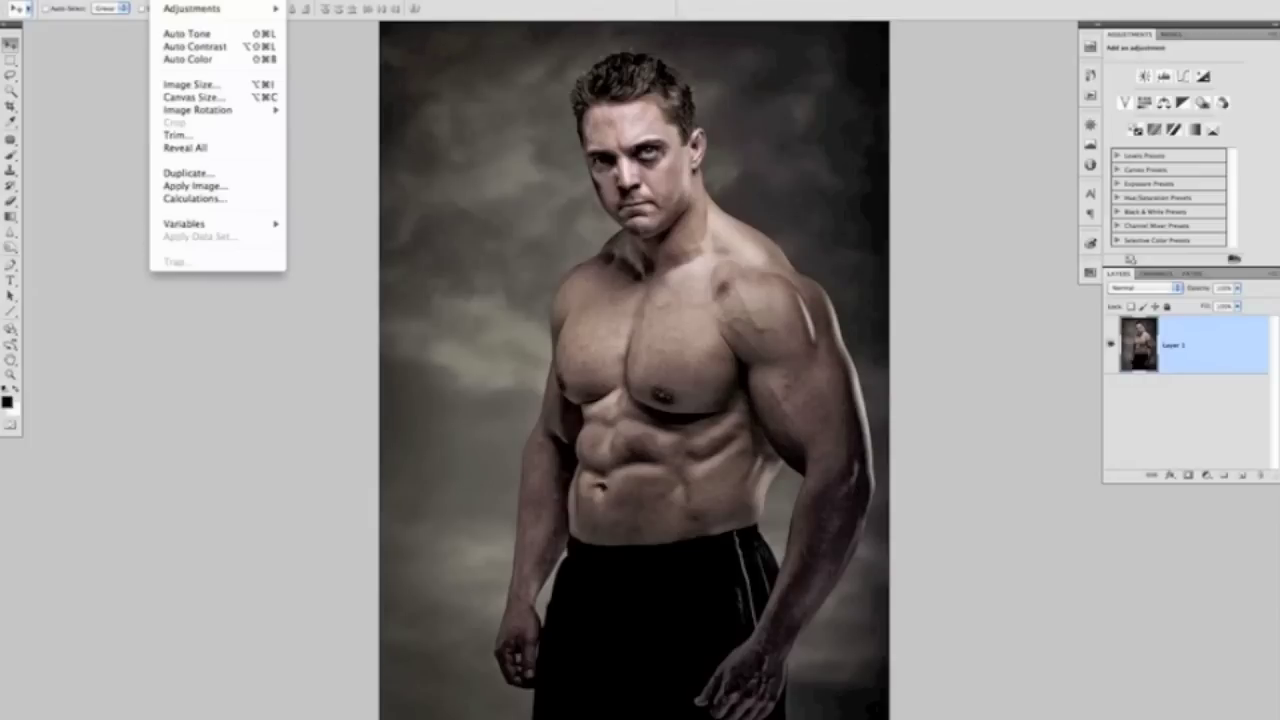
{"action": "mouse_move", "coordinate": [220, 8]}
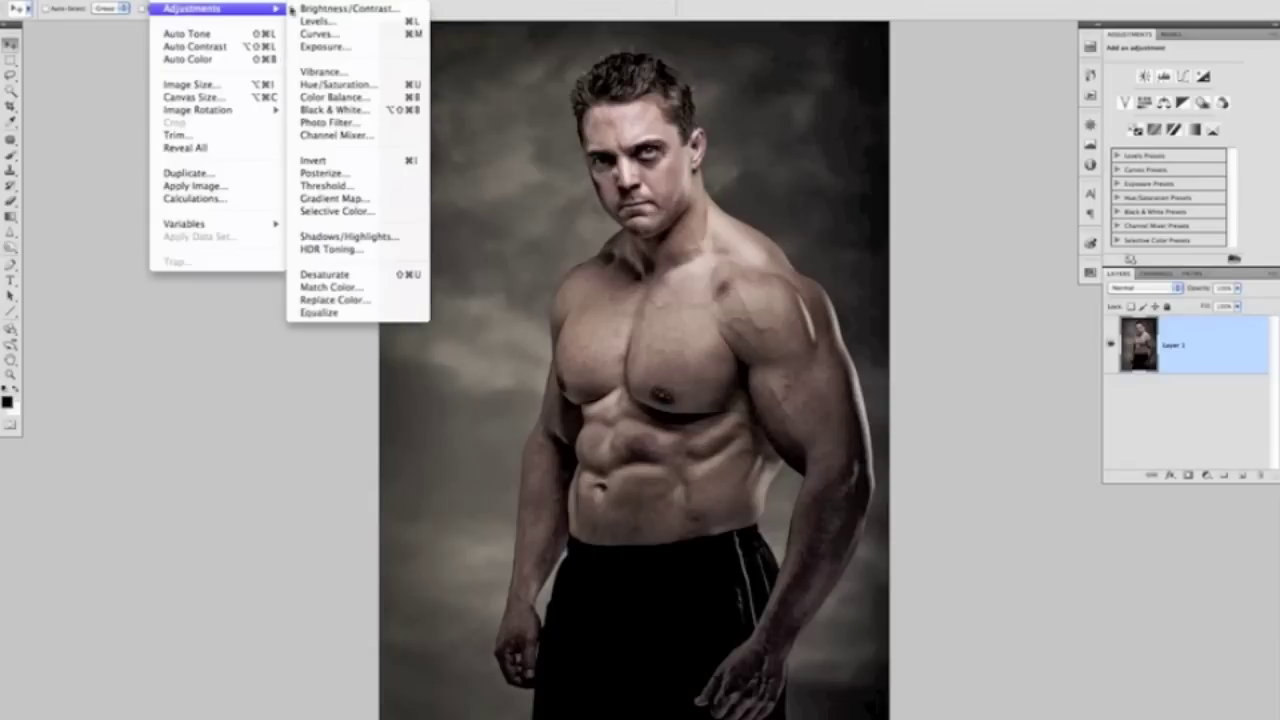
{"action": "left_click", "coordinate": [355, 274]}
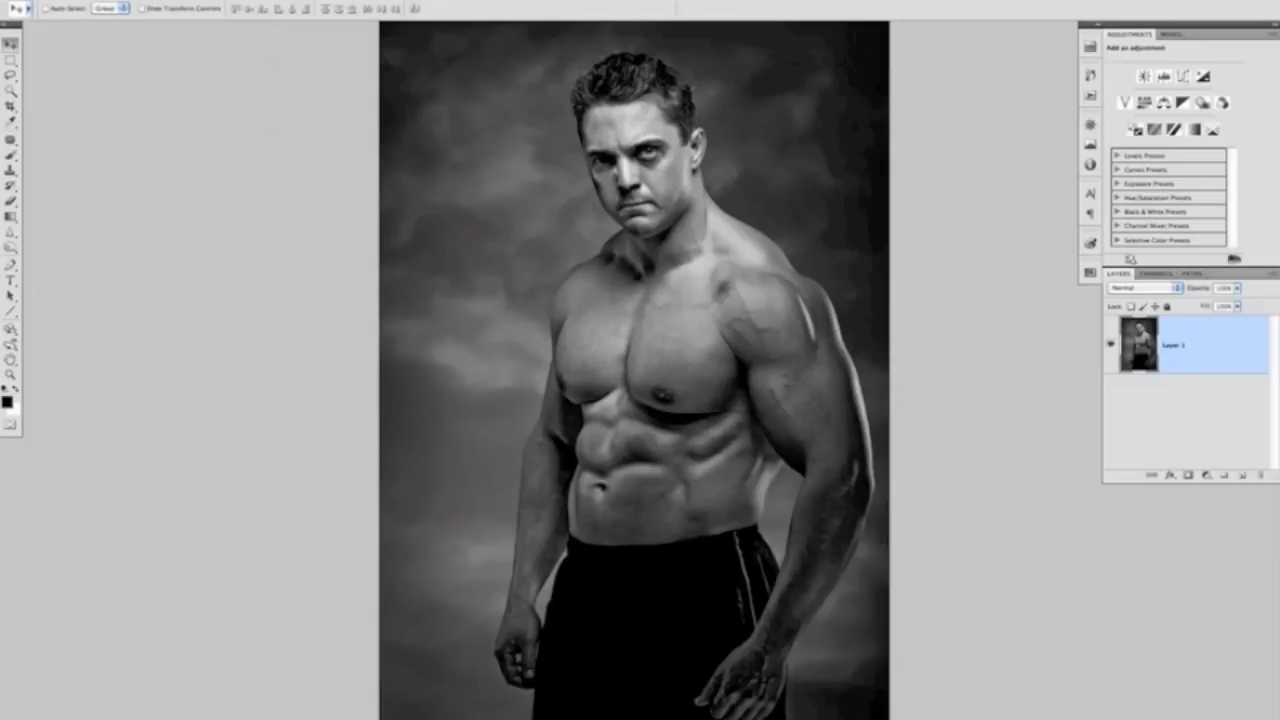
Step: Increase the portrait's contrast with Levels, setting the input levels to 8, 0.91 and 226
{"action": "left_click", "coordinate": [170, 1]}
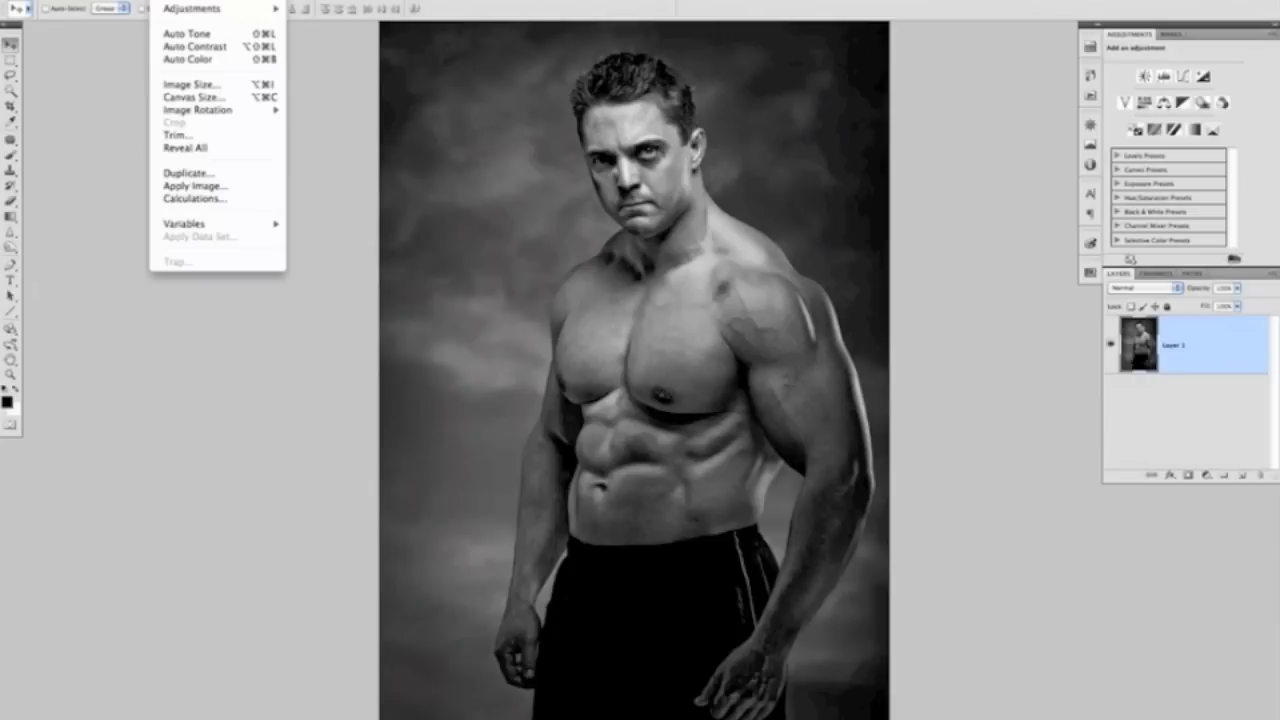
{"action": "mouse_move", "coordinate": [180, 12]}
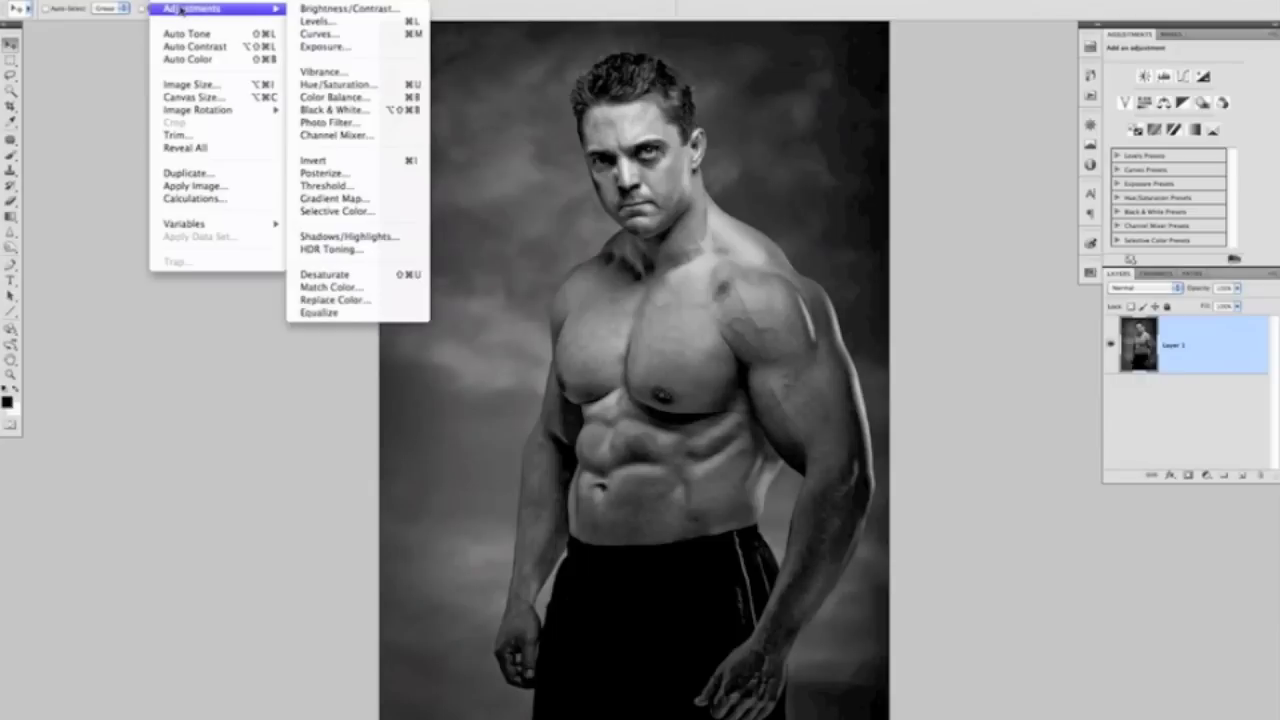
{"action": "left_click", "coordinate": [316, 21]}
{"action": "left_click_drag", "start_coordinate": [437, 298], "coordinate": [442, 176]}
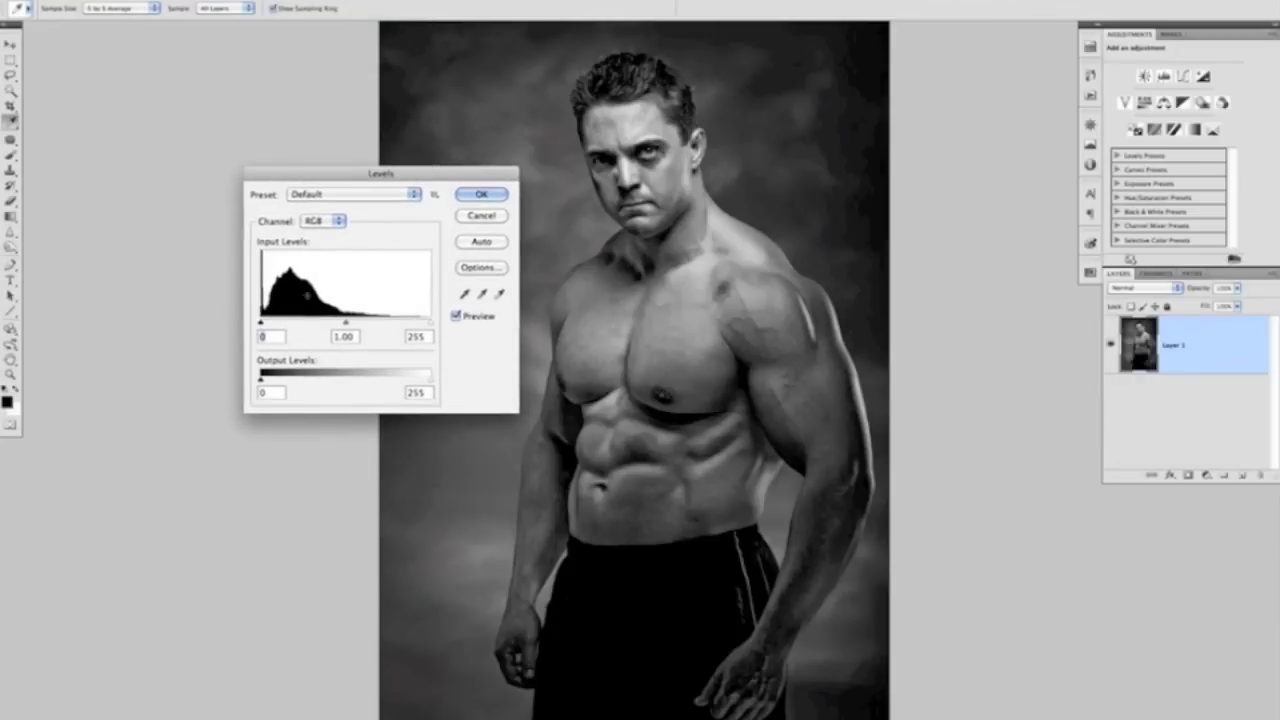
{"action": "left_click_drag", "start_coordinate": [262, 327], "coordinate": [267, 327]}
{"action": "left_click_drag", "start_coordinate": [348, 325], "coordinate": [353, 325]}
{"action": "left_click_drag", "start_coordinate": [430, 324], "coordinate": [410, 324]}
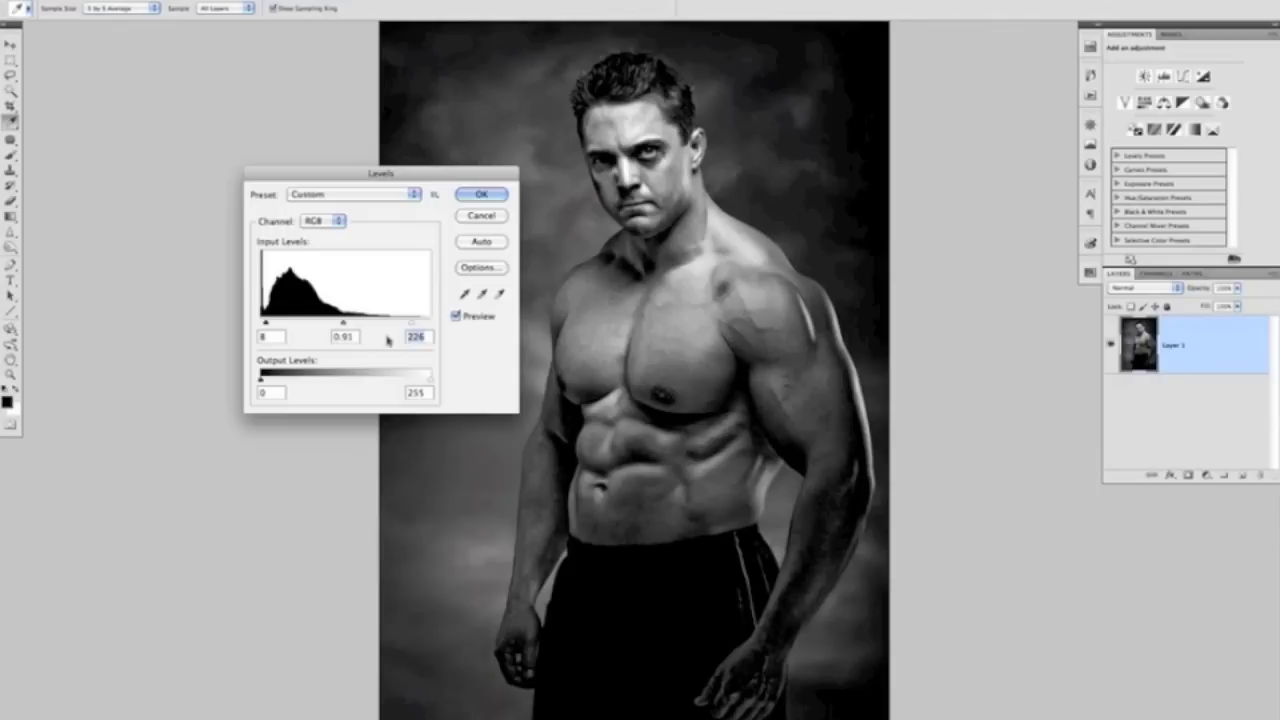
{"action": "left_click", "coordinate": [478, 194]}
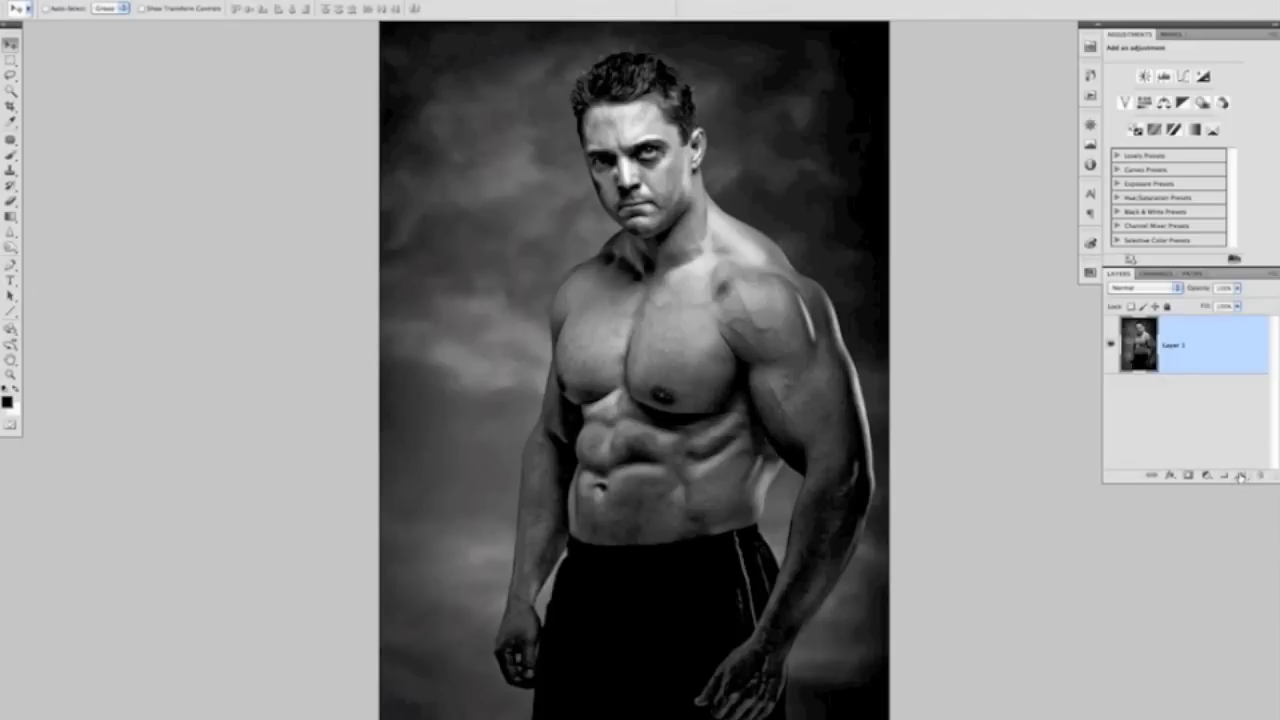
Step: Add a new layer above the portrait and fill it with 50% Gray in Normal mode at 100% opacity
{"action": "left_click", "coordinate": [1240, 477]}
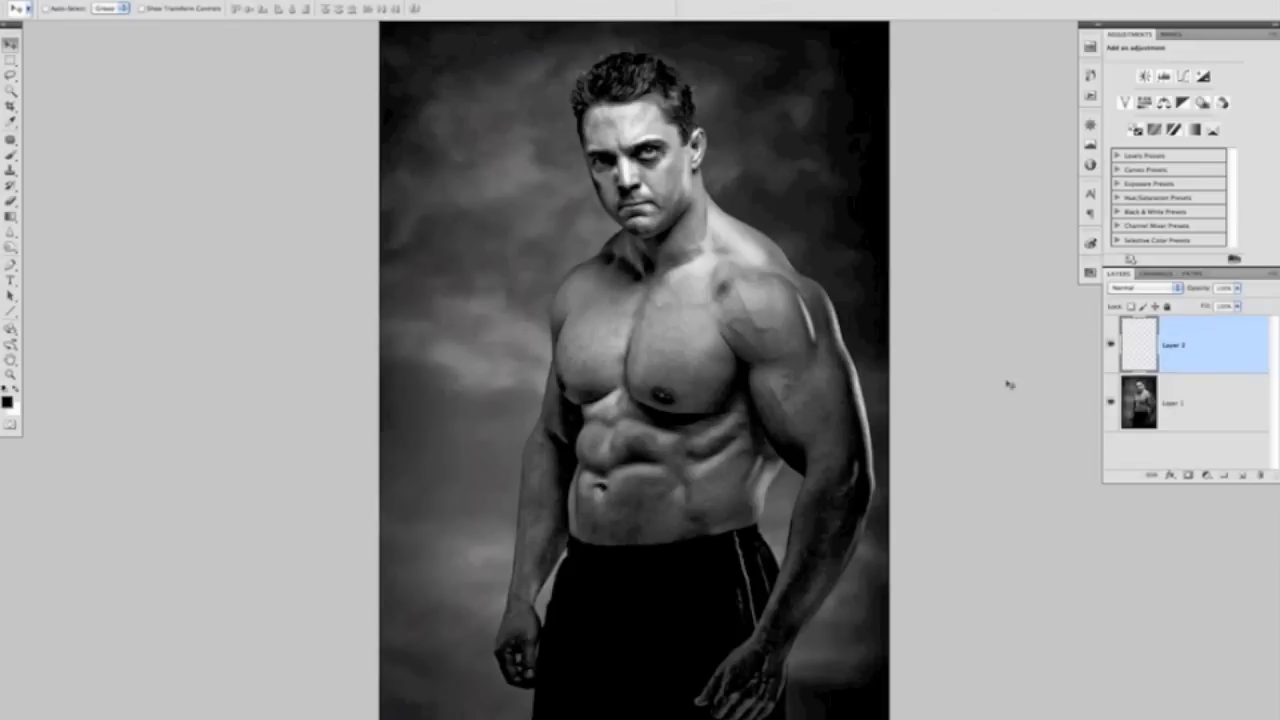
{"action": "left_click", "coordinate": [135, 0]}
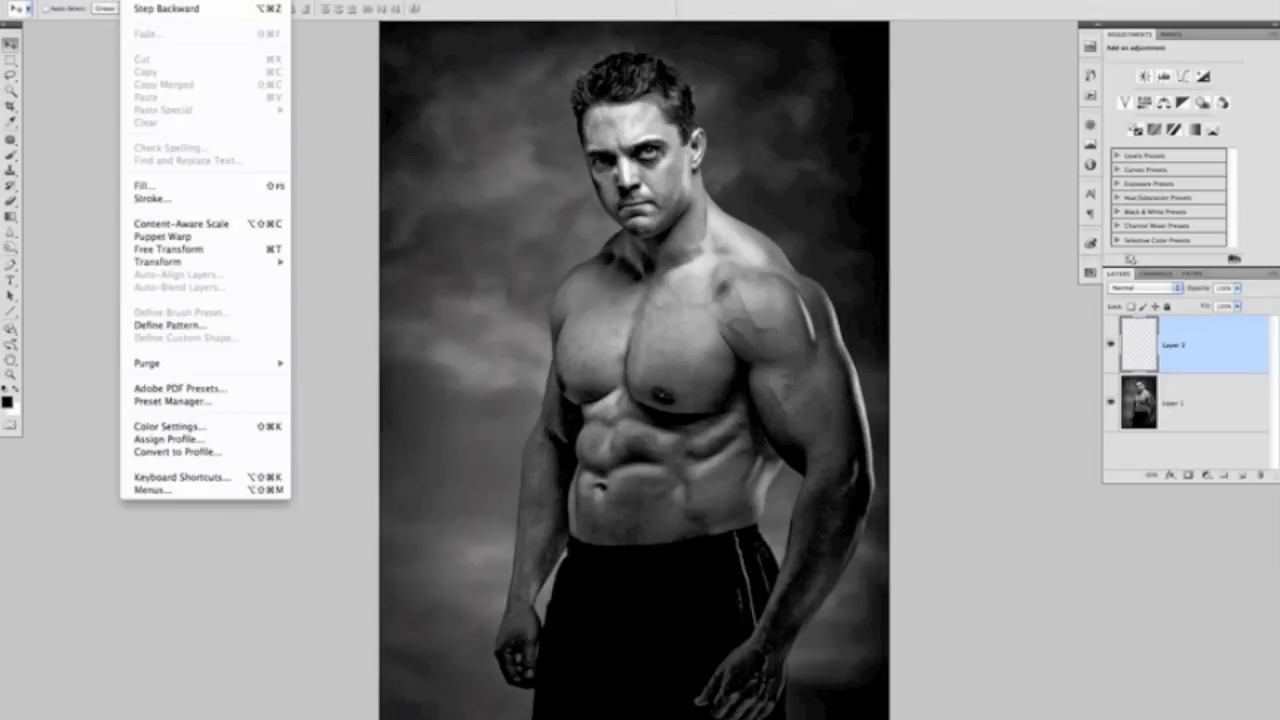
{"action": "left_click", "coordinate": [162, 186]}
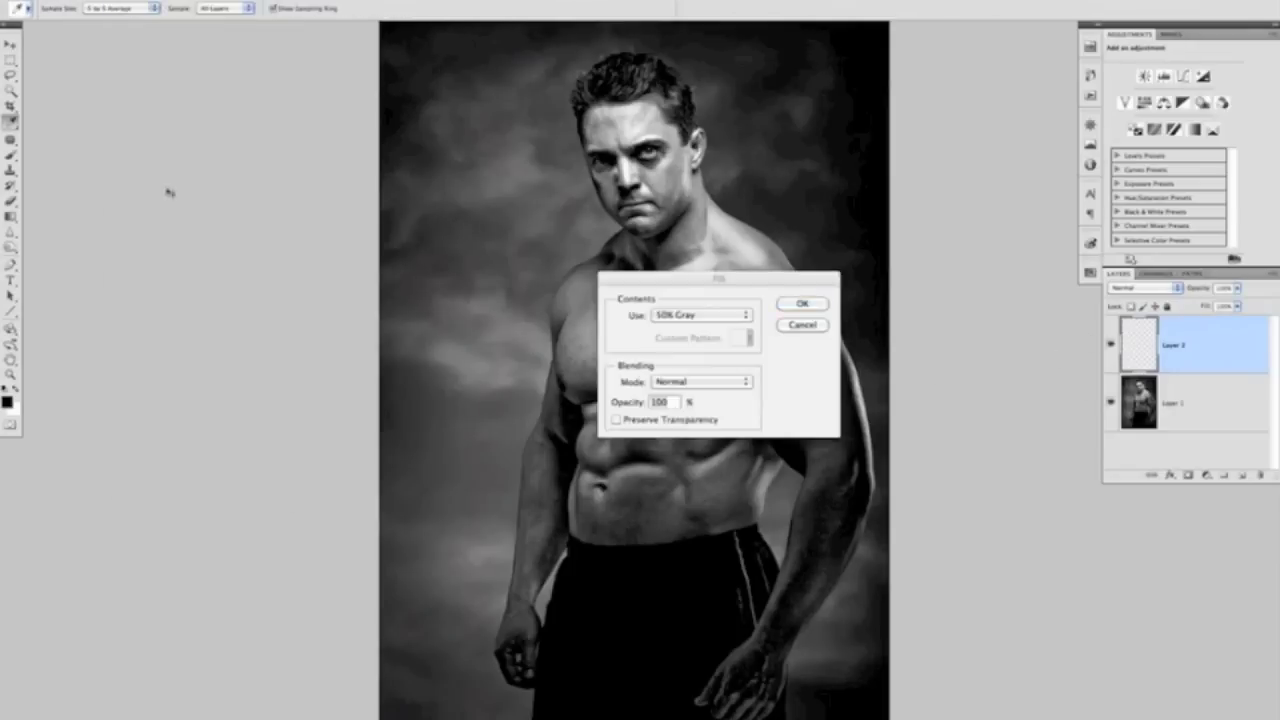
{"action": "left_click", "coordinate": [745, 315]}
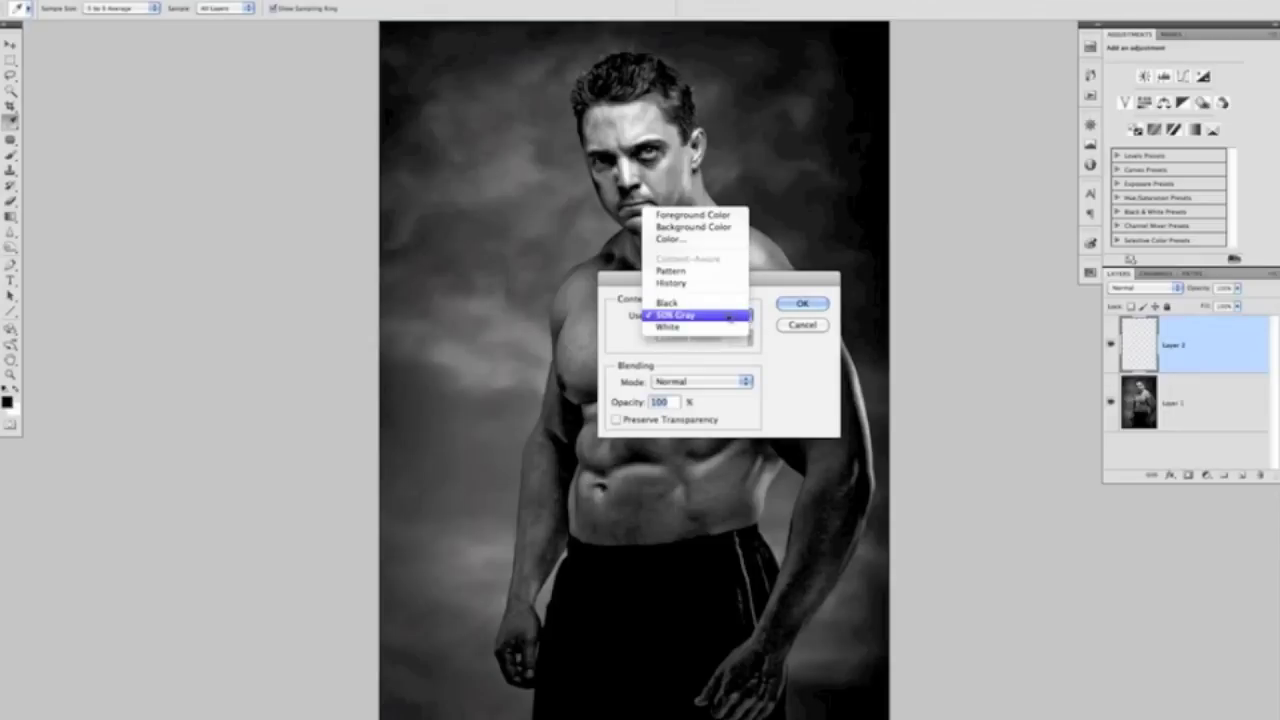
{"action": "left_click", "coordinate": [683, 316]}
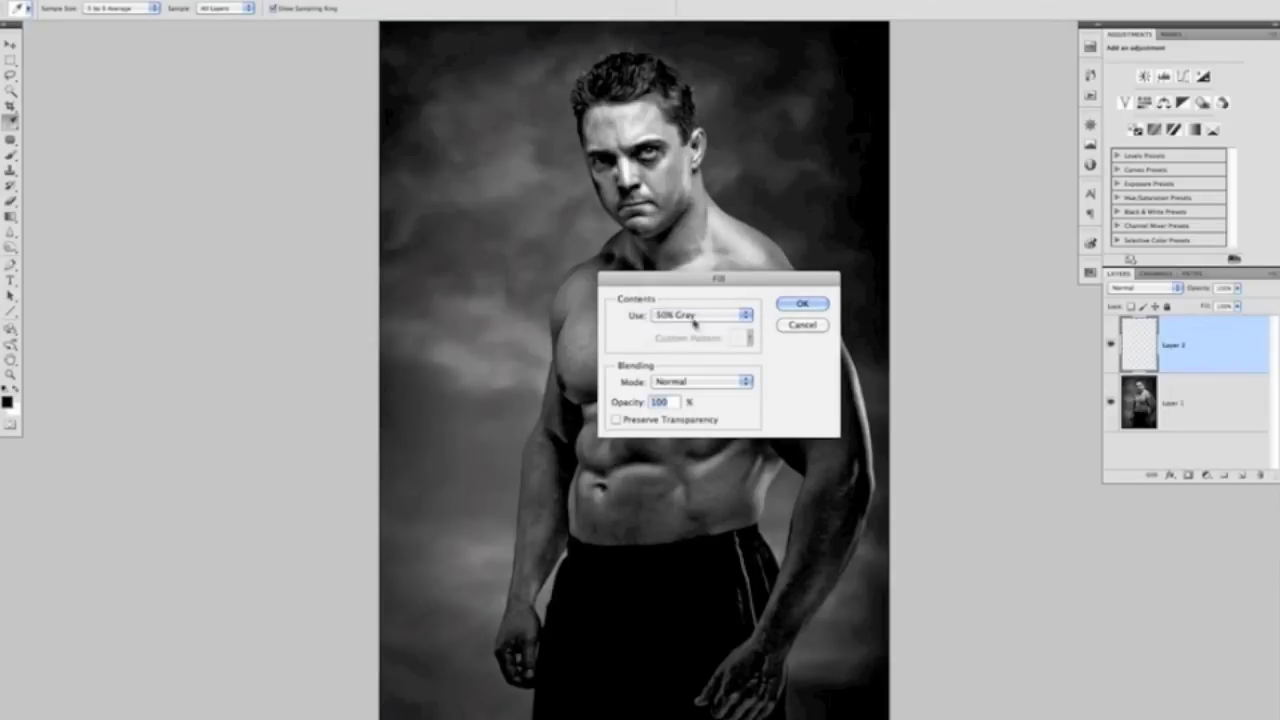
{"action": "left_click", "coordinate": [802, 304]}
{"action": "key", "text": "v"}
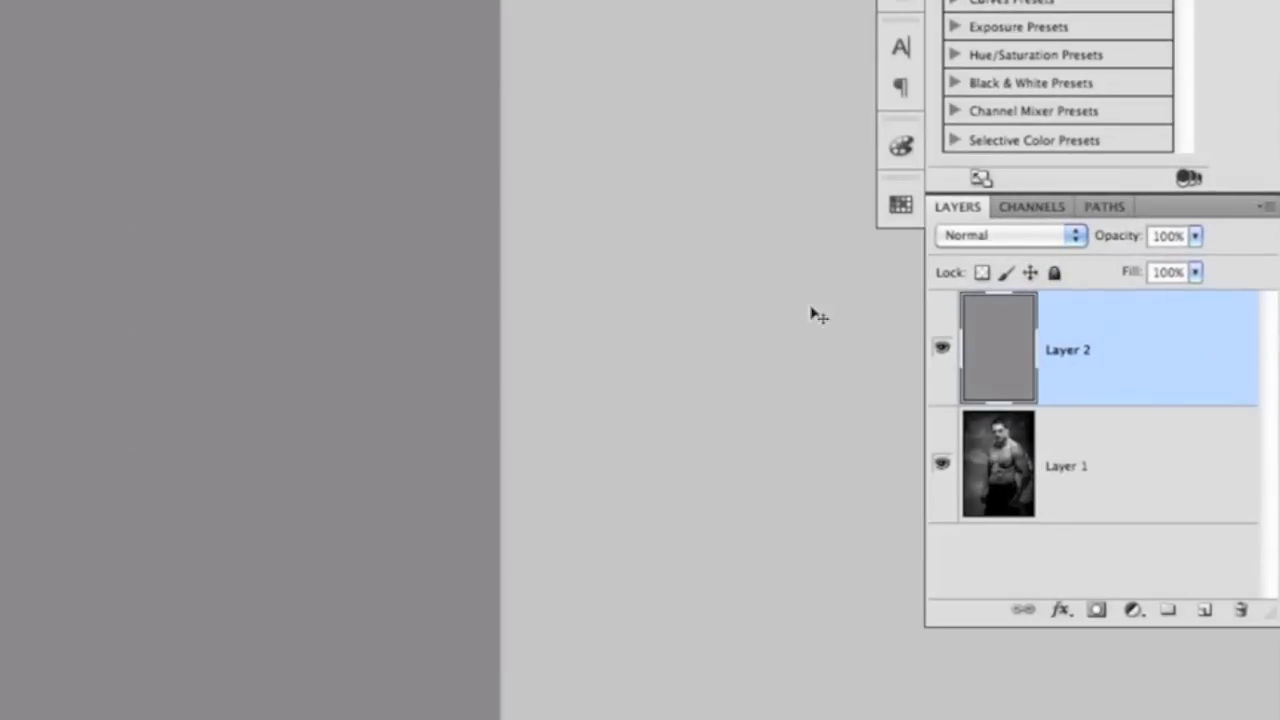
Step: Set the gray layer's blend mode to Soft Light
{"action": "left_click", "coordinate": [1040, 240]}
{"action": "left_click", "coordinate": [1006, 510]}
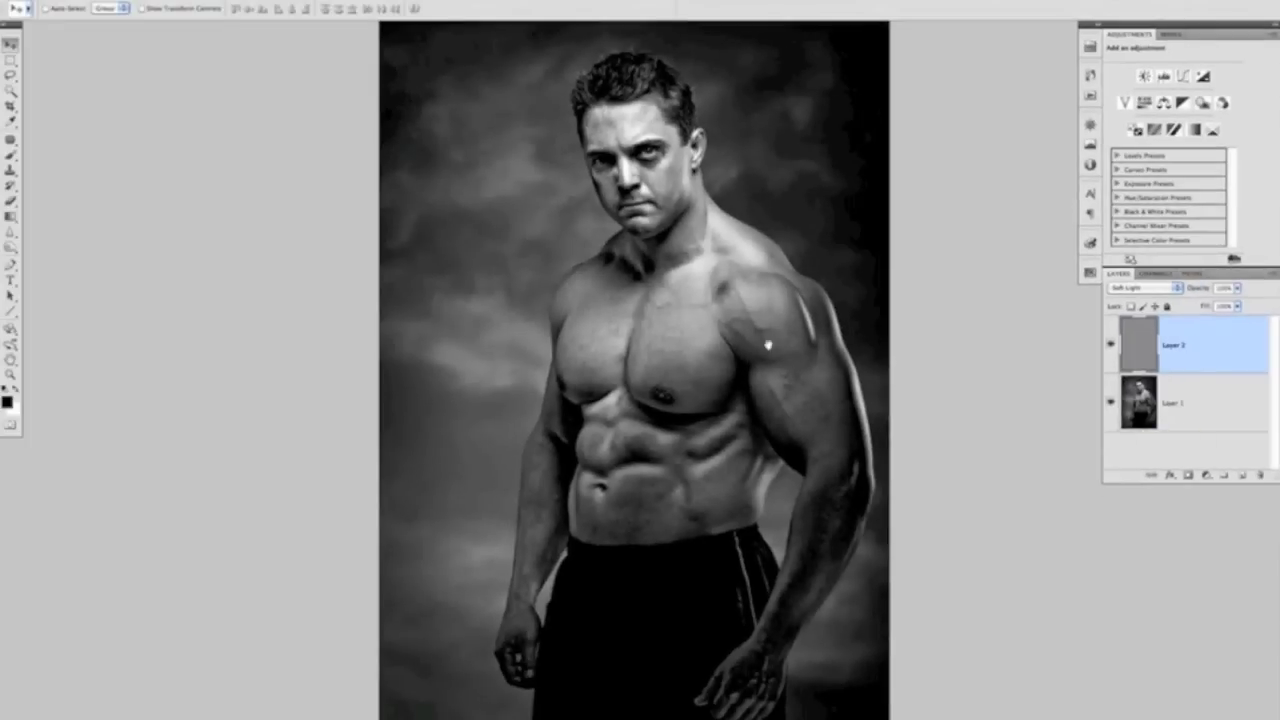
{"action": "left_click", "coordinate": [729, 350], "text": "super"}
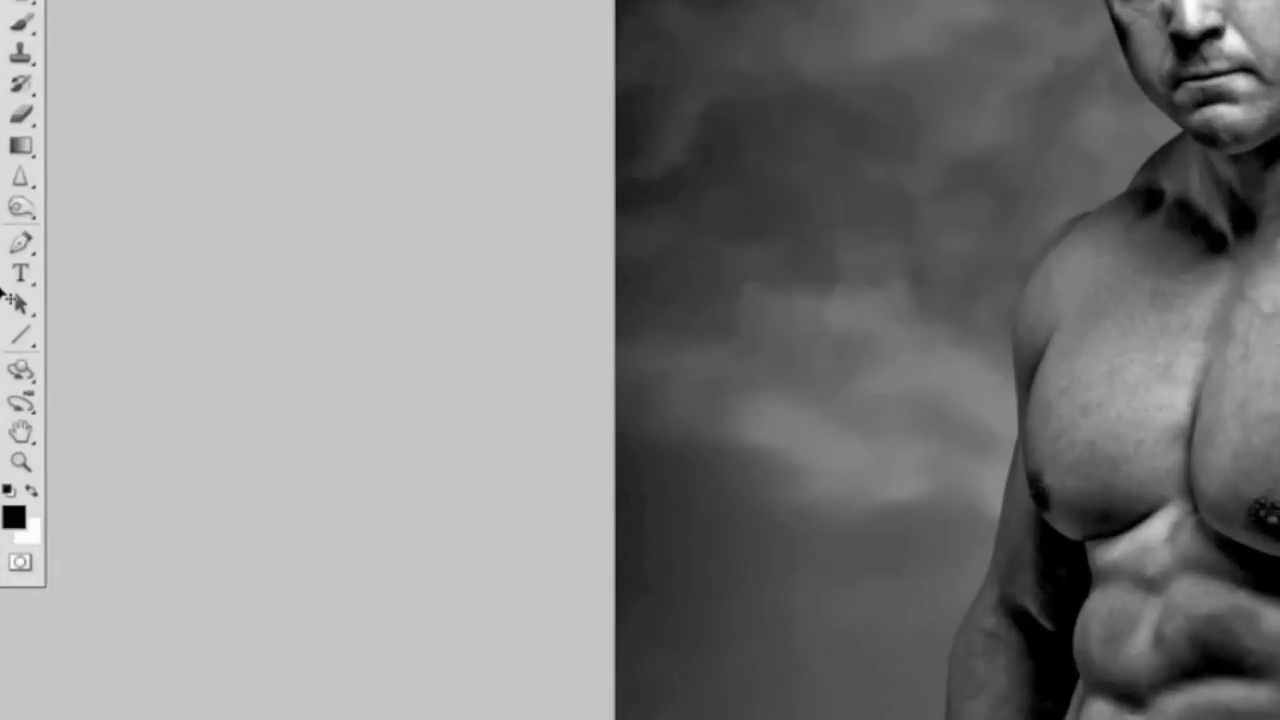
Step: Use the Dodge tool on Midtones to brighten the highlights on the near shoulder and along the outer edge of the arm
{"action": "left_click", "coordinate": [21, 207]}
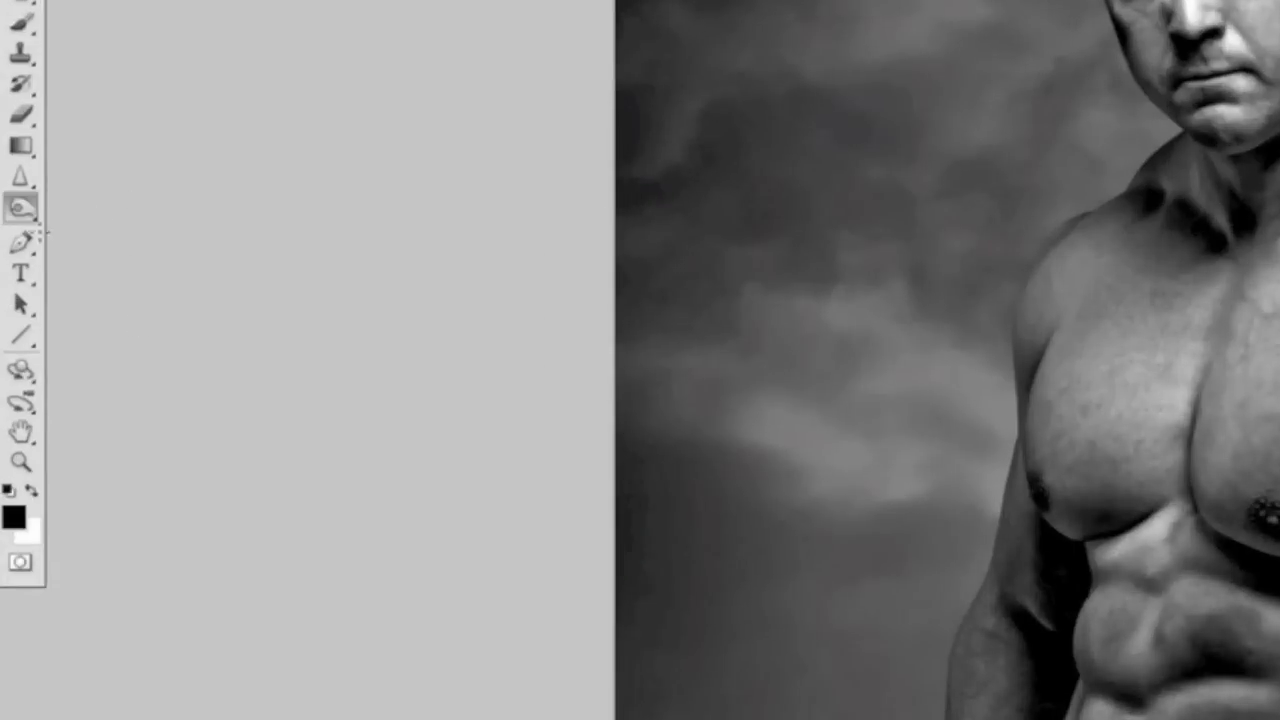
{"action": "left_click", "coordinate": [27, 214]}
{"action": "left_click", "coordinate": [98, 206]}
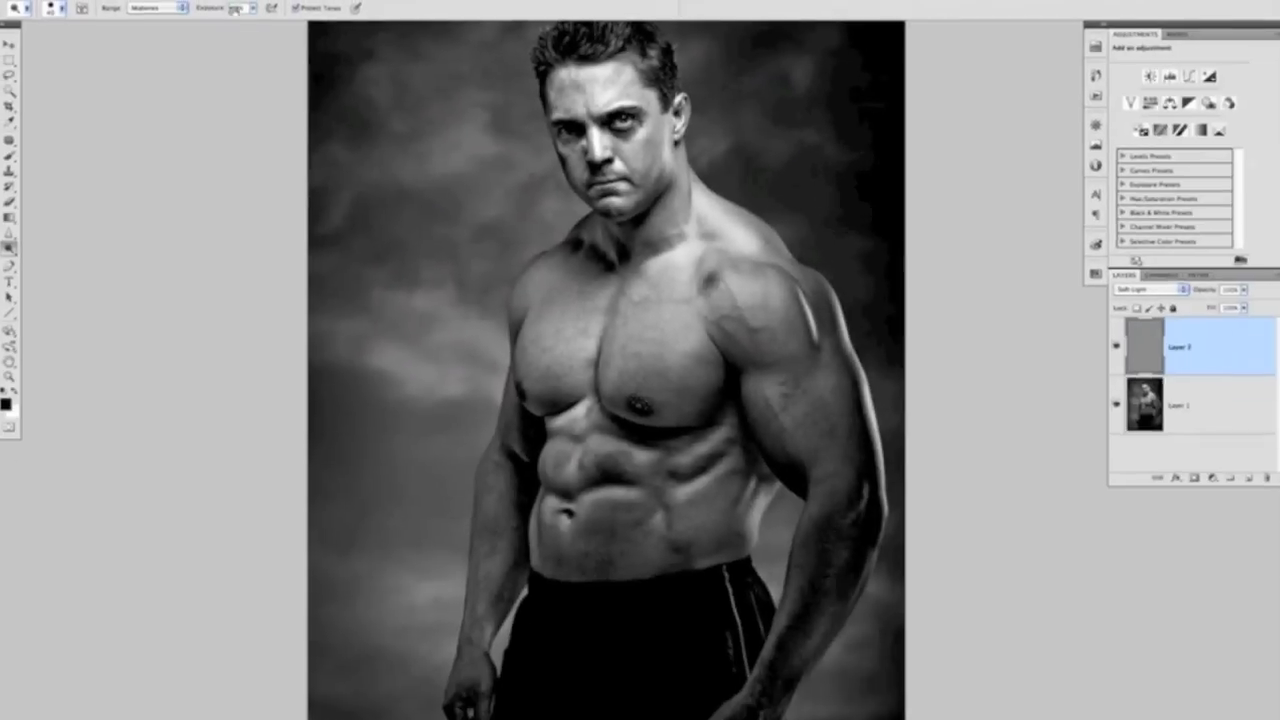
{"action": "scroll", "coordinate": [834, 354], "scroll_direction": "up", "scroll_amount": 2}
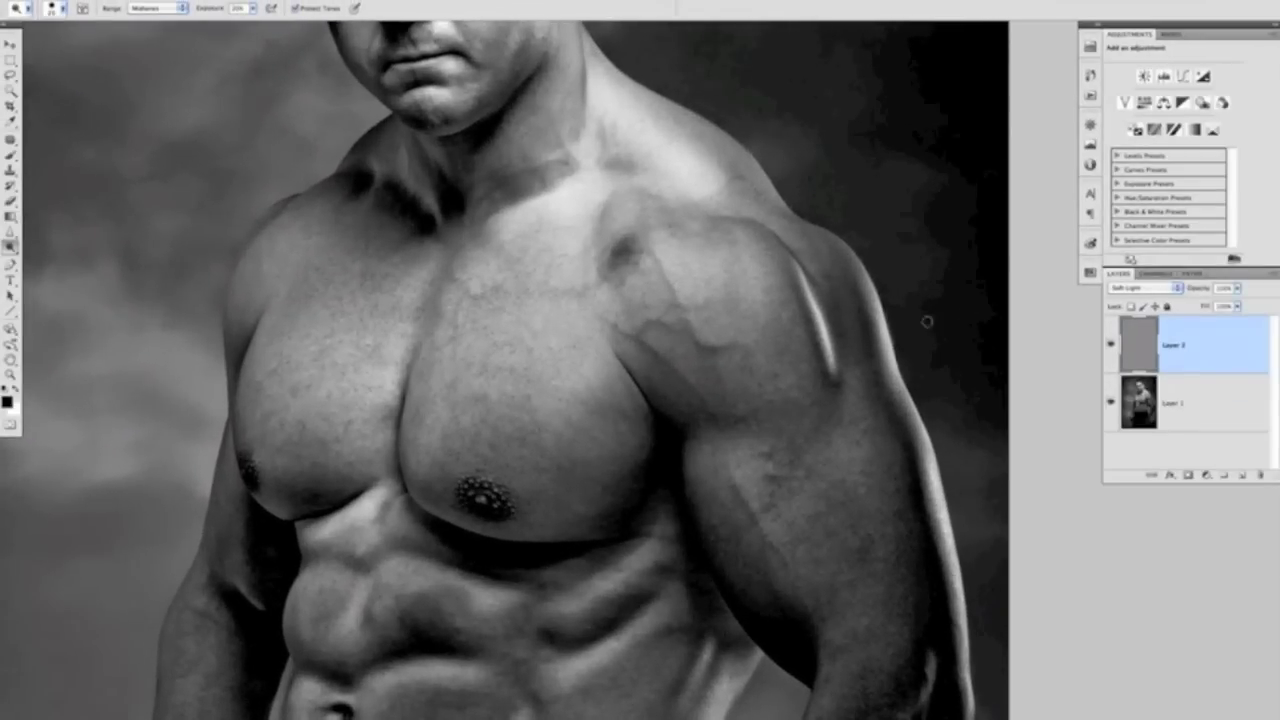
{"action": "left_click_drag", "start_coordinate": [824, 332], "coordinate": [812, 288]}
{"action": "mouse_move", "coordinate": [831, 362]}
{"action": "left_mouse_down"}
{"action": "mouse_move", "coordinate": [834, 374]}
{"action": "mouse_move", "coordinate": [788, 258]}
{"action": "mouse_move", "coordinate": [823, 336]}
{"action": "left_mouse_up"}
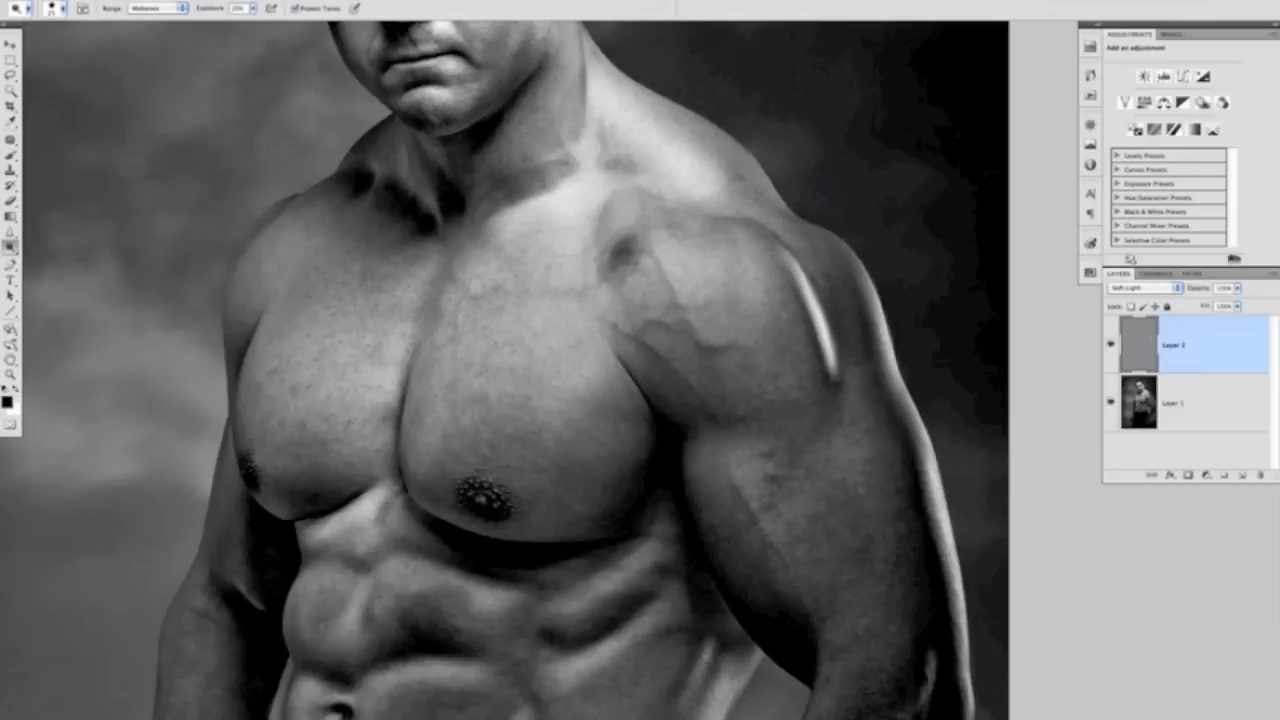
{"action": "left_click_drag", "start_coordinate": [862, 282], "coordinate": [898, 382]}
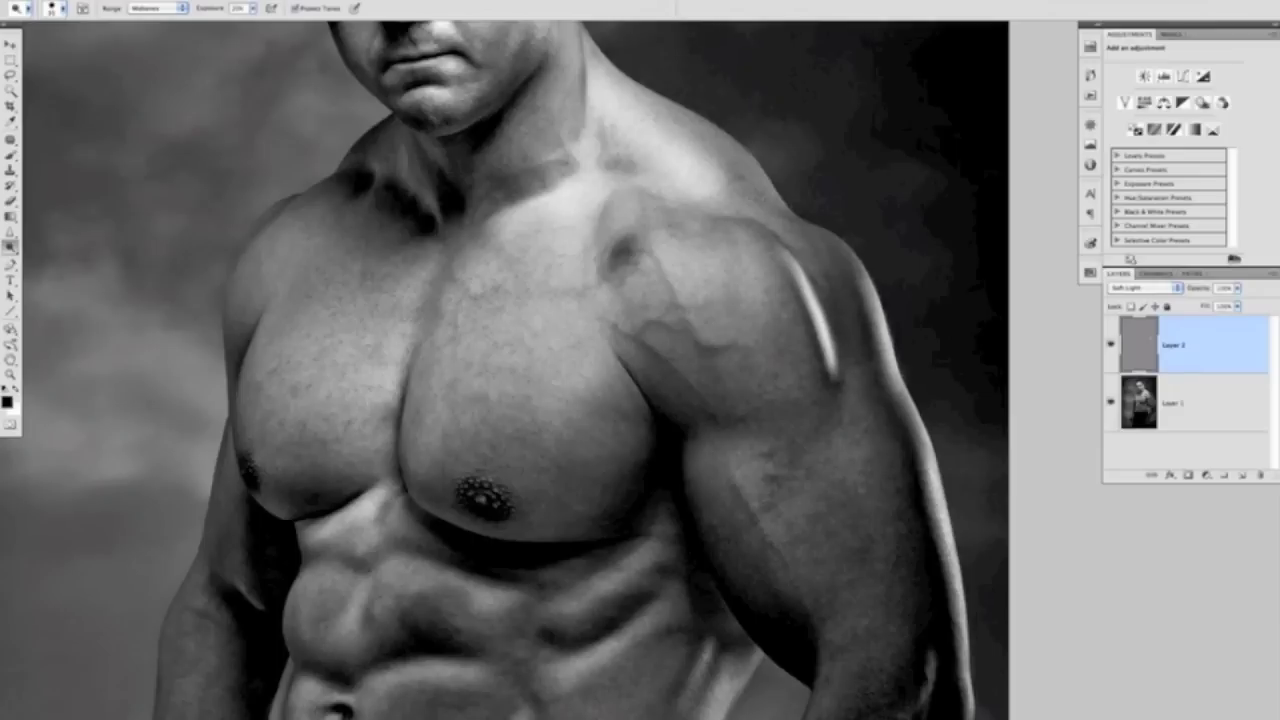
{"action": "mouse_move", "coordinate": [928, 452]}
{"action": "left_mouse_down"}
{"action": "mouse_move", "coordinate": [855, 272]}
{"action": "mouse_move", "coordinate": [938, 490]}
{"action": "mouse_move", "coordinate": [962, 664]}
{"action": "mouse_move", "coordinate": [963, 620]}
{"action": "mouse_move", "coordinate": [914, 446]}
{"action": "left_mouse_up"}
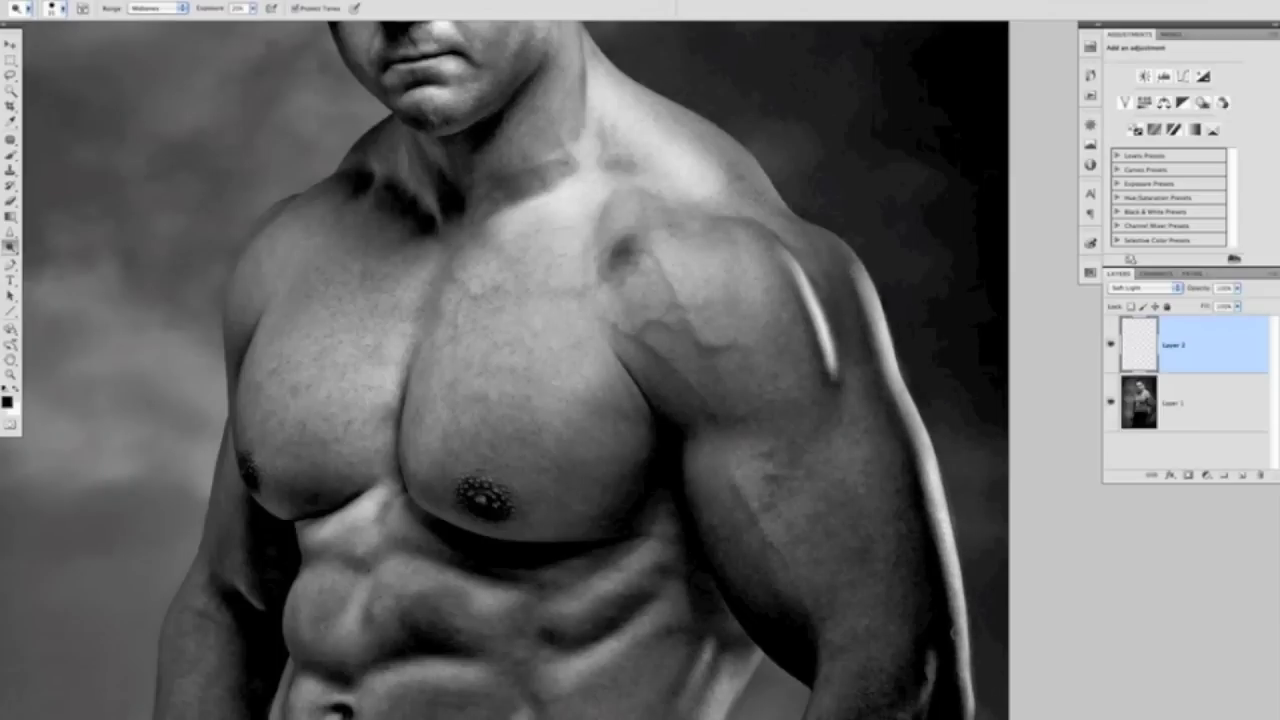
Step: Dodge the highlights on the rib muscles and the side of the waist next to the near arm
{"action": "left_click_drag", "start_coordinate": [747, 406], "coordinate": [717, 292]}
{"action": "scroll", "coordinate": [717, 292], "scroll_direction": "down", "scroll_amount": 3}
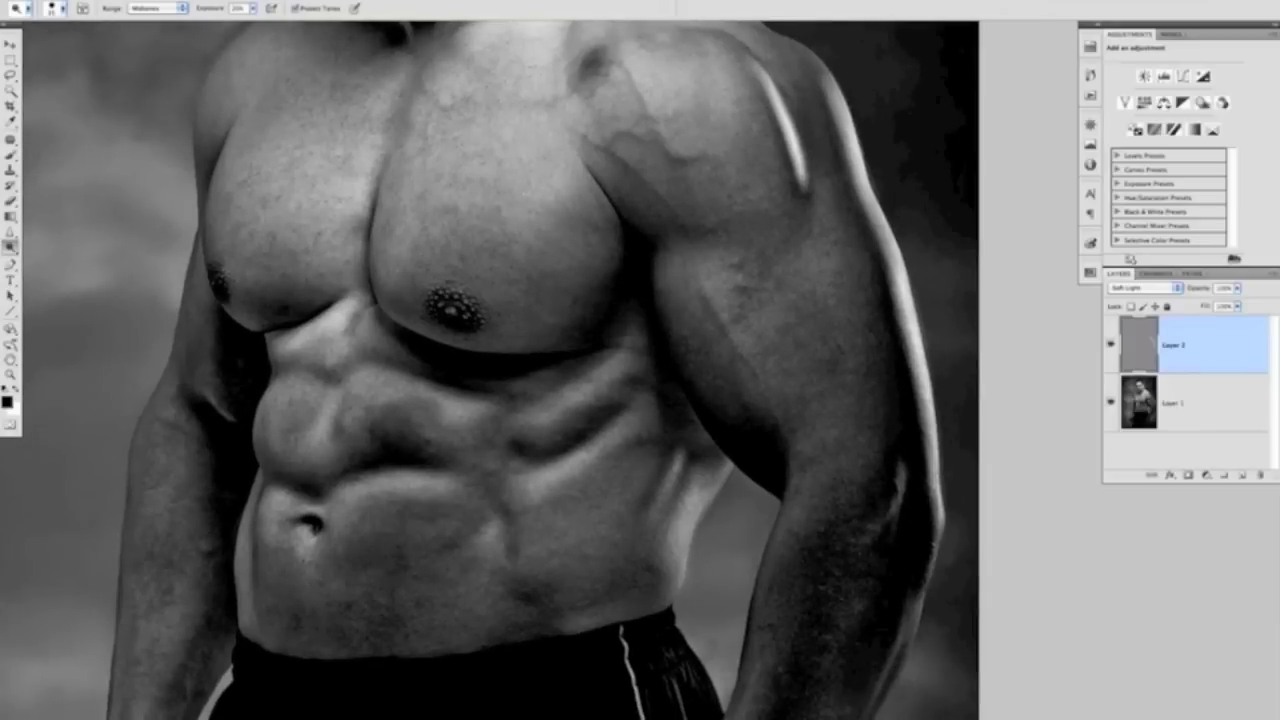
{"action": "left_click_drag", "start_coordinate": [618, 364], "coordinate": [536, 414]}
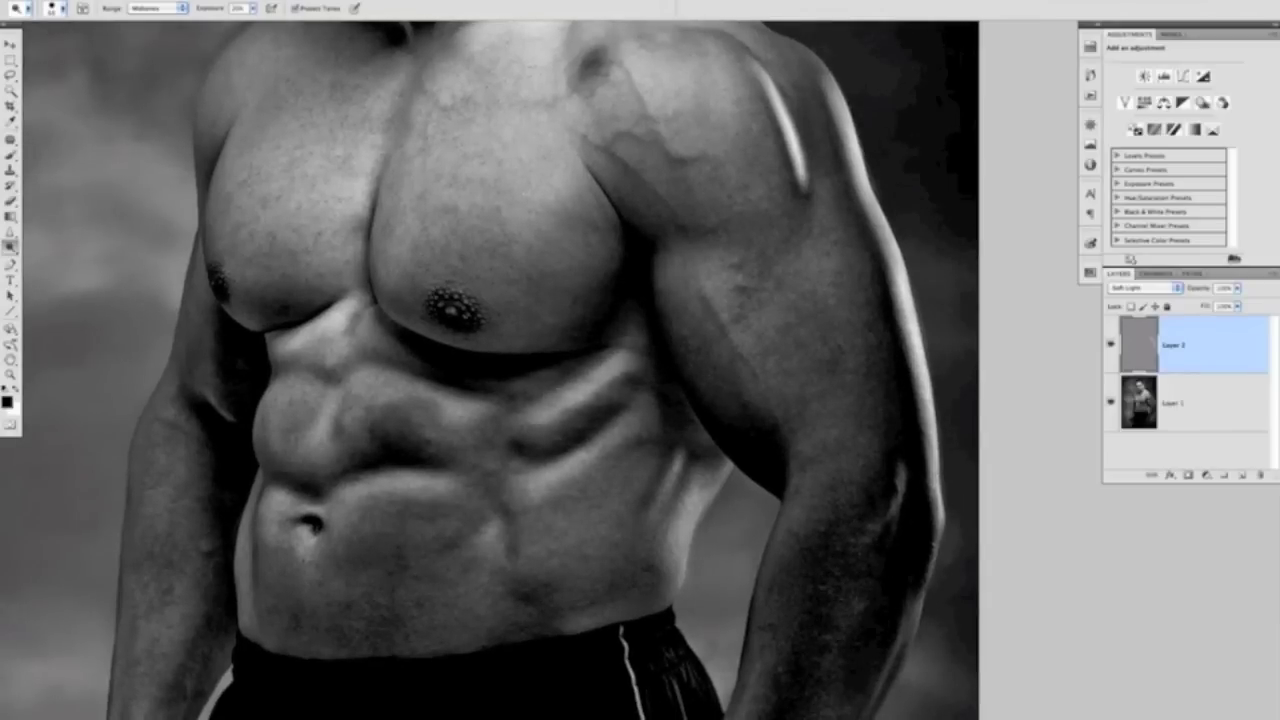
{"action": "mouse_move", "coordinate": [606, 376]}
{"action": "left_mouse_down"}
{"action": "mouse_move", "coordinate": [628, 354]}
{"action": "mouse_move", "coordinate": [604, 356]}
{"action": "mouse_move", "coordinate": [536, 420]}
{"action": "mouse_move", "coordinate": [526, 406]}
{"action": "left_mouse_up"}
{"action": "left_click_drag", "start_coordinate": [620, 412], "coordinate": [564, 464]}
{"action": "left_click_drag", "start_coordinate": [614, 428], "coordinate": [532, 490]}
{"action": "left_click_drag", "start_coordinate": [679, 430], "coordinate": [661, 508]}
{"action": "left_click_drag", "start_coordinate": [707, 473], "coordinate": [679, 550]}
{"action": "left_click_drag", "start_coordinate": [704, 480], "coordinate": [676, 584]}
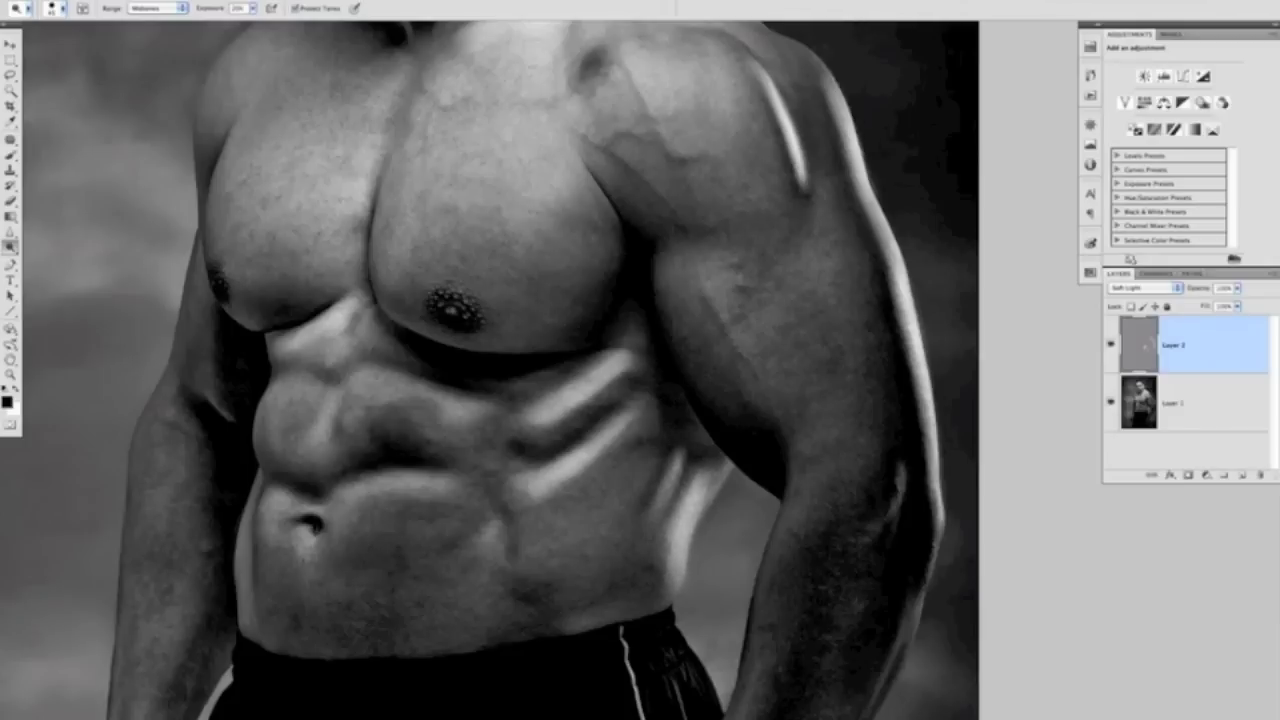
{"action": "left_click_drag", "start_coordinate": [666, 448], "coordinate": [652, 514]}
Step: Dodge the upper edges of the abdominal muscles and the area just below the center of the chest
{"action": "mouse_move", "coordinate": [442, 408]}
{"action": "left_mouse_down"}
{"action": "mouse_move", "coordinate": [472, 412]}
{"action": "mouse_move", "coordinate": [400, 383]}
{"action": "mouse_move", "coordinate": [356, 389]}
{"action": "mouse_move", "coordinate": [470, 400]}
{"action": "mouse_move", "coordinate": [377, 376]}
{"action": "left_mouse_up"}
{"action": "mouse_move", "coordinate": [430, 484]}
{"action": "left_mouse_down"}
{"action": "mouse_move", "coordinate": [372, 482]}
{"action": "mouse_move", "coordinate": [448, 484]}
{"action": "mouse_move", "coordinate": [368, 476]}
{"action": "mouse_move", "coordinate": [408, 480]}
{"action": "left_mouse_up"}
{"action": "mouse_move", "coordinate": [398, 388]}
{"action": "left_mouse_down"}
{"action": "mouse_move", "coordinate": [342, 394]}
{"action": "mouse_move", "coordinate": [381, 379]}
{"action": "left_mouse_up"}
{"action": "mouse_move", "coordinate": [352, 308]}
{"action": "left_mouse_down"}
{"action": "mouse_move", "coordinate": [324, 316]}
{"action": "mouse_move", "coordinate": [328, 330]}
{"action": "left_mouse_up"}
{"action": "left_click", "coordinate": [482, 411]}
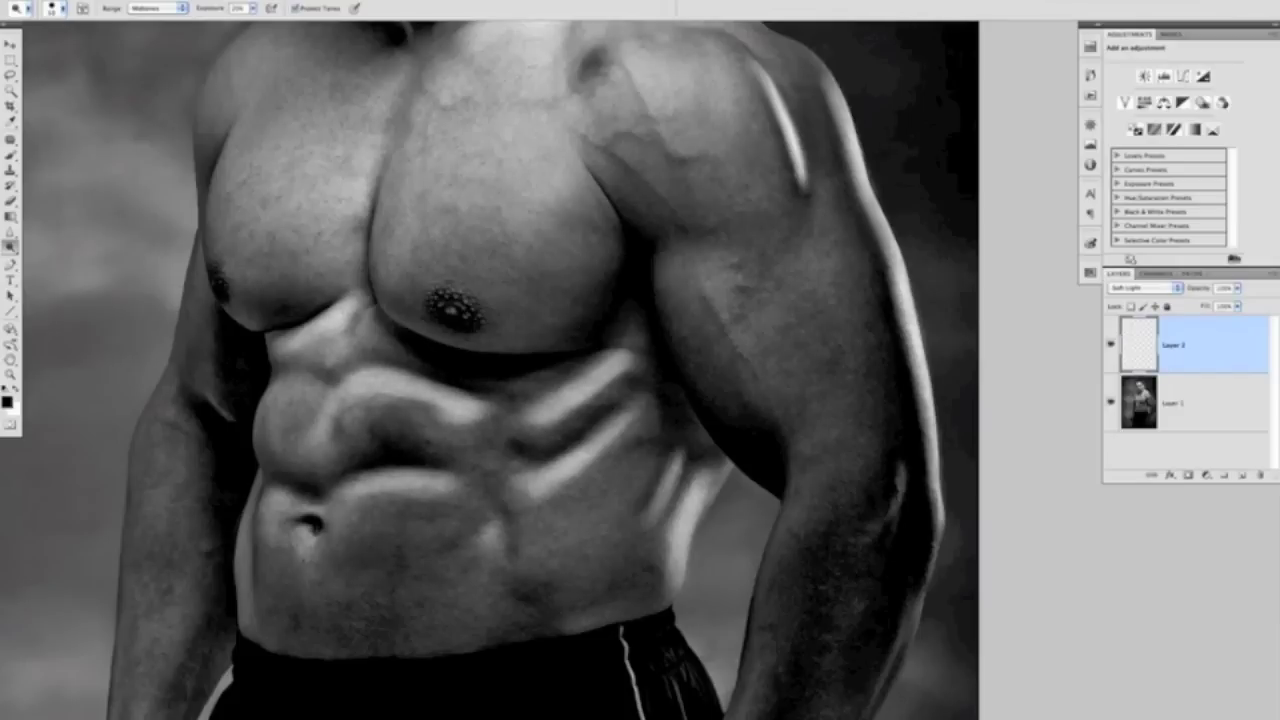
{"action": "left_click_drag", "start_coordinate": [328, 408], "coordinate": [329, 430]}
{"action": "left_click_drag", "start_coordinate": [360, 482], "coordinate": [445, 481]}
{"action": "left_click_drag", "start_coordinate": [358, 380], "coordinate": [388, 375]}
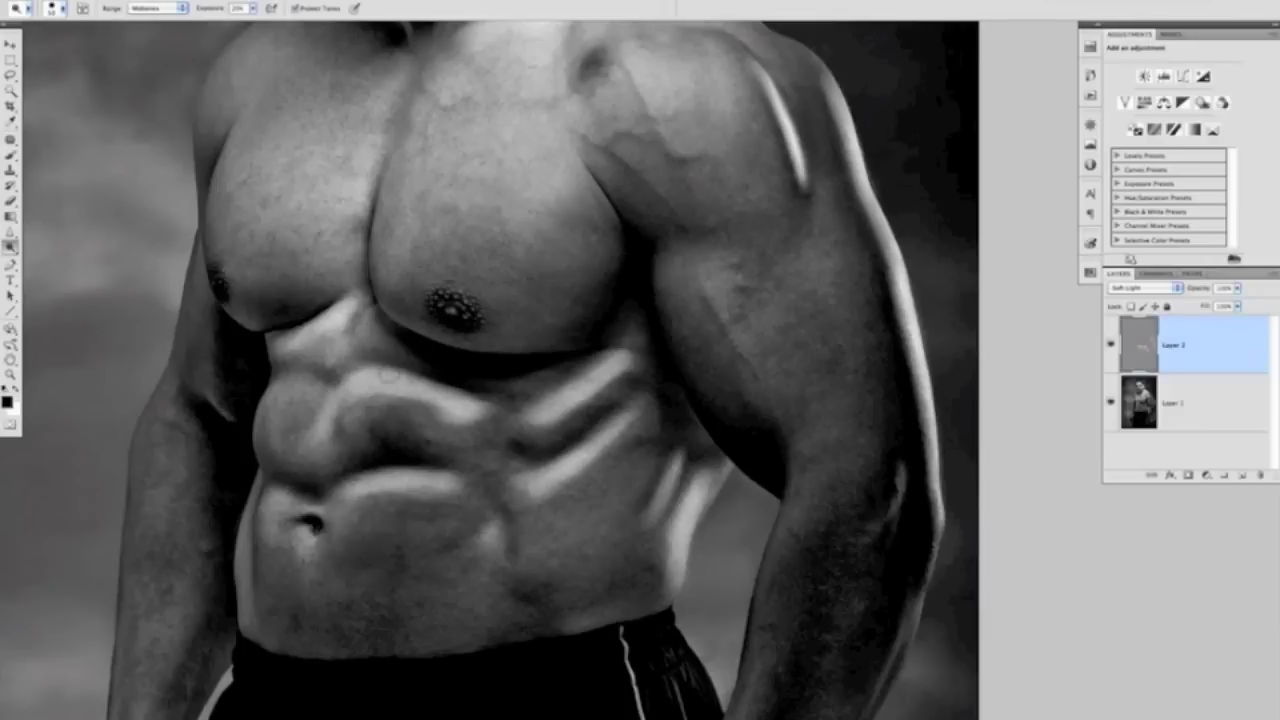
Step: Dodge the highlights along the side of the neck, the collarbone and the top of the near shoulder
{"action": "key", "text": "space"}
{"action": "left_click_drag", "start_coordinate": [653, 260], "coordinate": [653, 456]}
{"action": "scroll", "coordinate": [646, 371], "scroll_direction": "up", "scroll_amount": 2}
{"action": "scroll", "coordinate": [640, 350], "scroll_direction": "down", "scroll_amount": 3}
{"action": "left_click_drag", "start_coordinate": [613, 270], "coordinate": [651, 329]}
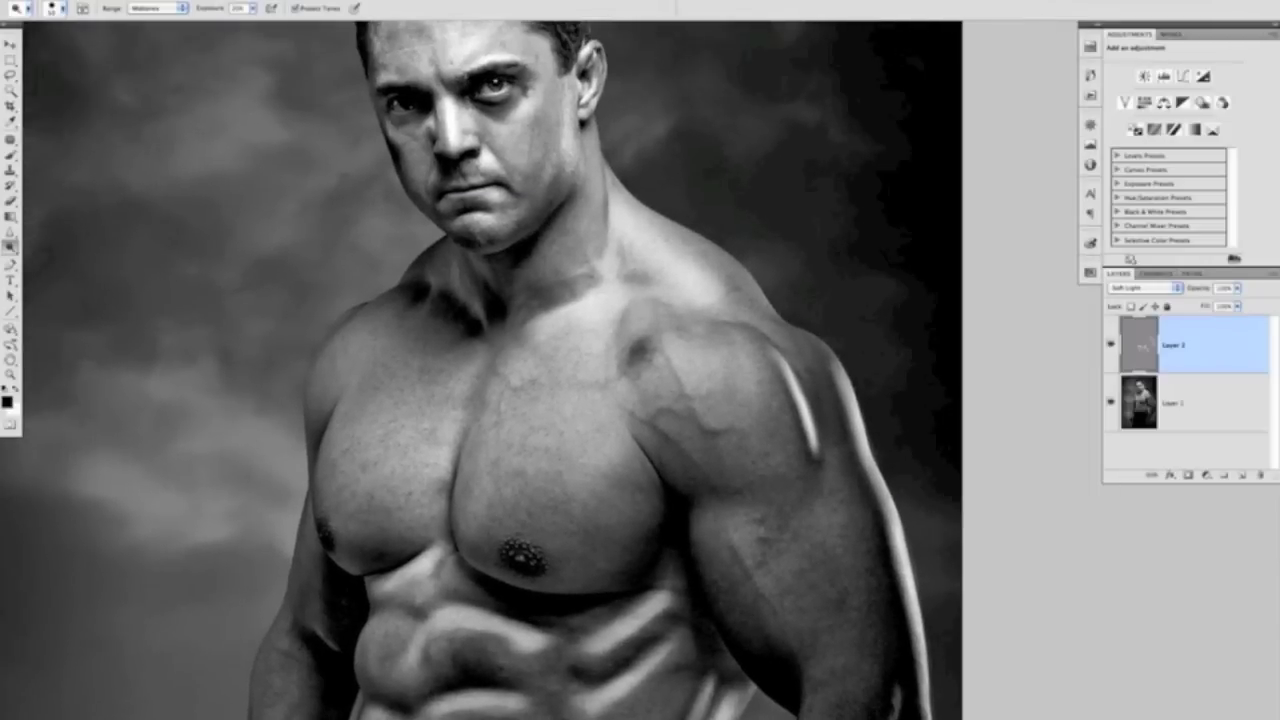
{"action": "mouse_move", "coordinate": [615, 219]}
{"action": "left_mouse_down"}
{"action": "mouse_move", "coordinate": [618, 246]}
{"action": "mouse_move", "coordinate": [649, 244]}
{"action": "mouse_move", "coordinate": [698, 271]}
{"action": "mouse_move", "coordinate": [668, 295]}
{"action": "left_mouse_up"}
{"action": "mouse_move", "coordinate": [601, 327]}
{"action": "left_mouse_down"}
{"action": "mouse_move", "coordinate": [600, 296]}
{"action": "mouse_move", "coordinate": [617, 296]}
{"action": "mouse_move", "coordinate": [607, 312]}
{"action": "left_mouse_up"}
{"action": "mouse_move", "coordinate": [699, 282]}
{"action": "left_mouse_down"}
{"action": "mouse_move", "coordinate": [616, 218]}
{"action": "mouse_move", "coordinate": [611, 290]}
{"action": "mouse_move", "coordinate": [682, 264]}
{"action": "mouse_move", "coordinate": [706, 288]}
{"action": "mouse_move", "coordinate": [587, 305]}
{"action": "mouse_move", "coordinate": [612, 291]}
{"action": "mouse_move", "coordinate": [616, 203]}
{"action": "left_mouse_up"}
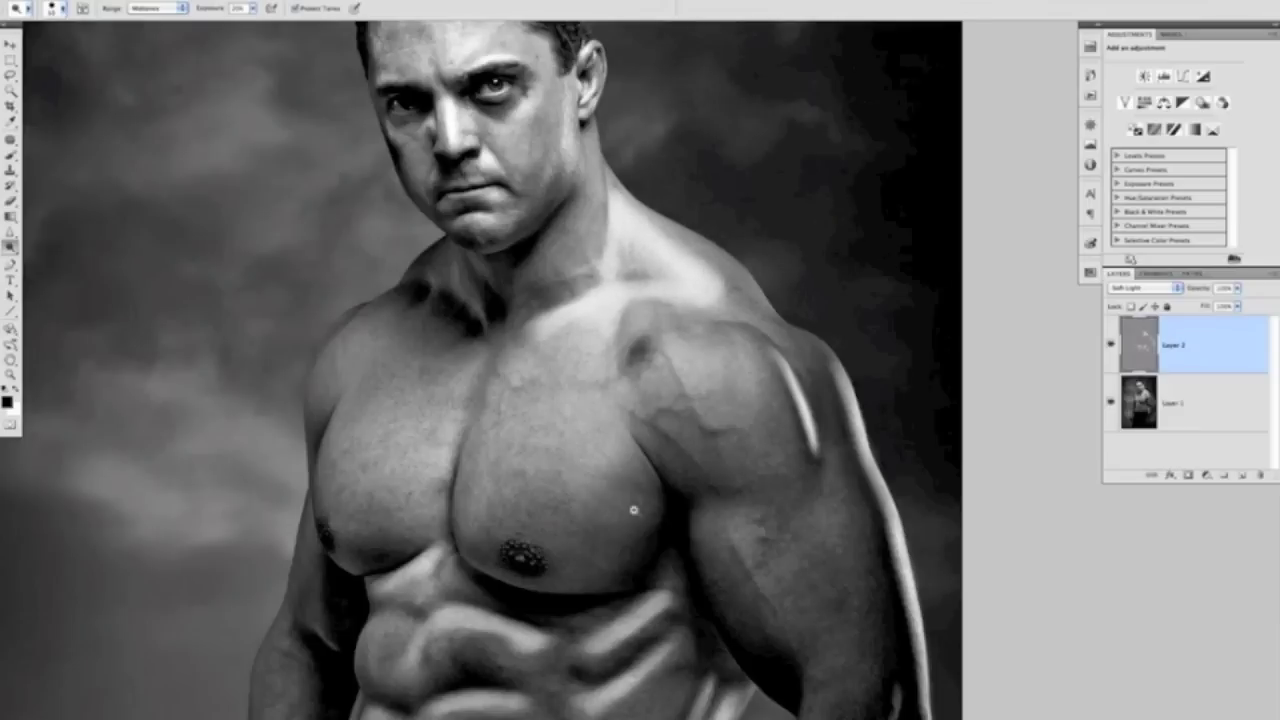
Step: Switch to the Burn tool on Midtones and darken the shadows between the rib highlights and along the side of the waist
{"action": "scroll", "coordinate": [643, 511], "scroll_direction": "down", "scroll_amount": 4}
{"action": "left_click_drag", "start_coordinate": [617, 549], "coordinate": [616, 386]}
{"action": "scroll", "coordinate": [616, 386], "scroll_direction": "up", "scroll_amount": 3}
{"action": "scroll", "coordinate": [632, 408], "scroll_direction": "up", "scroll_amount": 2}
{"action": "scroll", "coordinate": [632, 408], "scroll_direction": "down", "scroll_amount": 1}
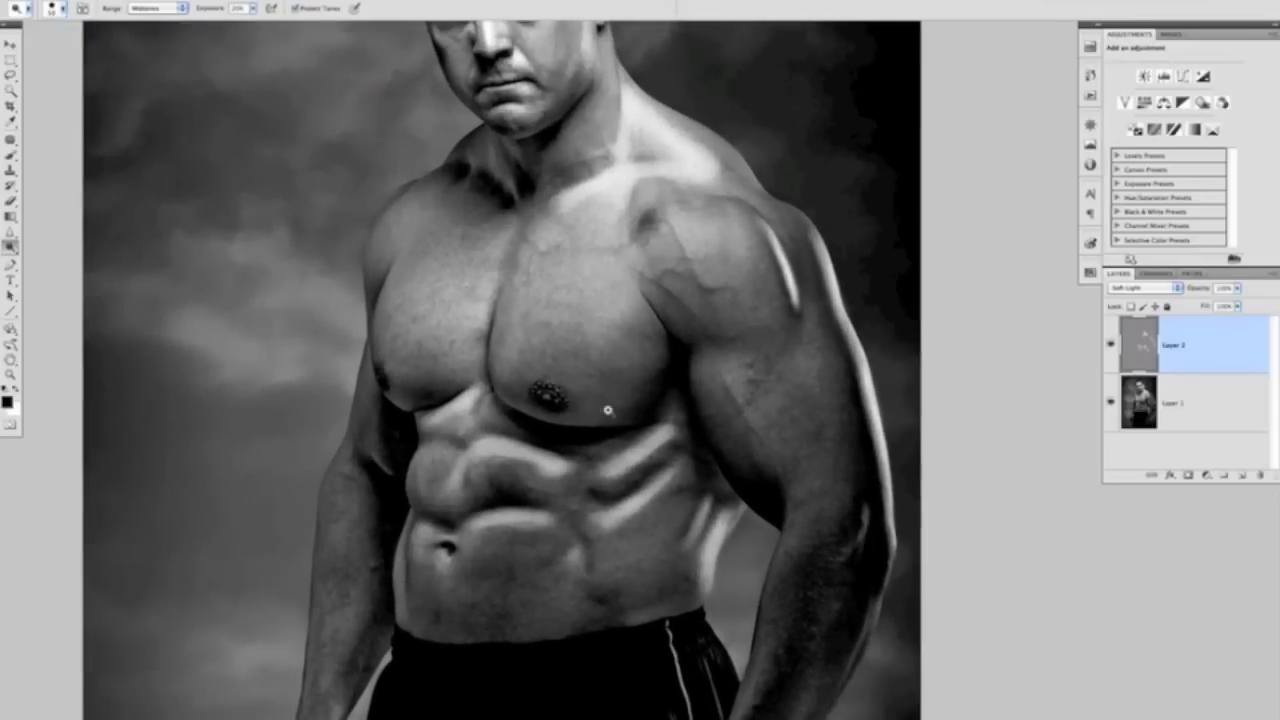
{"action": "scroll", "coordinate": [631, 406], "scroll_direction": "left", "scroll_amount": 3}
{"action": "scroll", "coordinate": [631, 406], "scroll_direction": "down", "scroll_amount": 1}
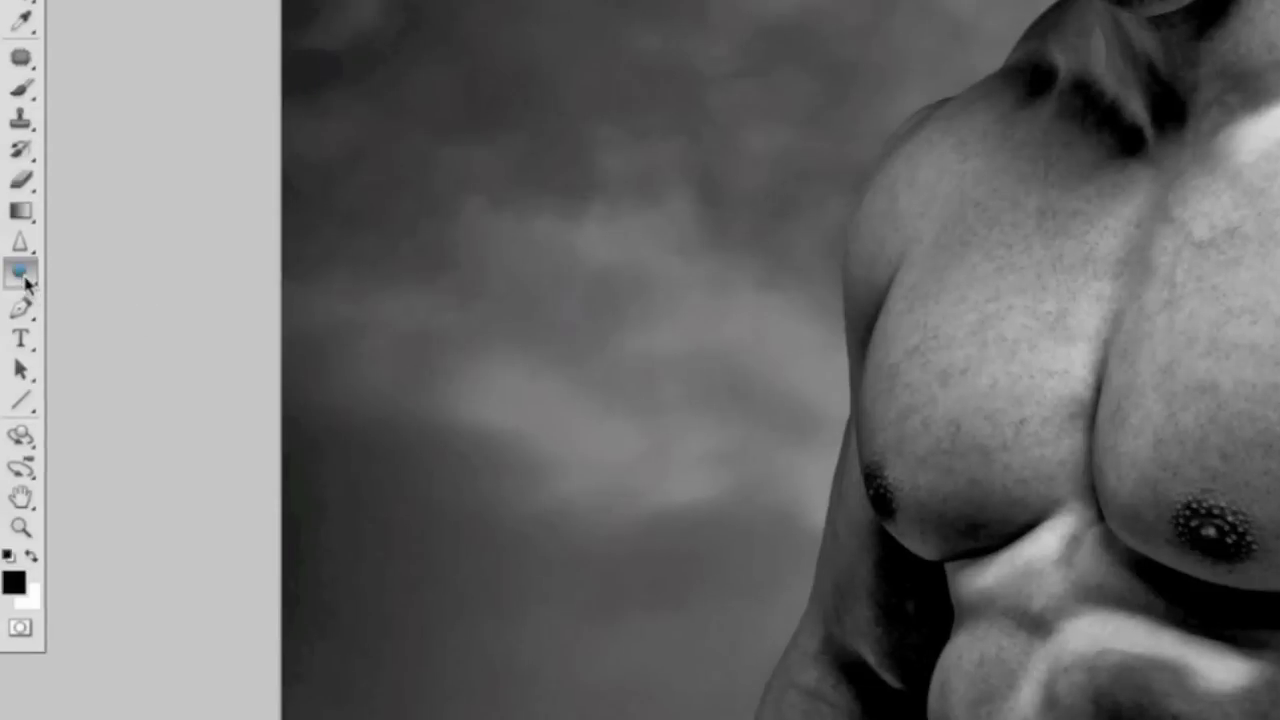
{"action": "left_click_drag", "start_coordinate": [25, 283], "coordinate": [103, 289]}
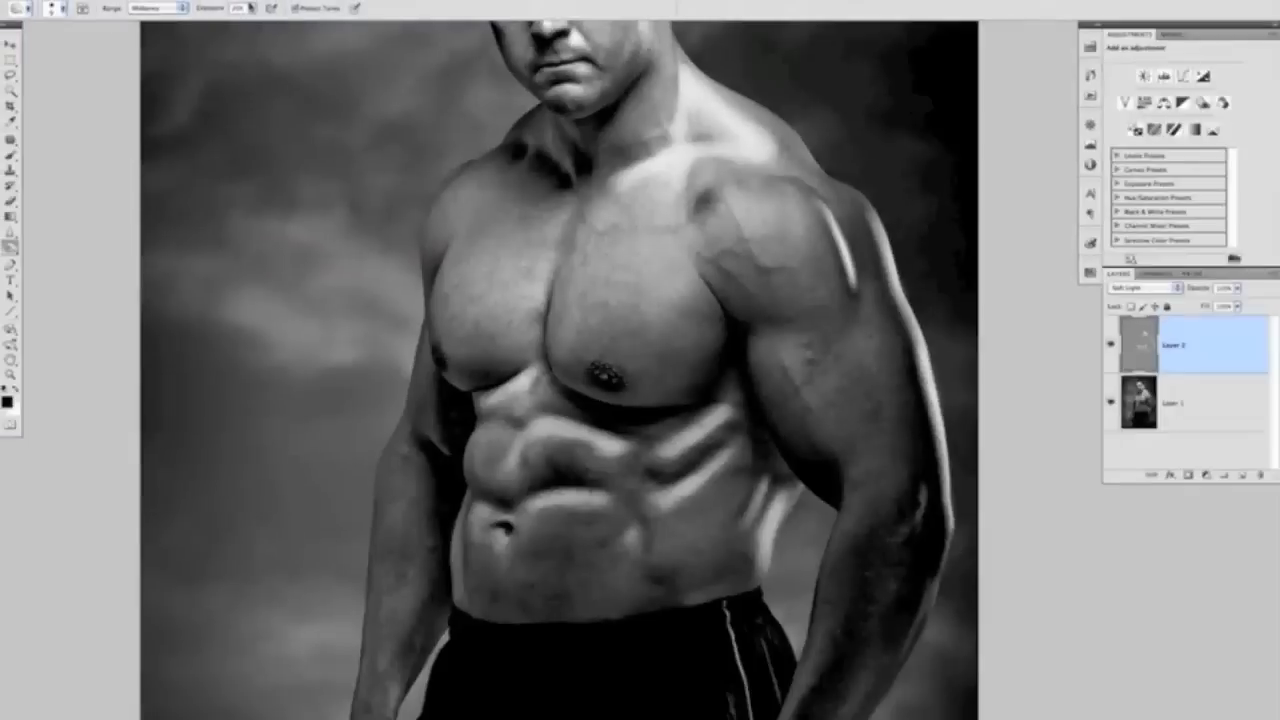
{"action": "scroll", "coordinate": [748, 494], "scroll_direction": "up", "scroll_amount": 1}
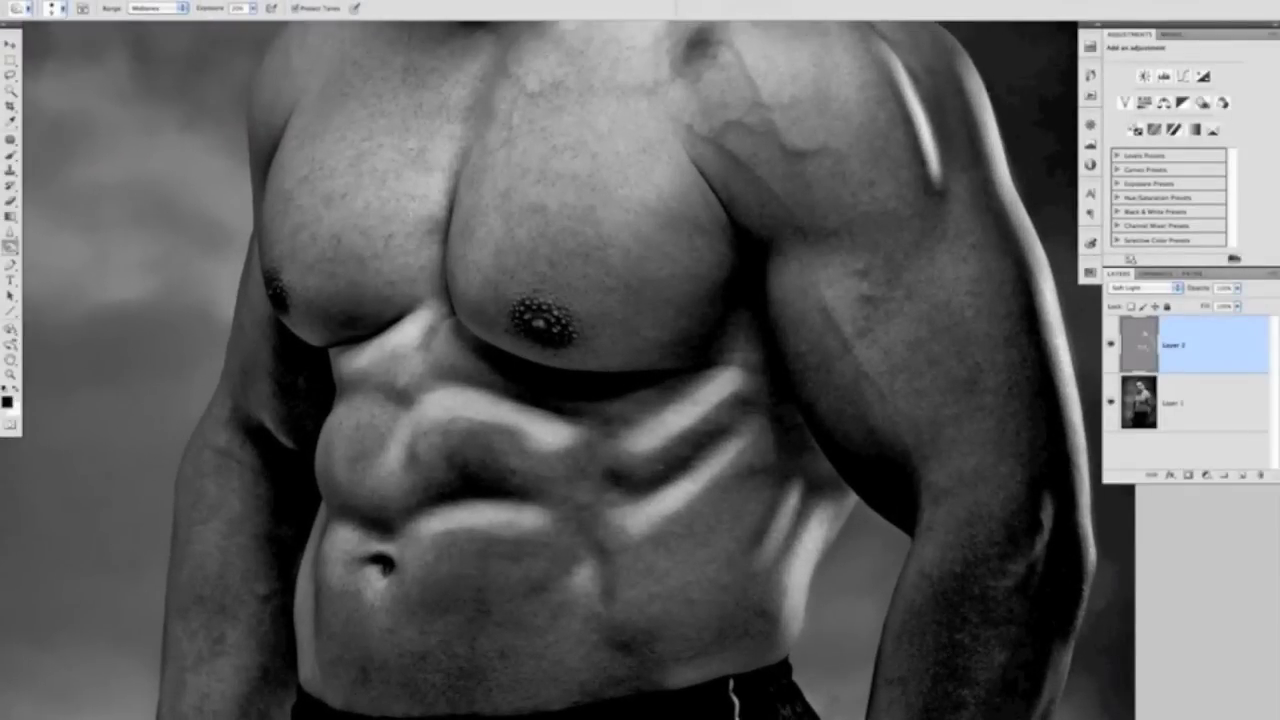
{"action": "key", "text": "]"}
{"action": "left_click_drag", "start_coordinate": [672, 455], "coordinate": [622, 482]}
{"action": "mouse_move", "coordinate": [784, 478]}
{"action": "left_mouse_down"}
{"action": "mouse_move", "coordinate": [753, 540]}
{"action": "mouse_move", "coordinate": [796, 508]}
{"action": "mouse_move", "coordinate": [790, 530]}
{"action": "left_mouse_up"}
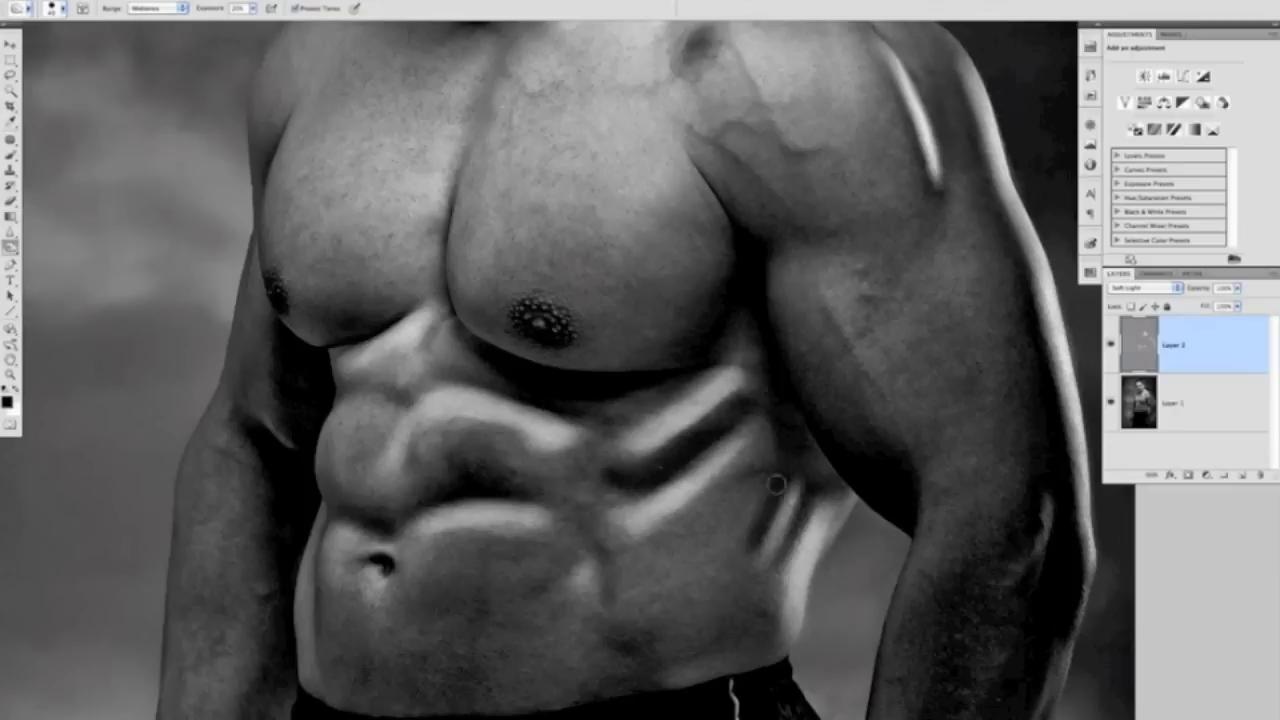
Step: Burn the creases beside the abdominal muscles, under the chest and between the highlights on the side of the waist
{"action": "mouse_move", "coordinate": [590, 410]}
{"action": "left_mouse_down"}
{"action": "mouse_move", "coordinate": [686, 377]}
{"action": "mouse_move", "coordinate": [671, 385]}
{"action": "left_mouse_up"}
{"action": "left_click_drag", "start_coordinate": [514, 493], "coordinate": [472, 481]}
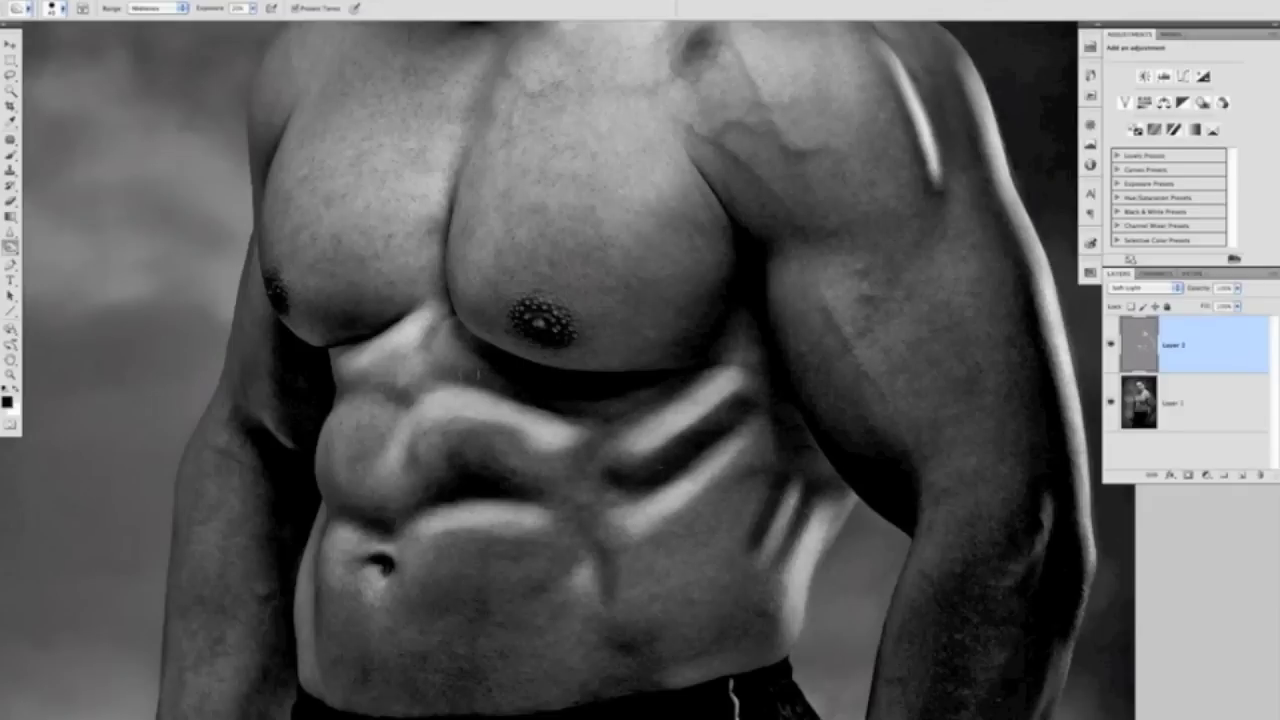
{"action": "mouse_move", "coordinate": [673, 371]}
{"action": "left_mouse_down"}
{"action": "mouse_move", "coordinate": [610, 398]}
{"action": "mouse_move", "coordinate": [488, 385]}
{"action": "left_mouse_up"}
{"action": "left_click", "coordinate": [806, 494]}
{"action": "left_click", "coordinate": [778, 477]}
Step: Burn thin dark lines along the veins on the front of the near shoulder and down the upper arm
{"action": "key", "text": "space"}
{"action": "left_click_drag", "start_coordinate": [593, 271], "coordinate": [600, 320]}
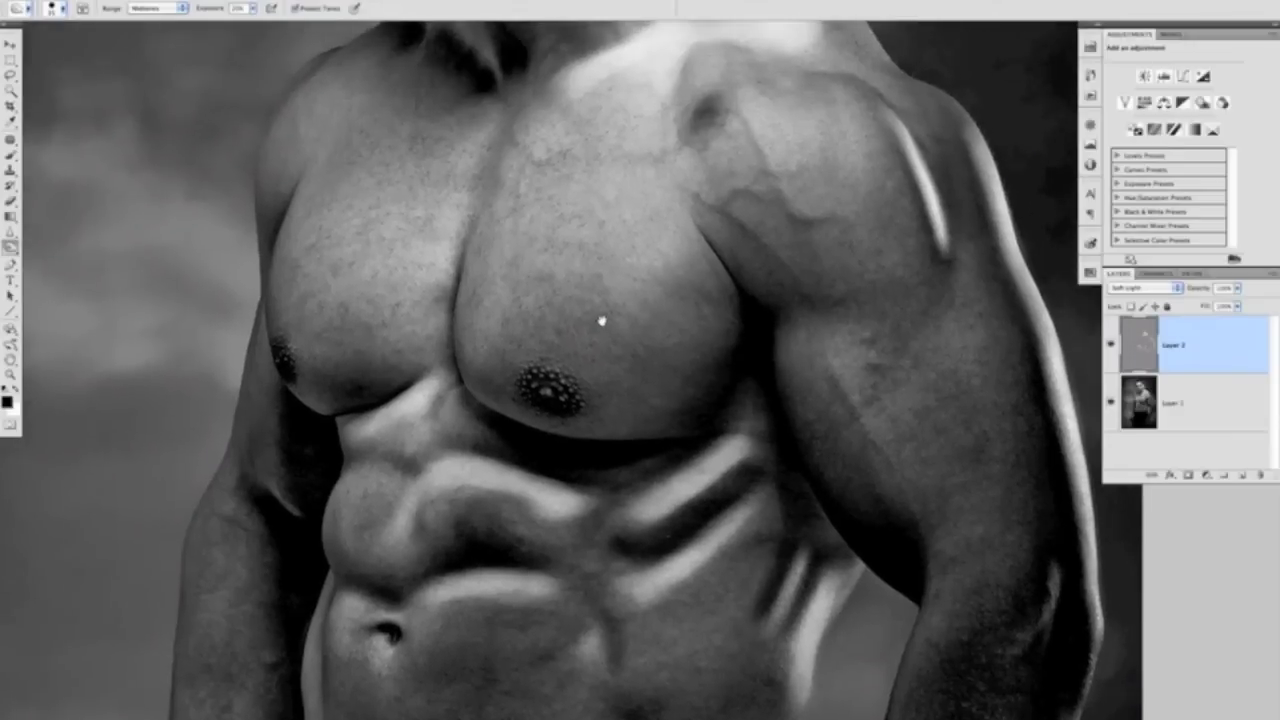
{"action": "left_click_drag", "start_coordinate": [695, 331], "coordinate": [603, 266]}
{"action": "left_click_drag", "start_coordinate": [629, 509], "coordinate": [586, 406]}
{"action": "left_click_drag", "start_coordinate": [638, 233], "coordinate": [645, 413]}
{"action": "scroll", "coordinate": [643, 413], "scroll_direction": "up", "scroll_amount": 2}
{"action": "scroll", "coordinate": [655, 395], "scroll_direction": "left", "scroll_amount": 2}
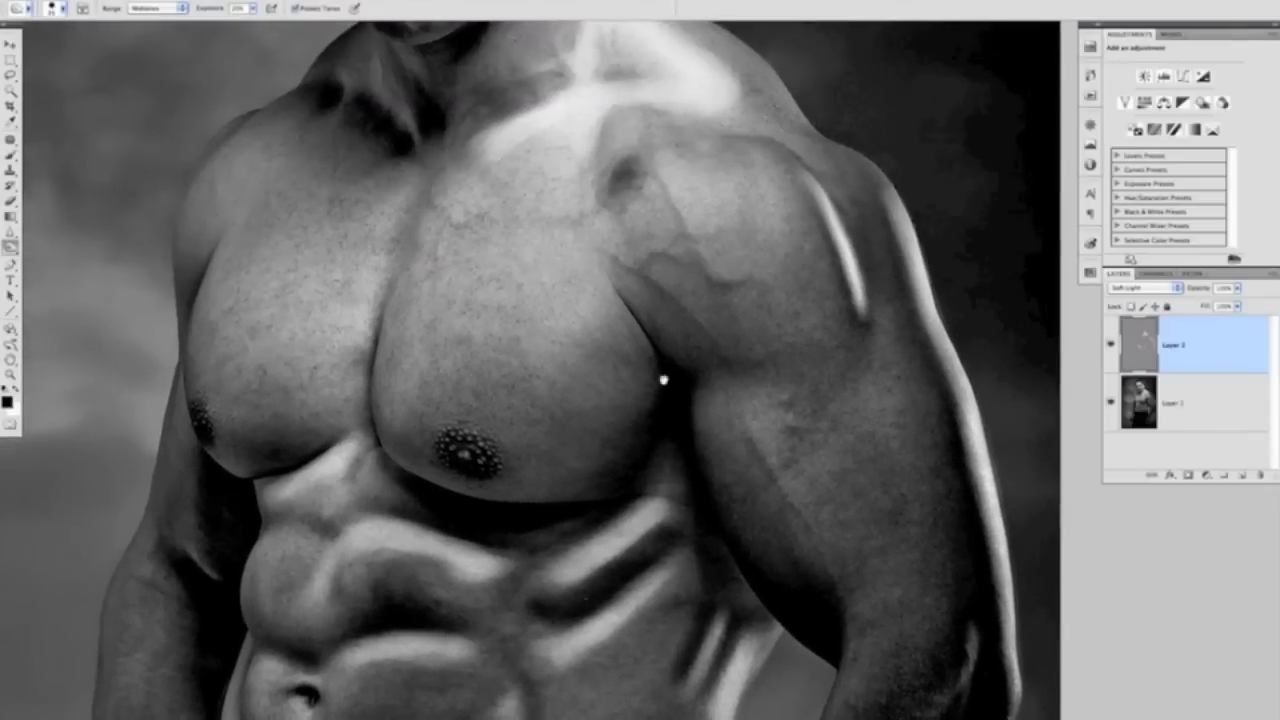
{"action": "key", "text": "["}
{"action": "left_click_drag", "start_coordinate": [720, 277], "coordinate": [734, 282]}
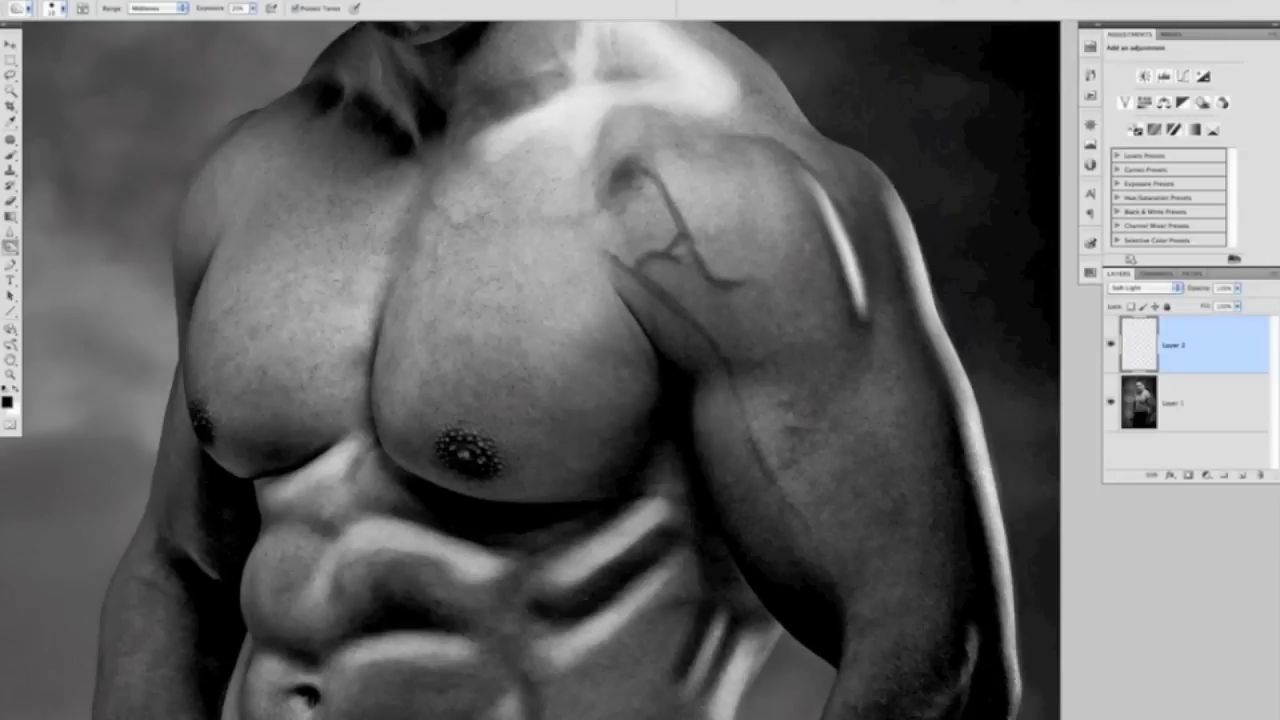
{"action": "left_click_drag", "start_coordinate": [722, 362], "coordinate": [730, 374]}
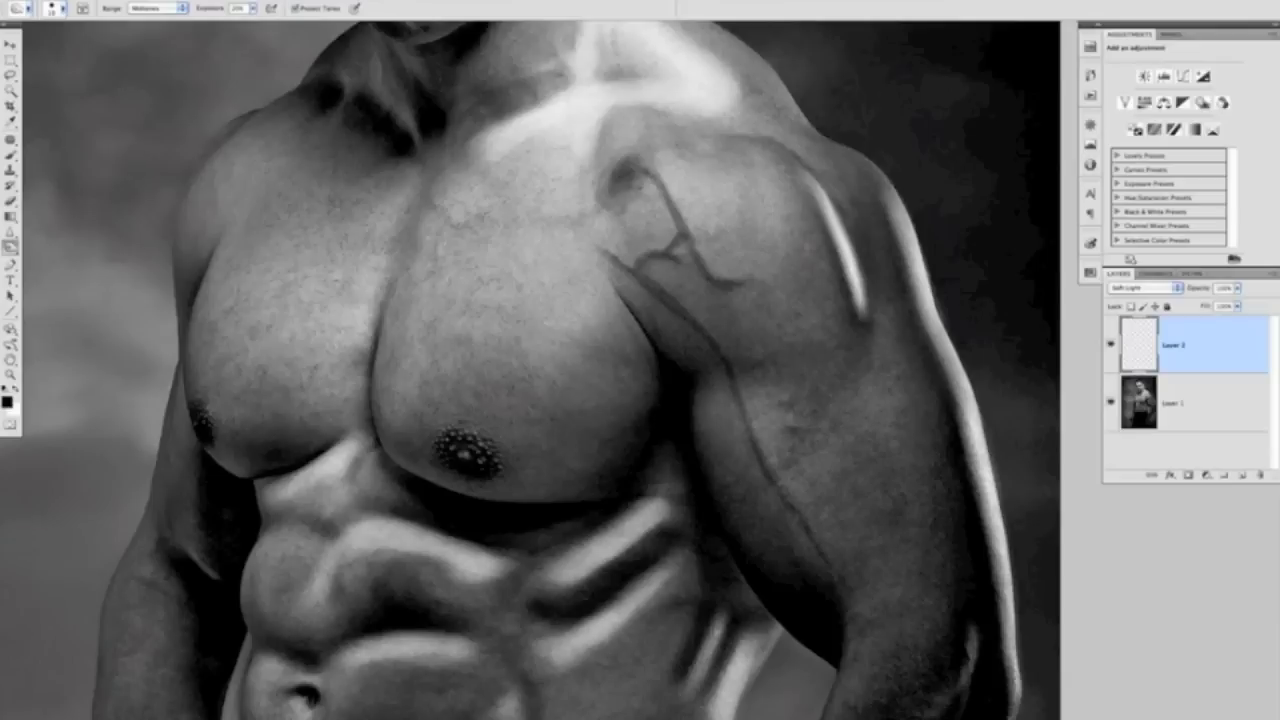
Step: Use a larger brush to burn the lower edge of the near shoulder muscle, and darken its upper edge
{"action": "key", "text": "]"}
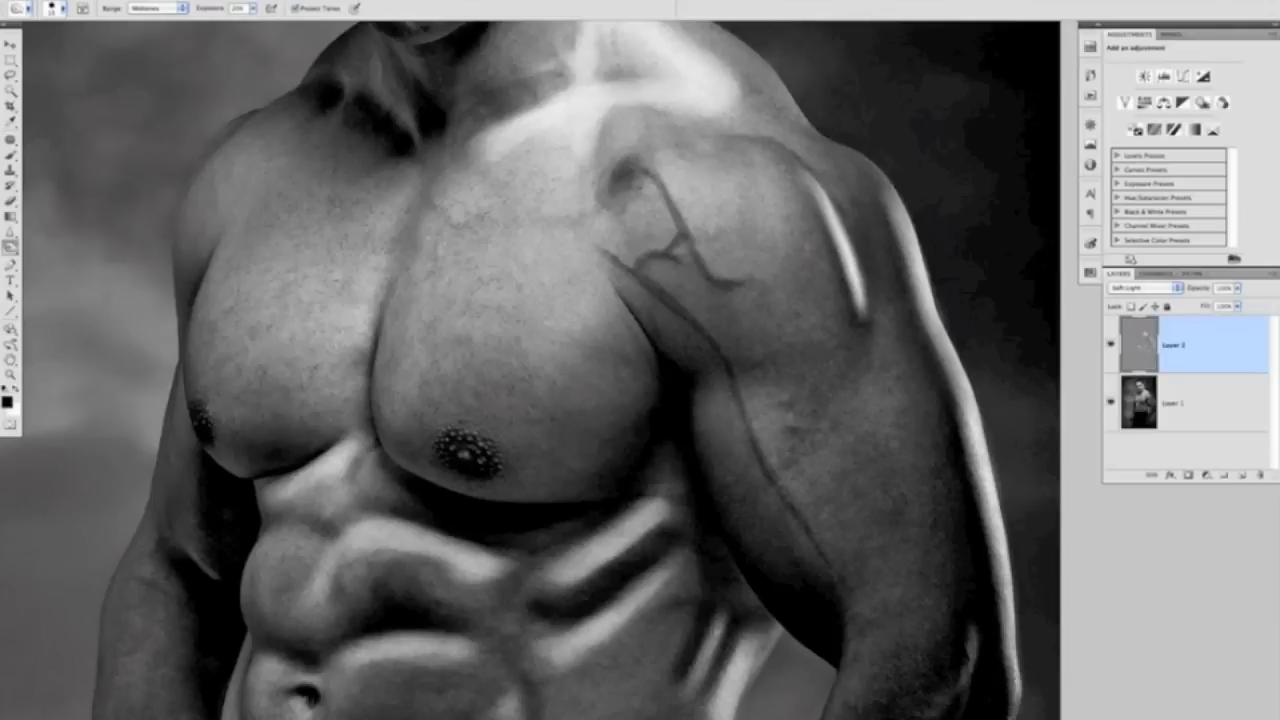
{"action": "mouse_move", "coordinate": [846, 356]}
{"action": "left_mouse_down"}
{"action": "mouse_move", "coordinate": [832, 372]}
{"action": "mouse_move", "coordinate": [760, 372]}
{"action": "mouse_move", "coordinate": [826, 378]}
{"action": "mouse_move", "coordinate": [844, 347]}
{"action": "mouse_move", "coordinate": [765, 376]}
{"action": "mouse_move", "coordinate": [797, 378]}
{"action": "left_mouse_up"}
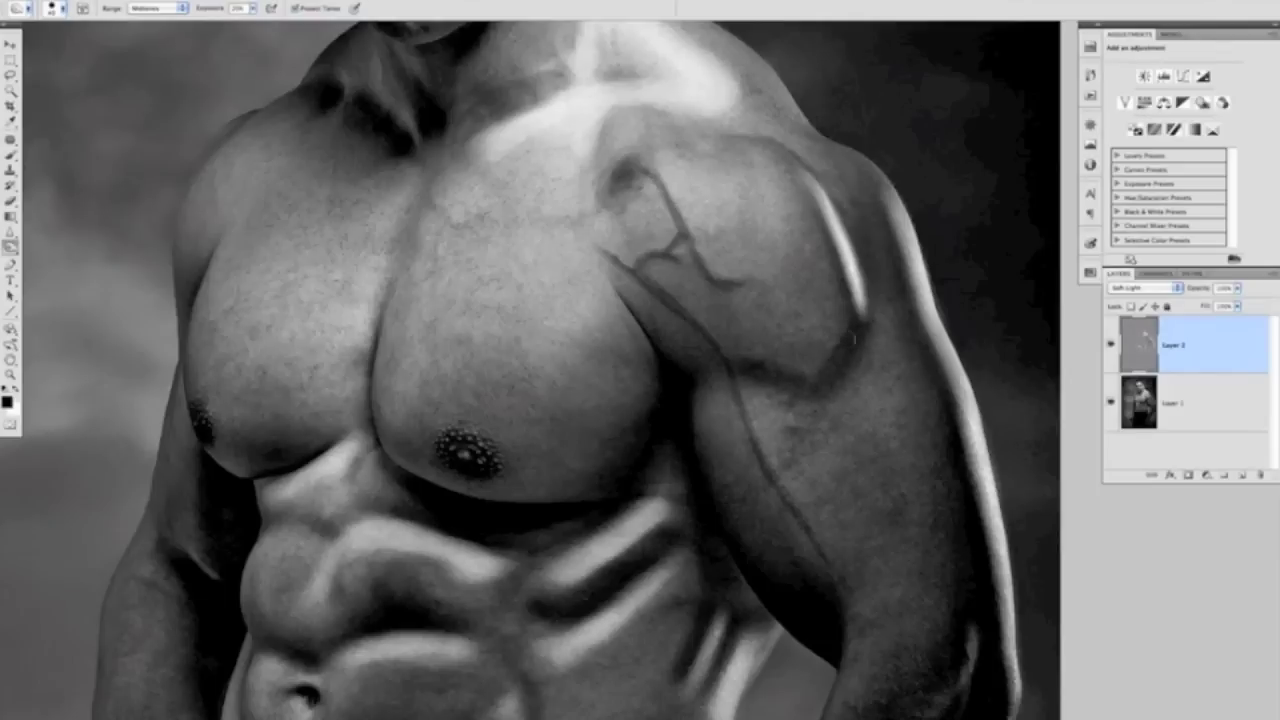
{"action": "left_click_drag", "start_coordinate": [790, 145], "coordinate": [718, 133]}
{"action": "key", "text": "bracketleft"}
{"action": "key", "text": "bracketleft"}
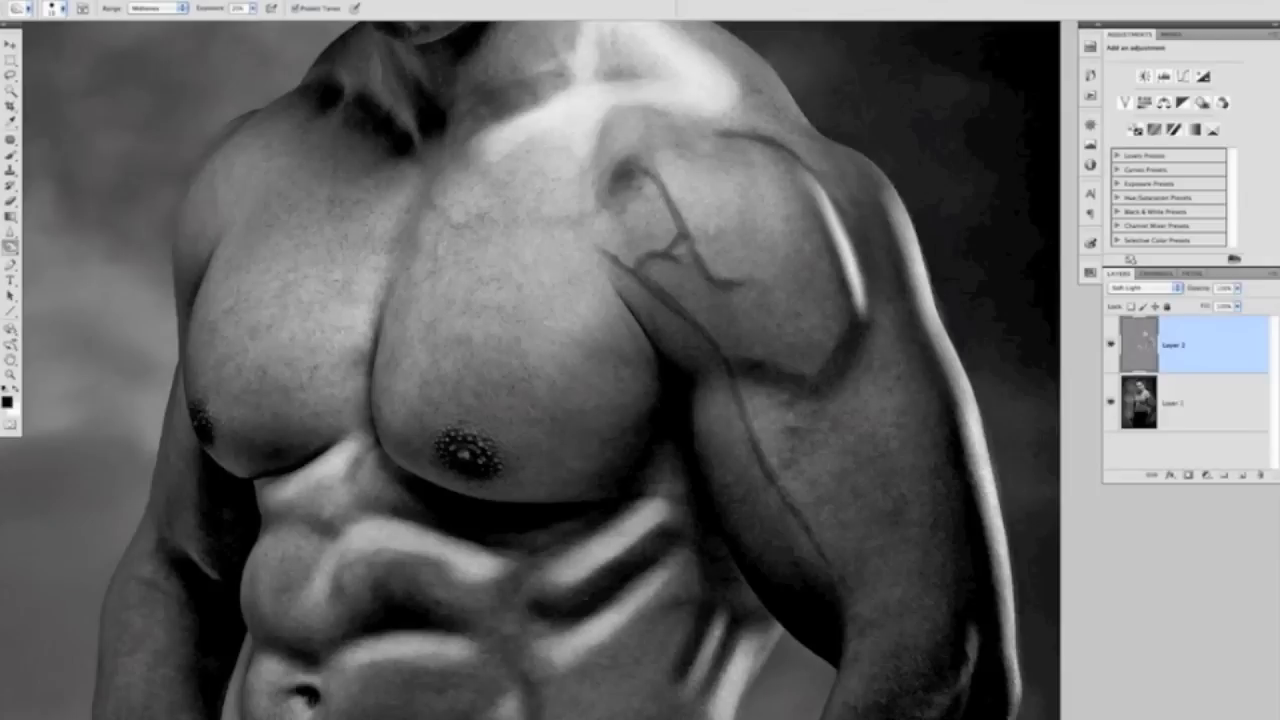
{"action": "key", "text": "bracketright"}
Step: Burn the front edge of the near shoulder muscle and the center line between the chest muscles
{"action": "mouse_move", "coordinate": [605, 164]}
{"action": "left_mouse_down"}
{"action": "mouse_move", "coordinate": [648, 120]}
{"action": "mouse_move", "coordinate": [598, 156]}
{"action": "mouse_move", "coordinate": [636, 292]}
{"action": "left_mouse_up"}
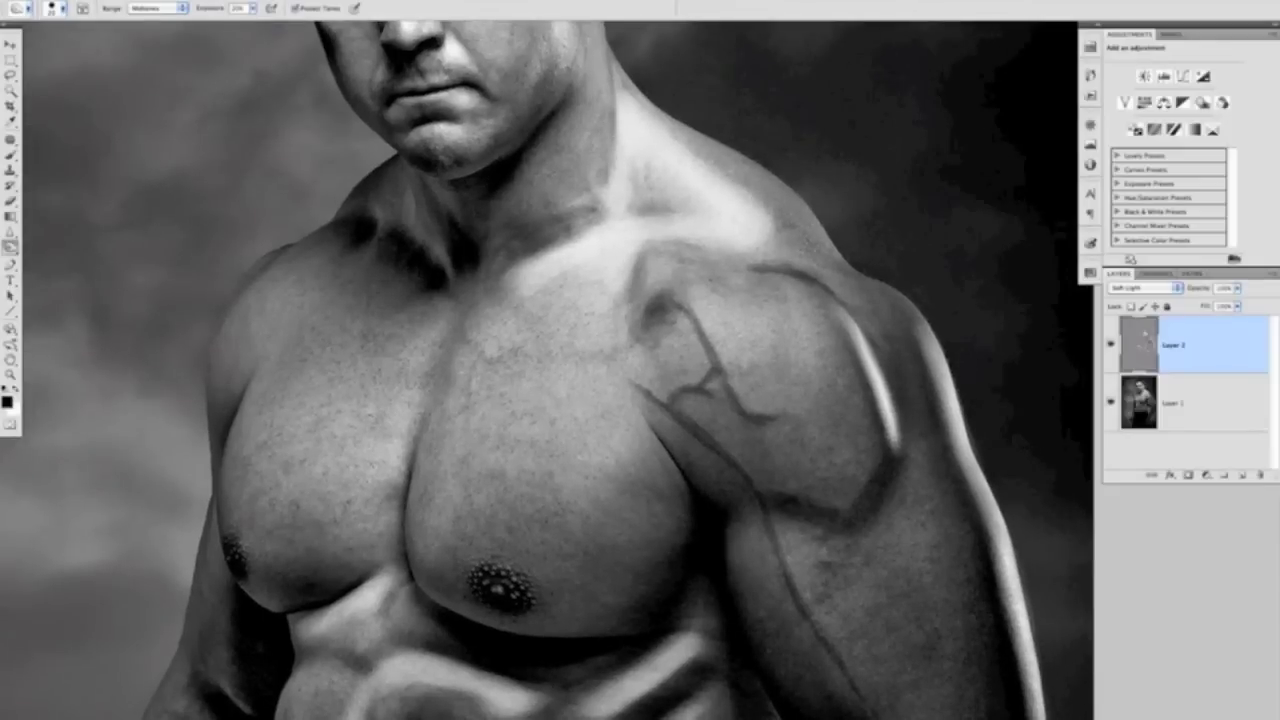
{"action": "mouse_move", "coordinate": [788, 228]}
{"action": "left_mouse_down"}
{"action": "mouse_move", "coordinate": [783, 247]}
{"action": "mouse_move", "coordinate": [724, 251]}
{"action": "left_mouse_up"}
{"action": "left_click_drag", "start_coordinate": [548, 466], "coordinate": [681, 285]}
Step: Compare the whole portrait with and without the dodge-and-burn layer by toggling the visibility of Layer 2
{"action": "key", "text": "super+minus"}
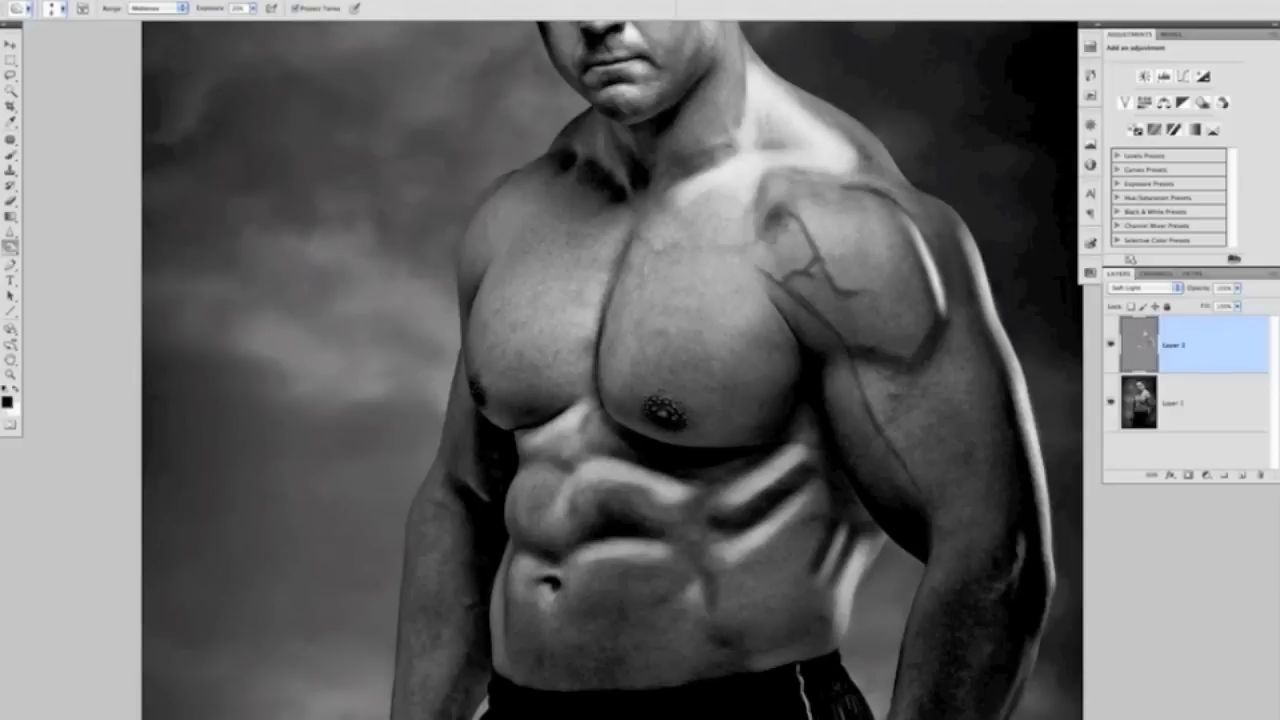
{"action": "key", "text": "ctrl+0"}
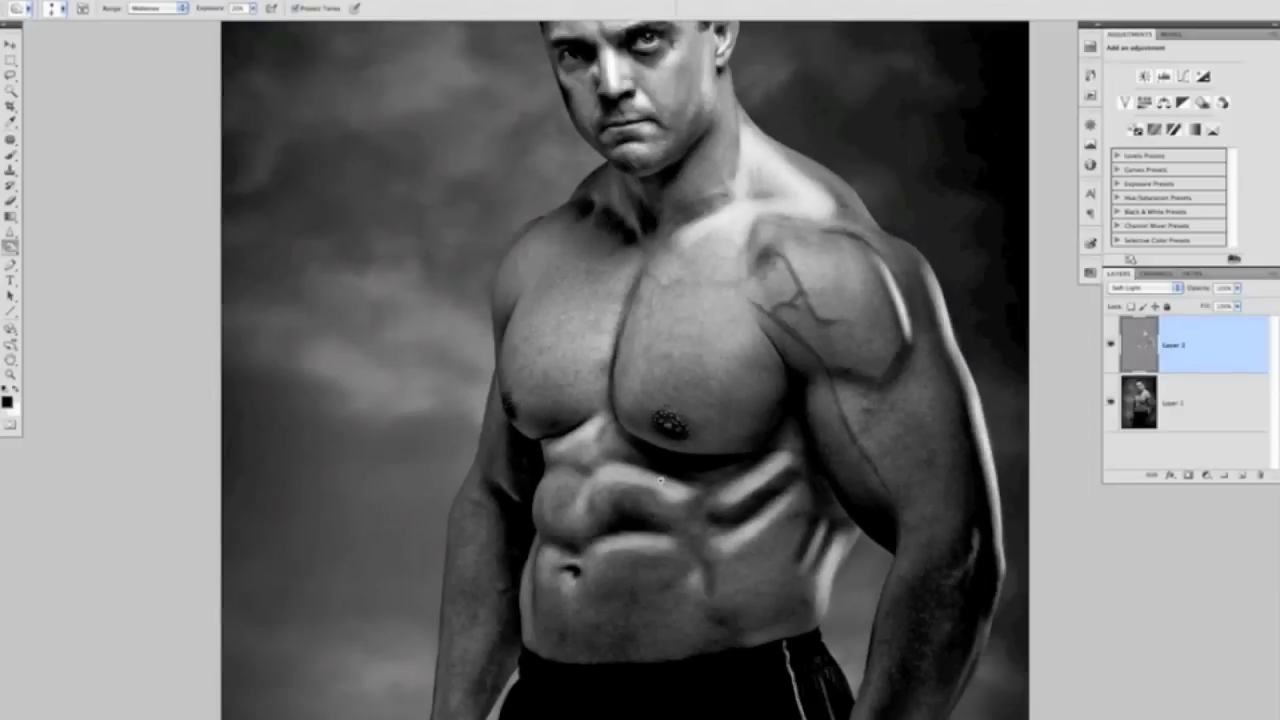
{"action": "left_click", "coordinate": [1110, 345]}
{"action": "left_click", "coordinate": [1110, 346]}
{"action": "left_click", "coordinate": [1110, 346]}
{"action": "left_click", "coordinate": [1110, 346]}
{"action": "left_click", "coordinate": [1110, 346]}
{"action": "left_click", "coordinate": [1110, 346]}
{"action": "left_click", "coordinate": [1110, 345]}
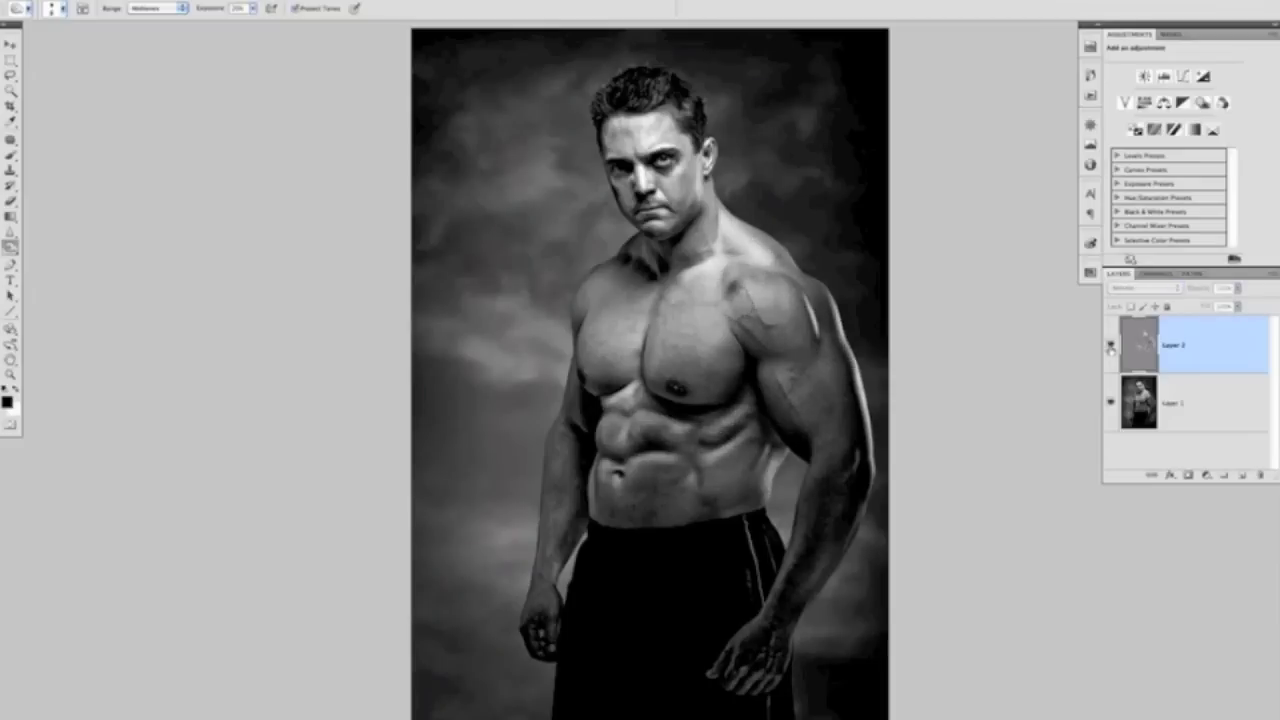
{"action": "left_click", "coordinate": [1110, 345]}
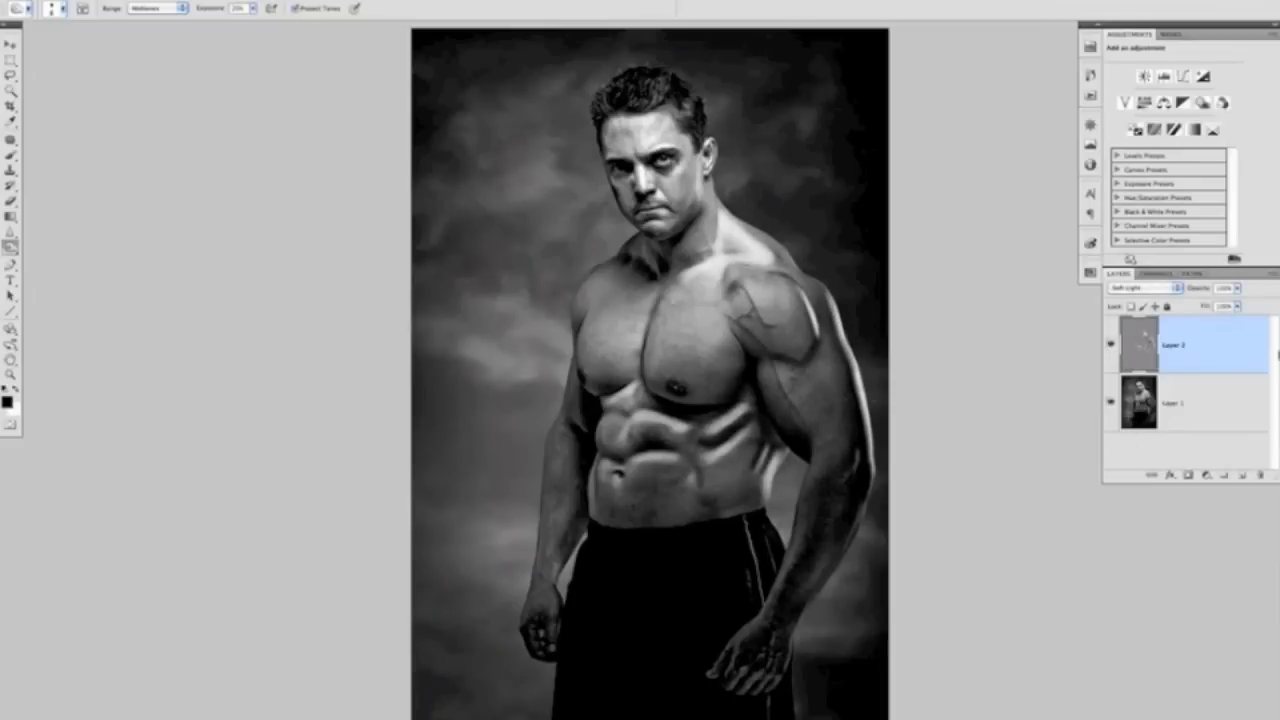
Step: Flatten the image into a single background layer and apply the Despeckle noise filter to it
{"action": "left_click", "coordinate": [1270, 277]}
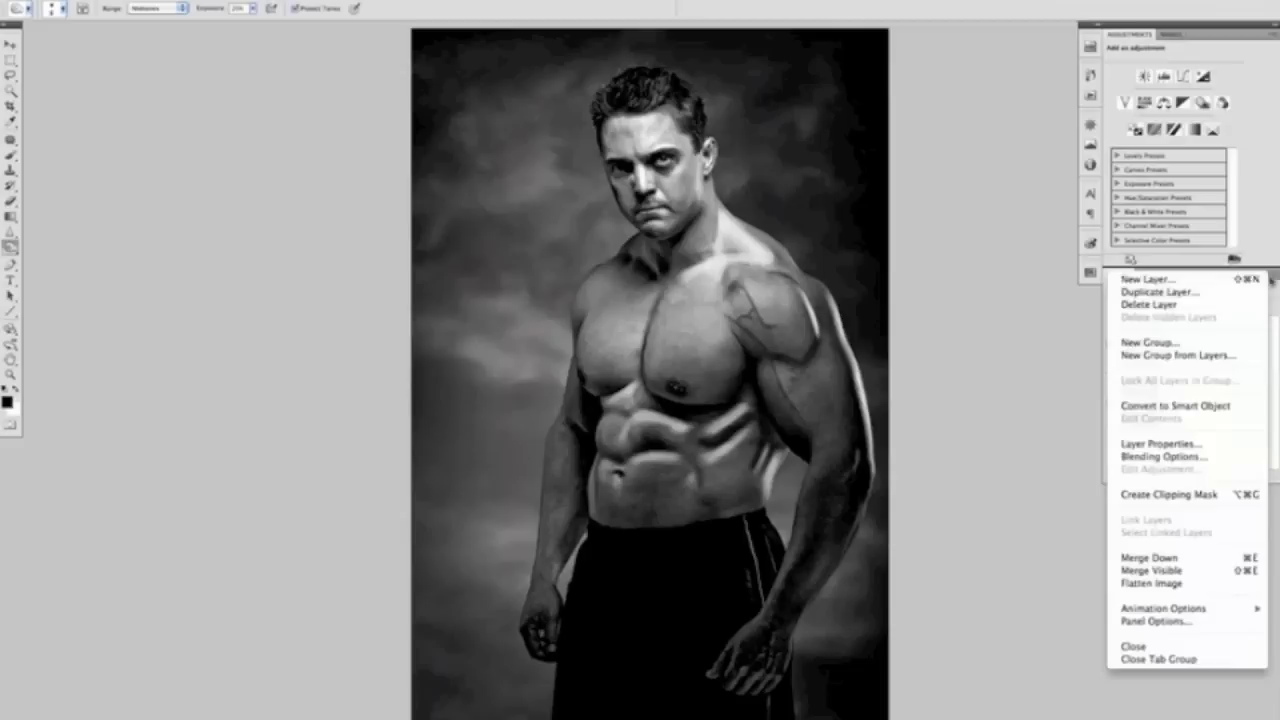
{"action": "left_click", "coordinate": [1172, 588]}
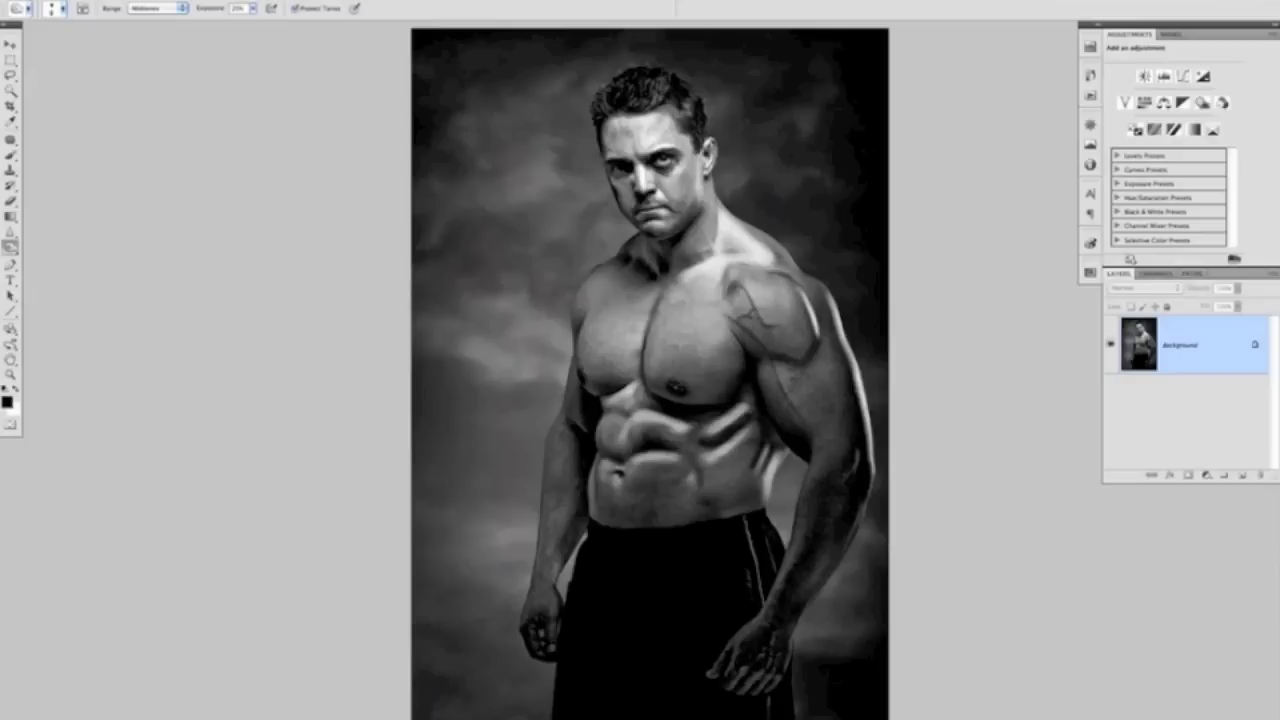
{"action": "left_click_drag", "start_coordinate": [713, 376], "coordinate": [766, 424]}
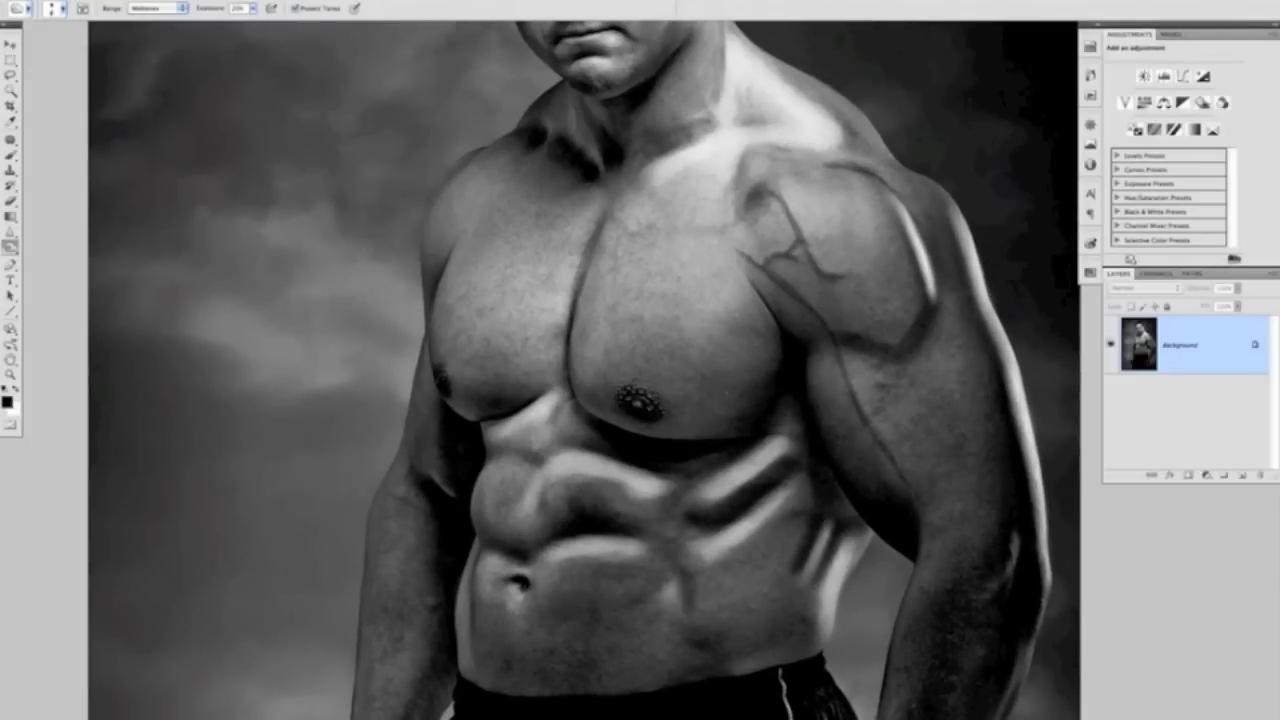
{"action": "key", "text": "v"}
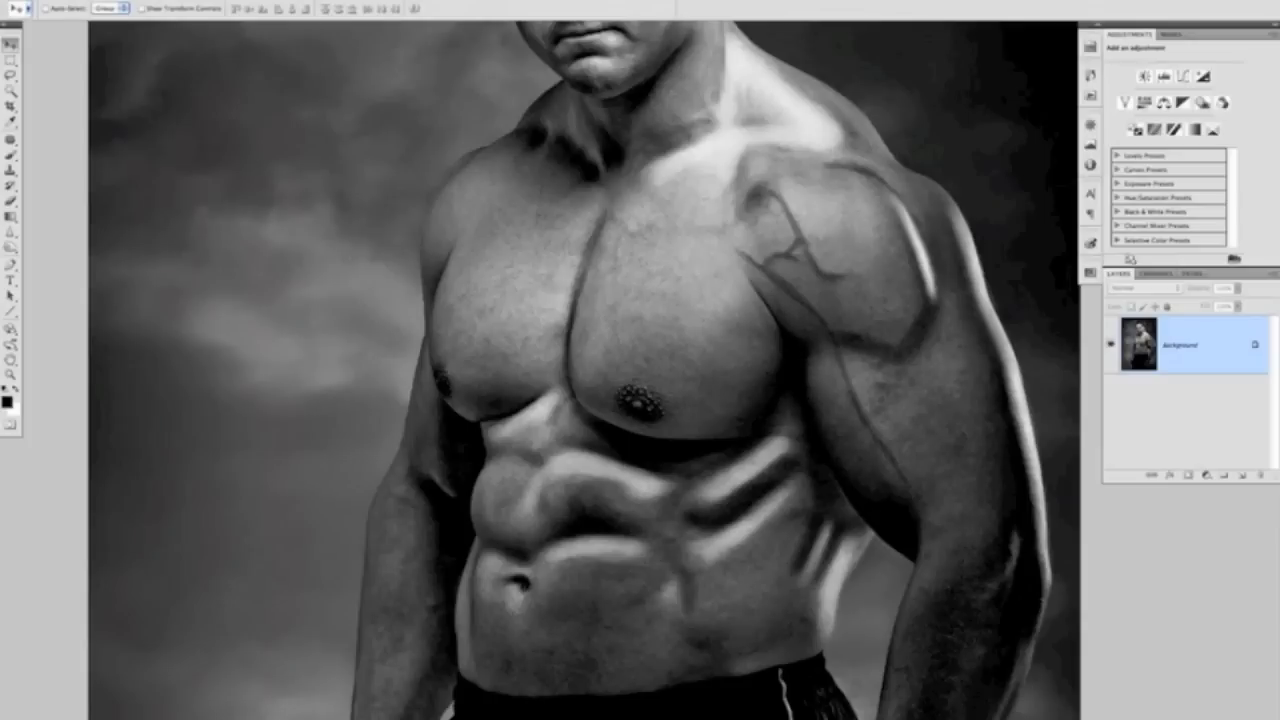
{"action": "left_click", "coordinate": [290, 0]}
{"action": "mouse_move", "coordinate": [308, 157]}
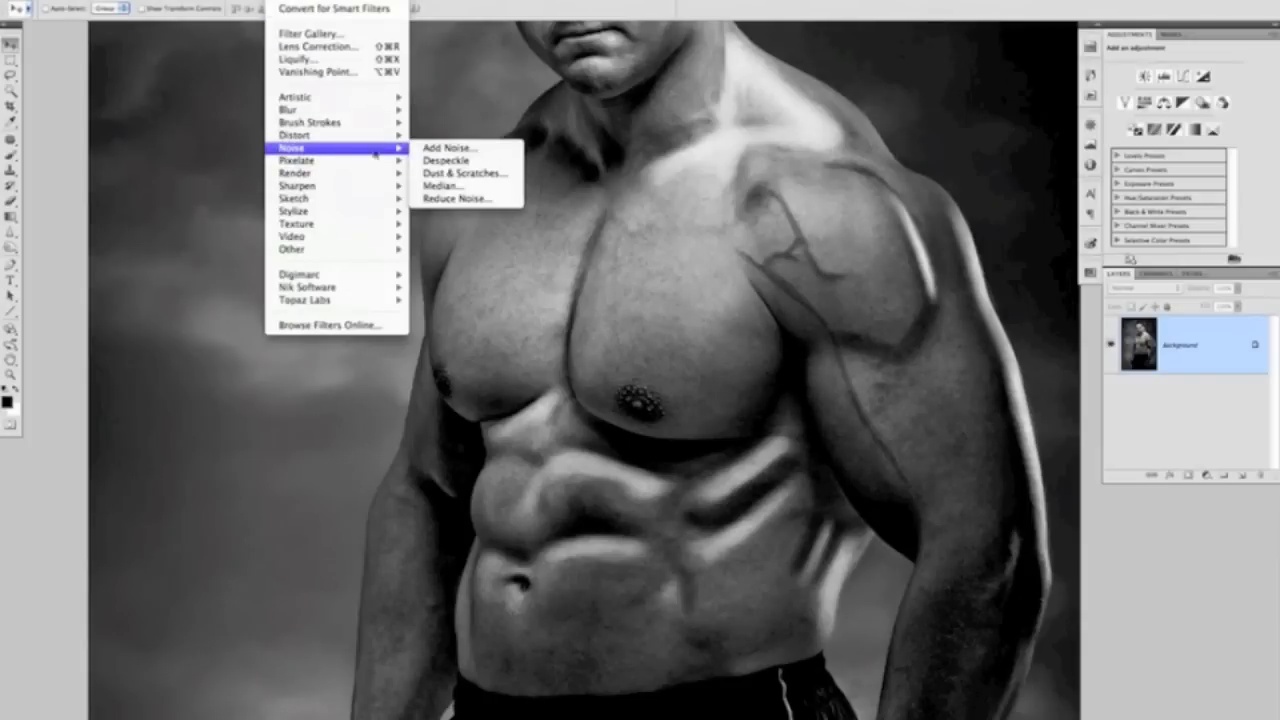
{"action": "left_click", "coordinate": [445, 162]}
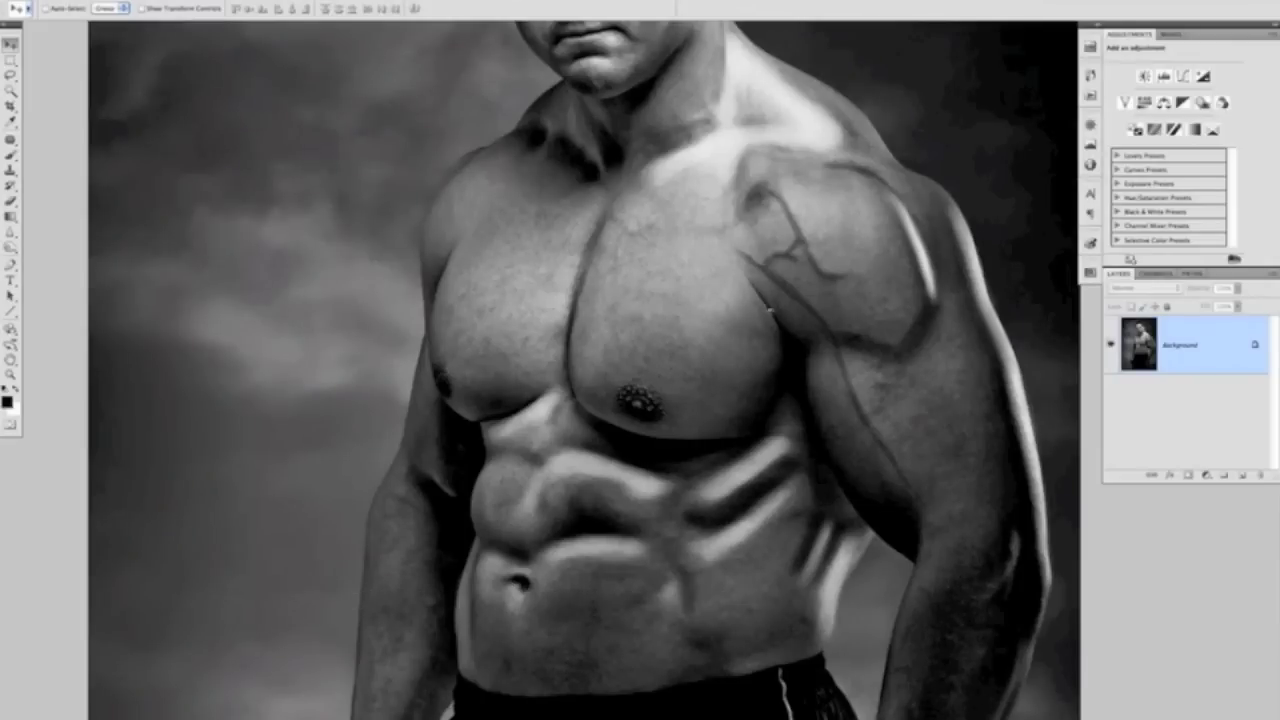
Step: Save the flattened image to the Desktop in Photoshop format as displacement map.psd
{"action": "key", "text": "super+0"}
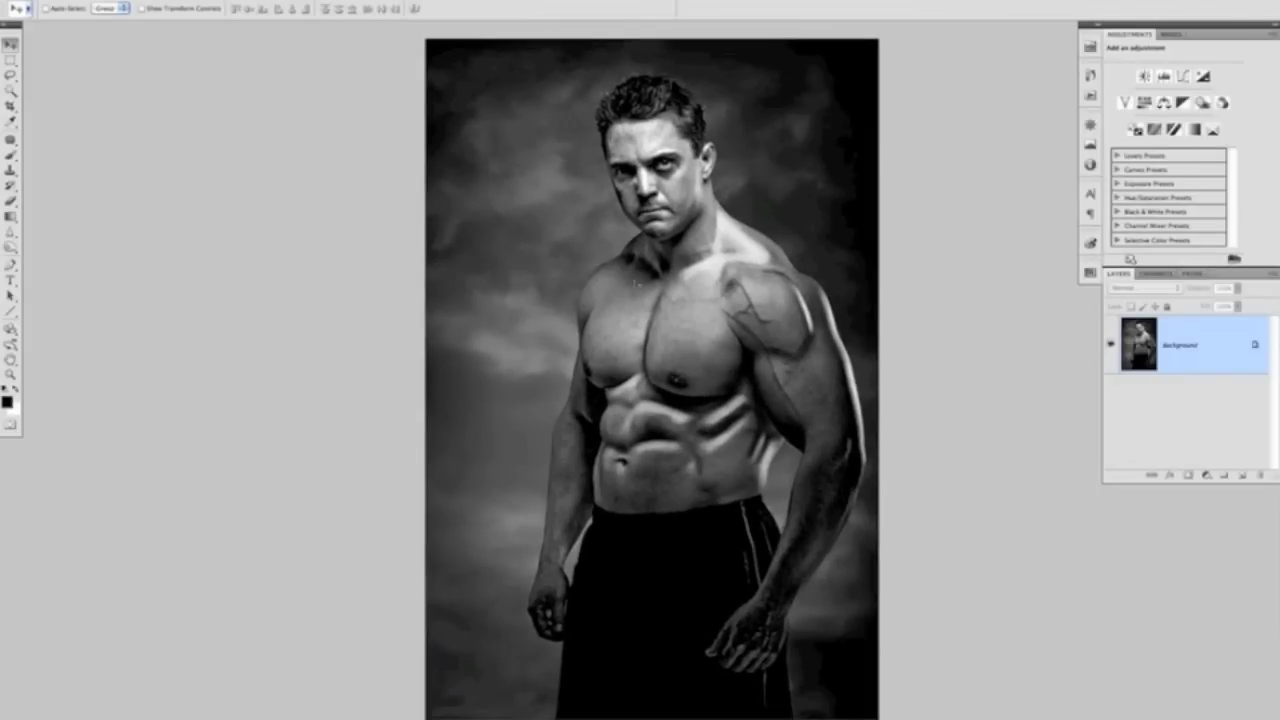
{"action": "left_click", "coordinate": [106, 2]}
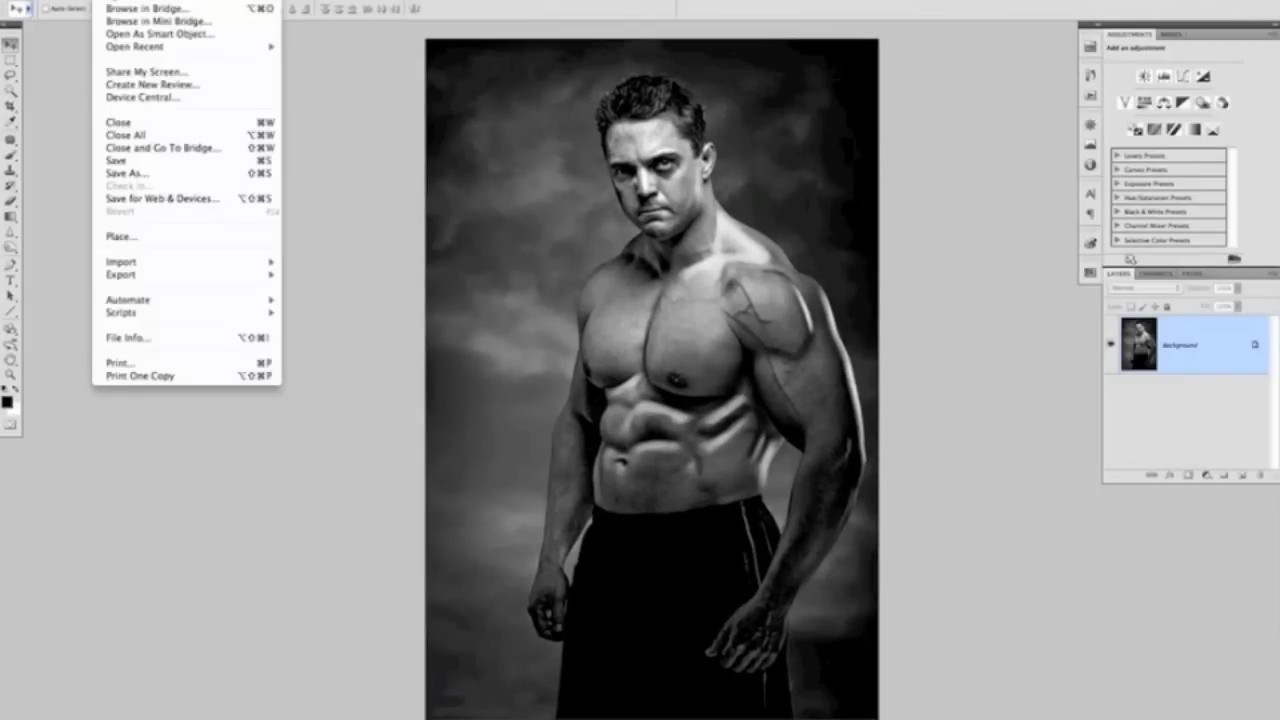
{"action": "left_click", "coordinate": [150, 177]}
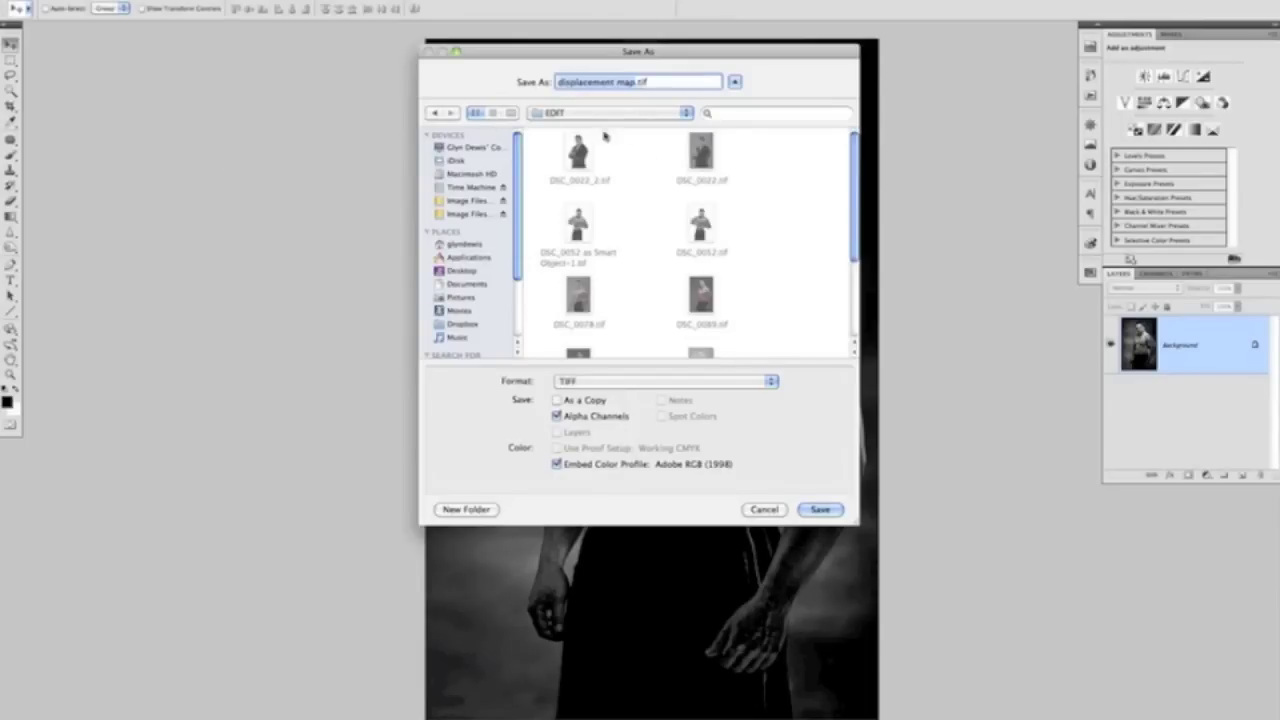
{"action": "left_click_drag", "start_coordinate": [610, 56], "coordinate": [656, 104]}
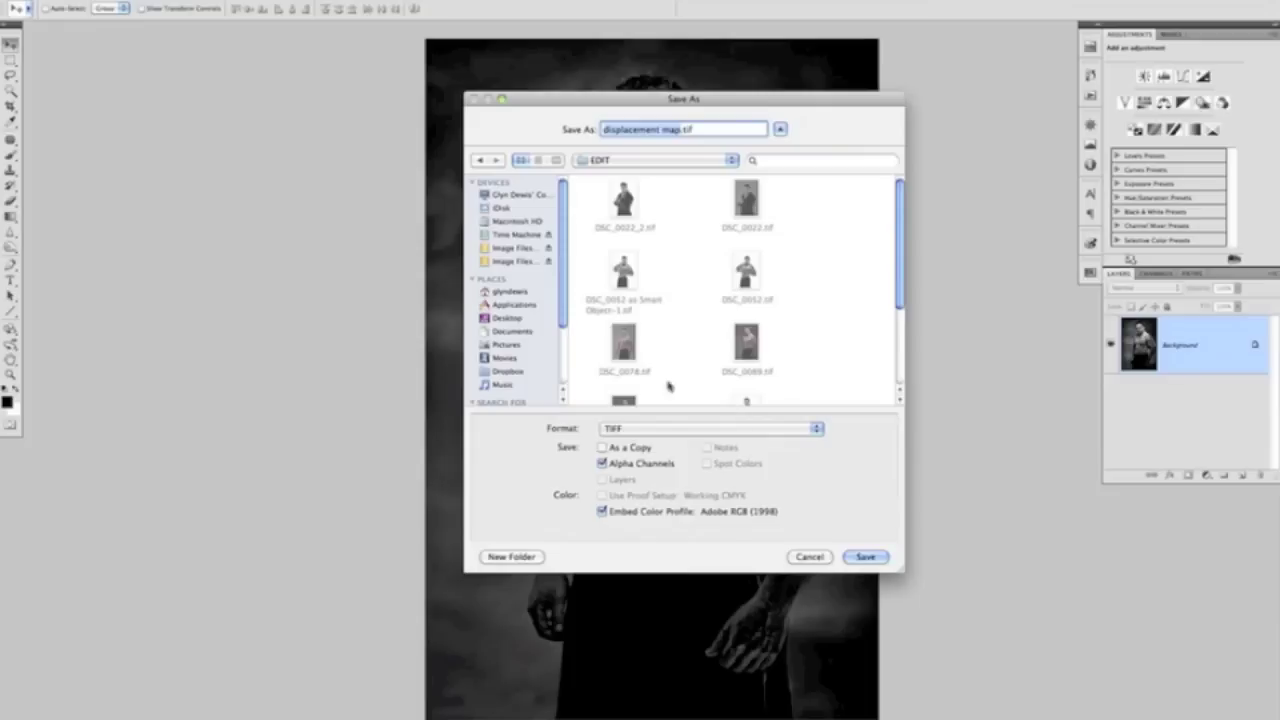
{"action": "left_click", "coordinate": [778, 428]}
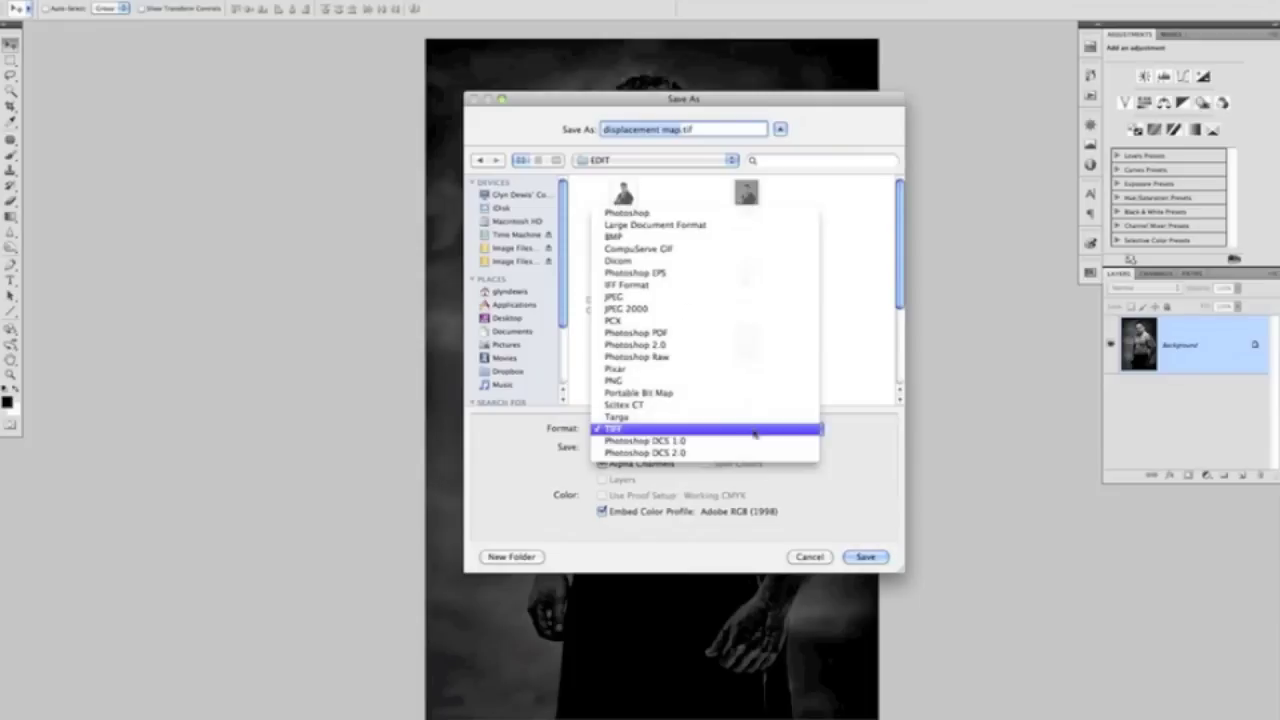
{"action": "left_click", "coordinate": [629, 215]}
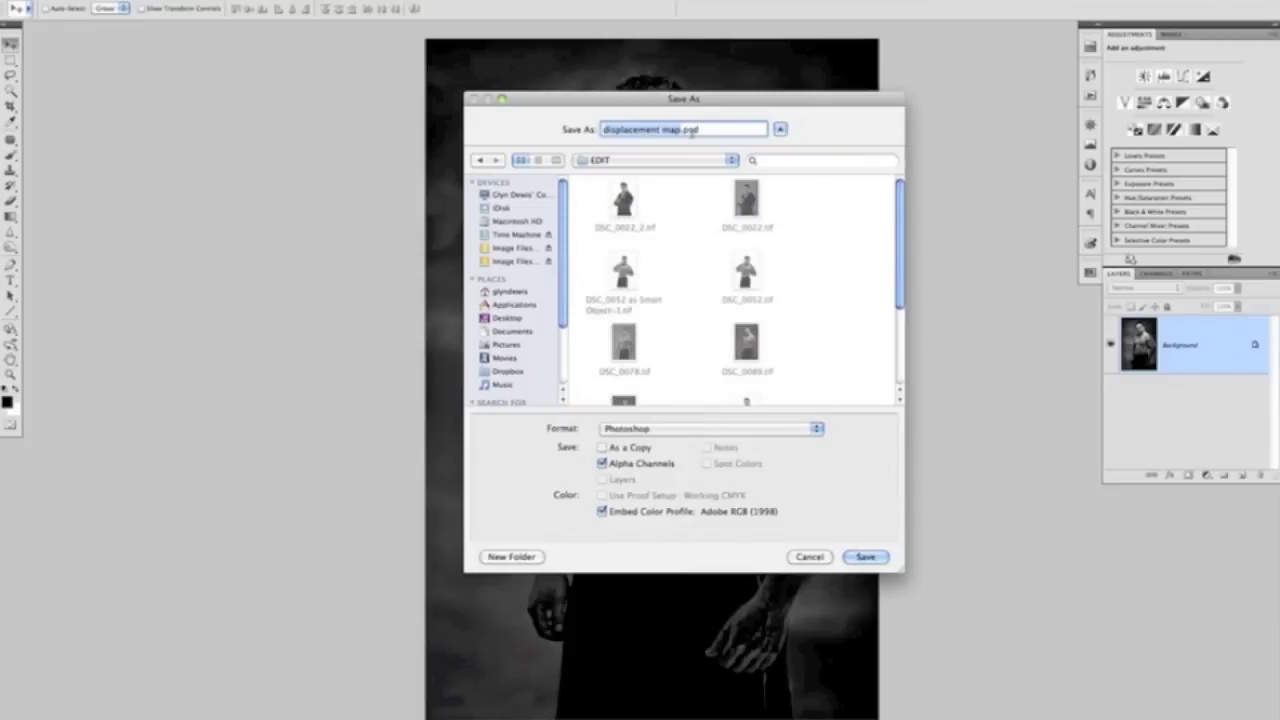
{"action": "left_click", "coordinate": [508, 317]}
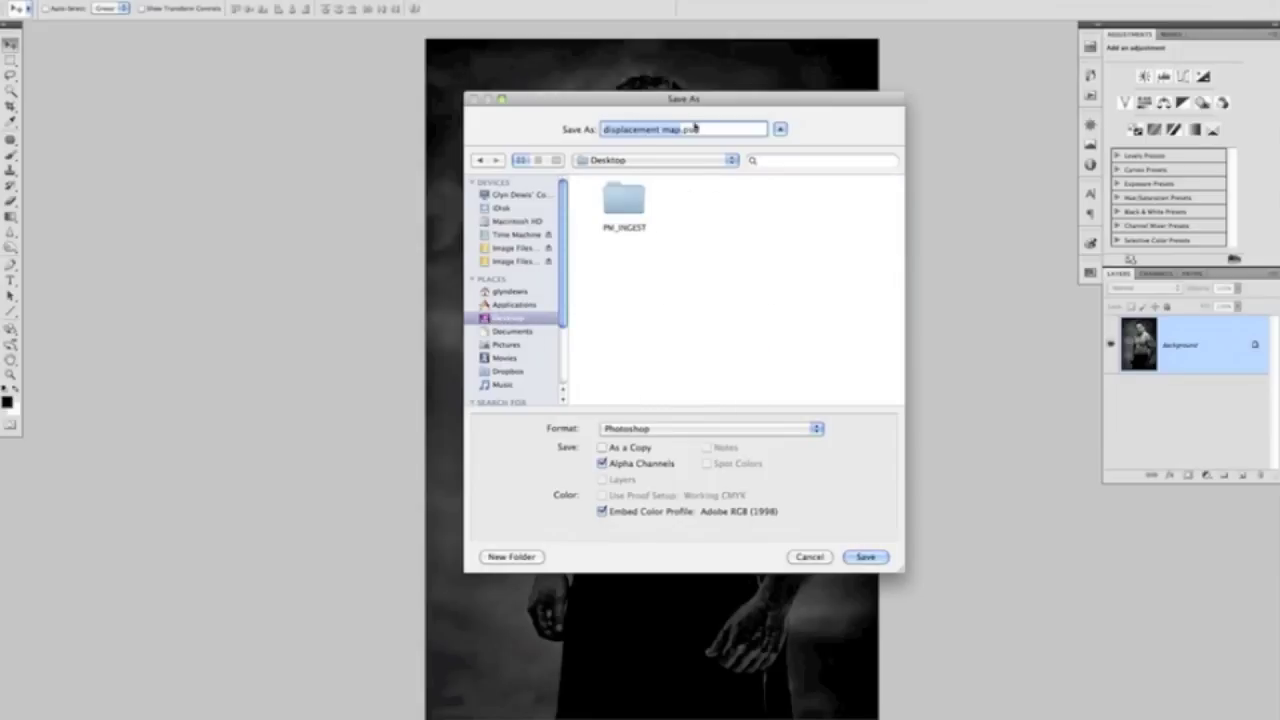
{"action": "left_click", "coordinate": [855, 561]}
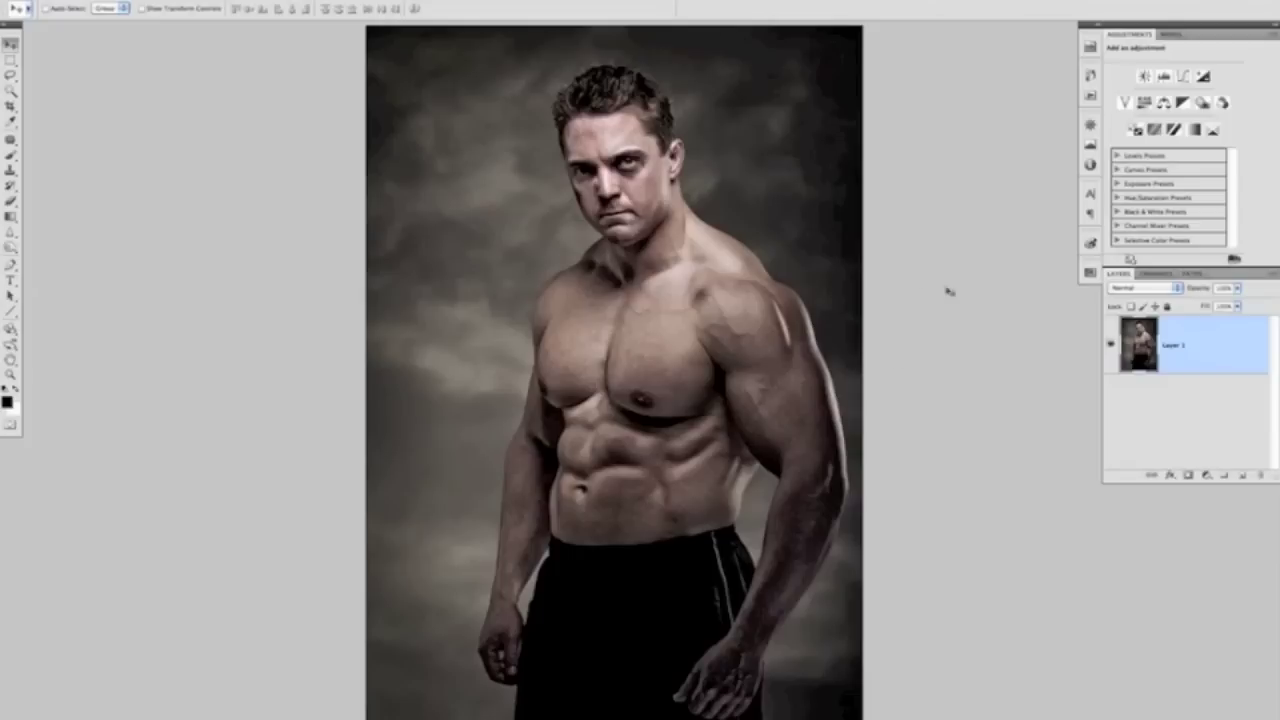
Step: Place the TATTOO_4.jpg artwork into the portrait as its own layer at its default size
{"action": "left_click", "coordinate": [112, 3]}
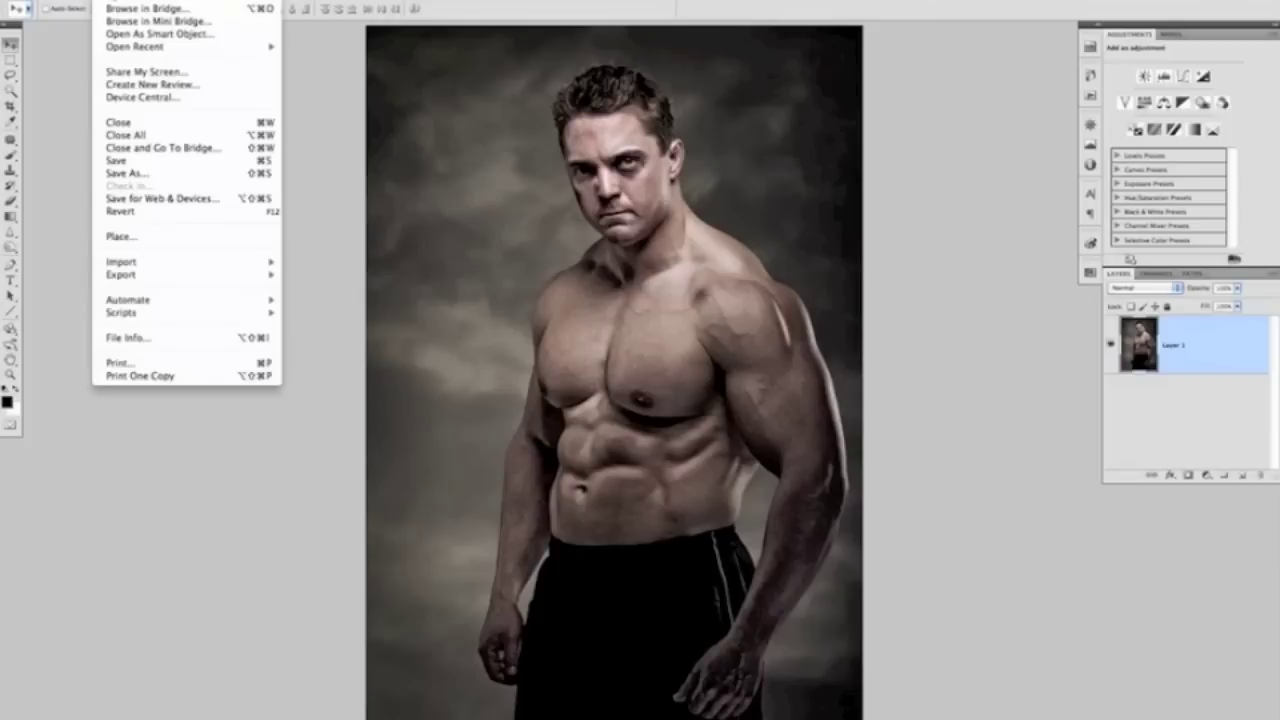
{"action": "left_click", "coordinate": [157, 240]}
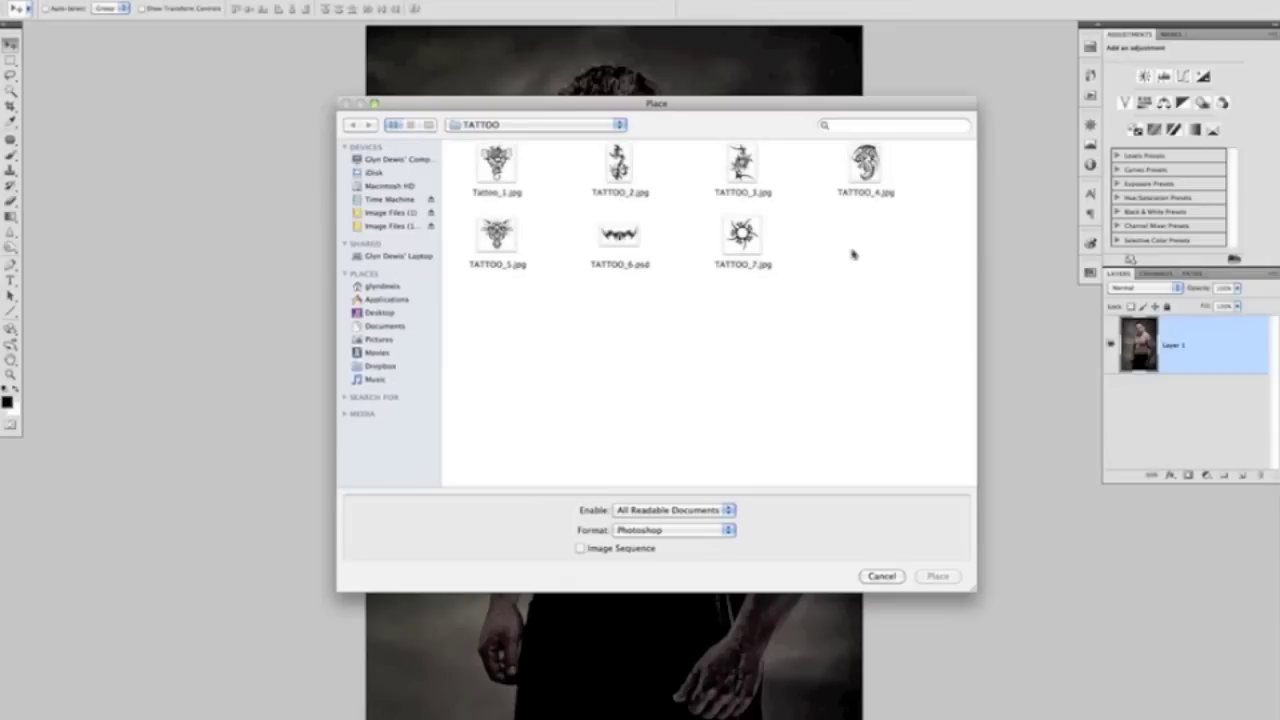
{"action": "left_click", "coordinate": [866, 168]}
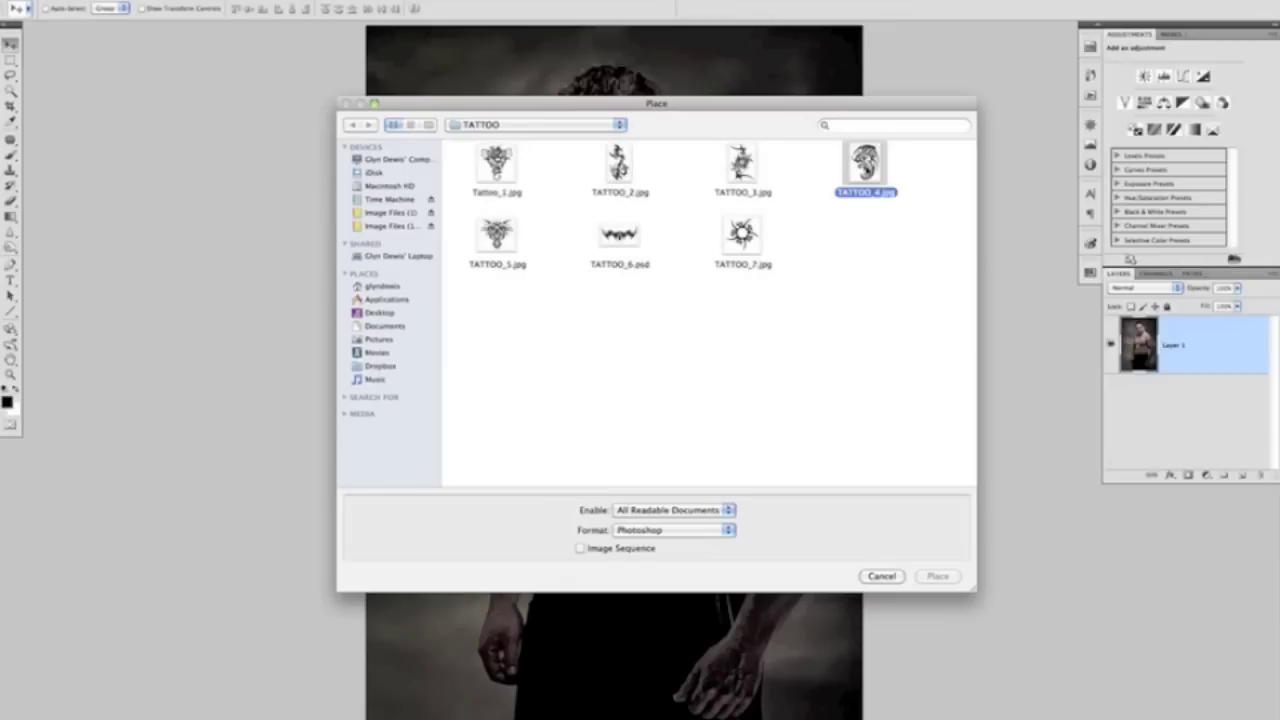
{"action": "left_click", "coordinate": [938, 577]}
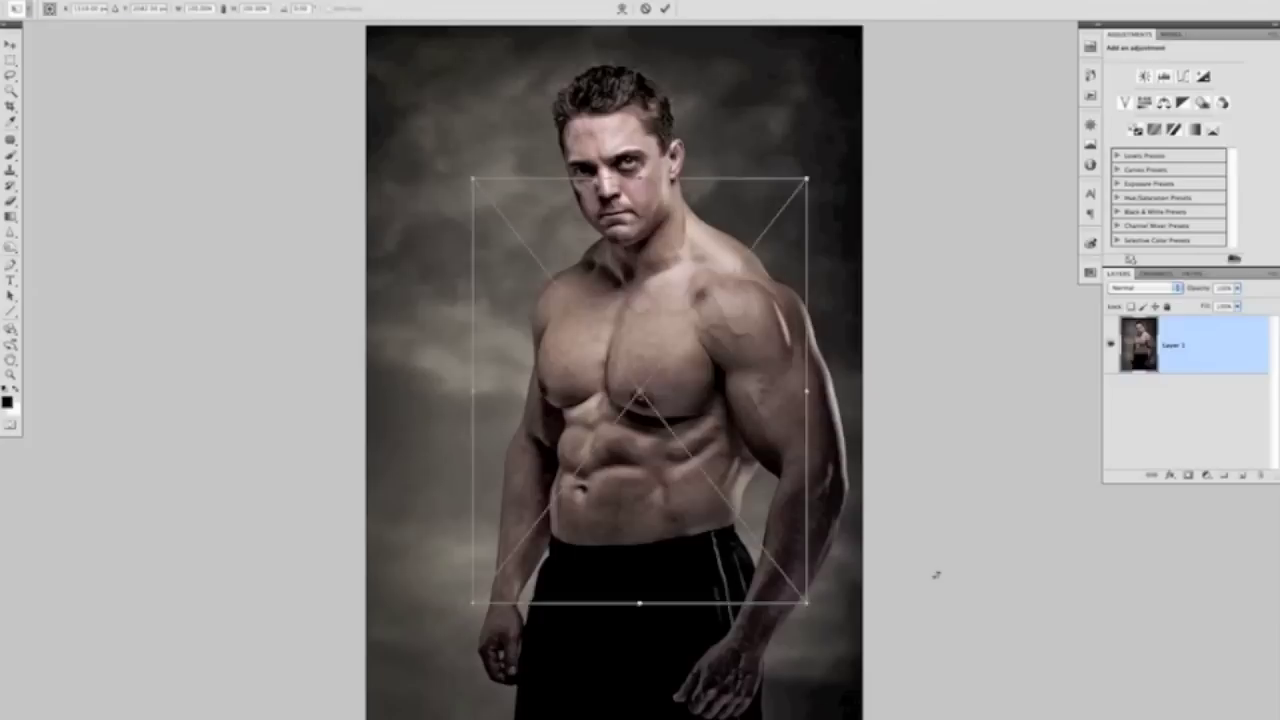
{"action": "key", "text": "Return"}
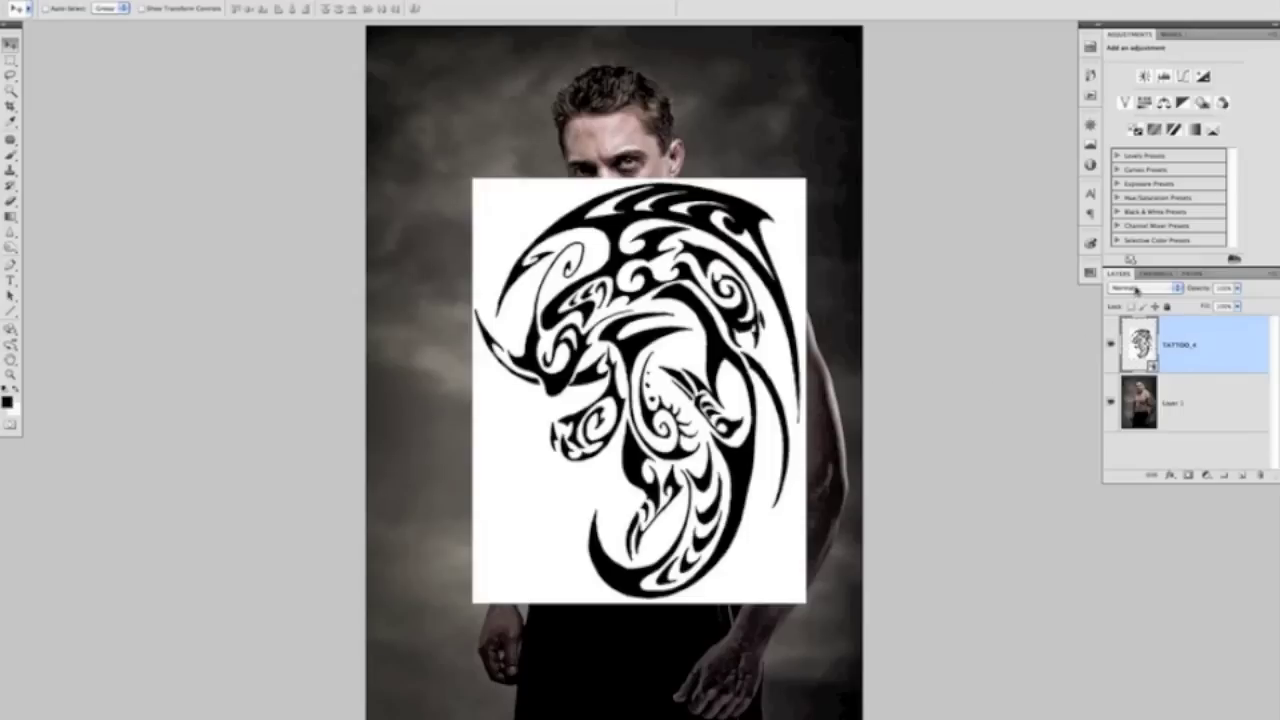
Step: Set the tattoo layer's blend mode to Multiply and reposition the artwork over the chest
{"action": "left_click", "coordinate": [1140, 288]}
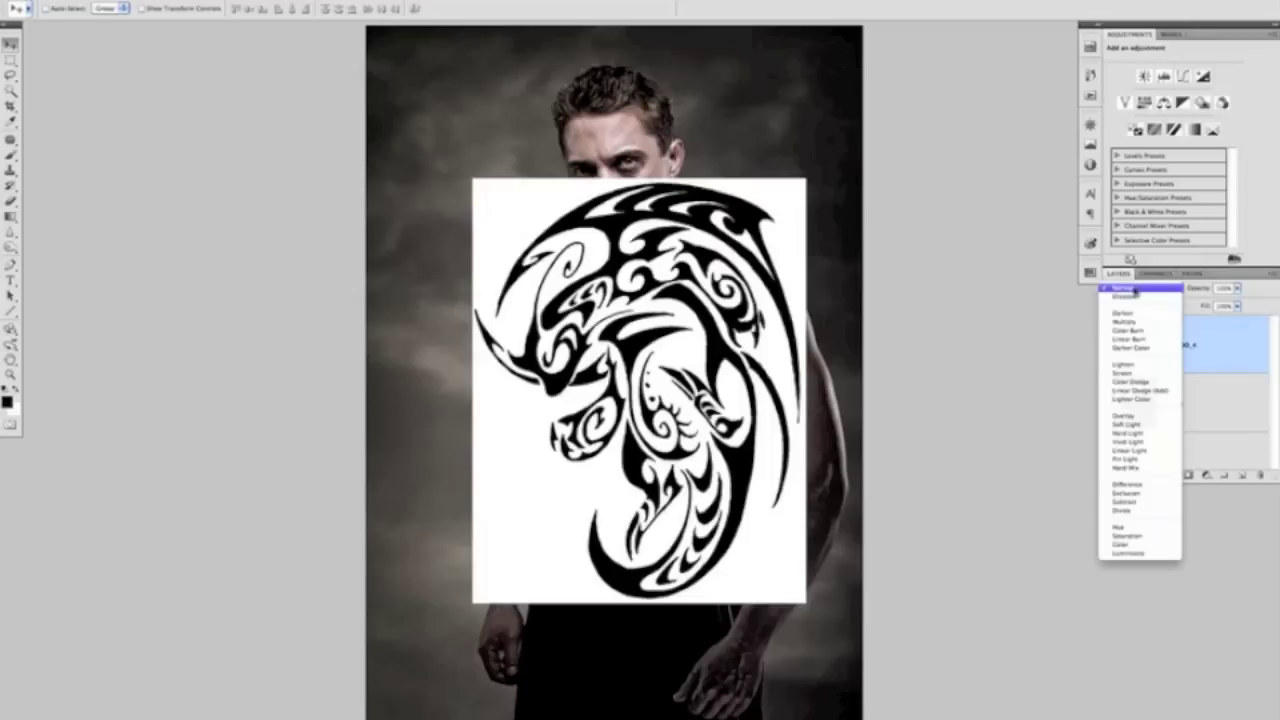
{"action": "left_click", "coordinate": [1138, 324]}
{"action": "left_click_drag", "start_coordinate": [676, 344], "coordinate": [612, 365]}
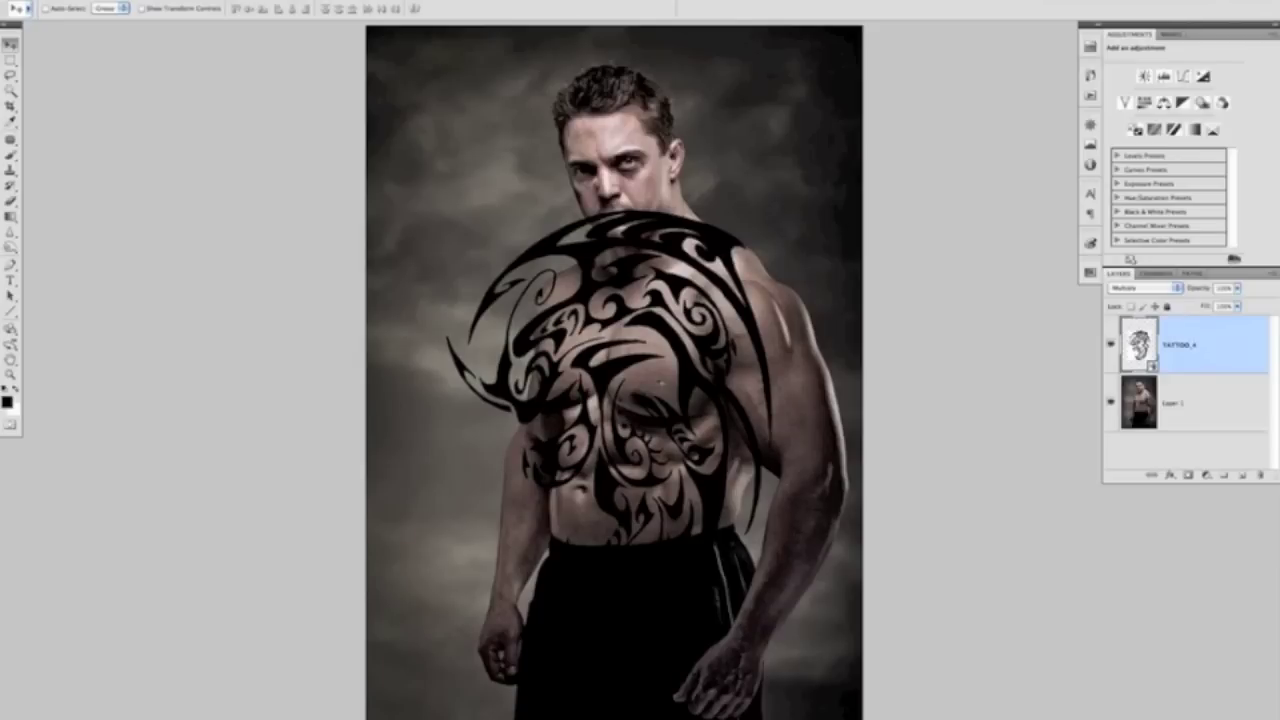
Step: Switch to the browser to view the YouTube tutorial on using blend modes, and return to Photoshop
{"action": "key", "text": "super+Tab"}
{"action": "key", "text": "super+Tab"}
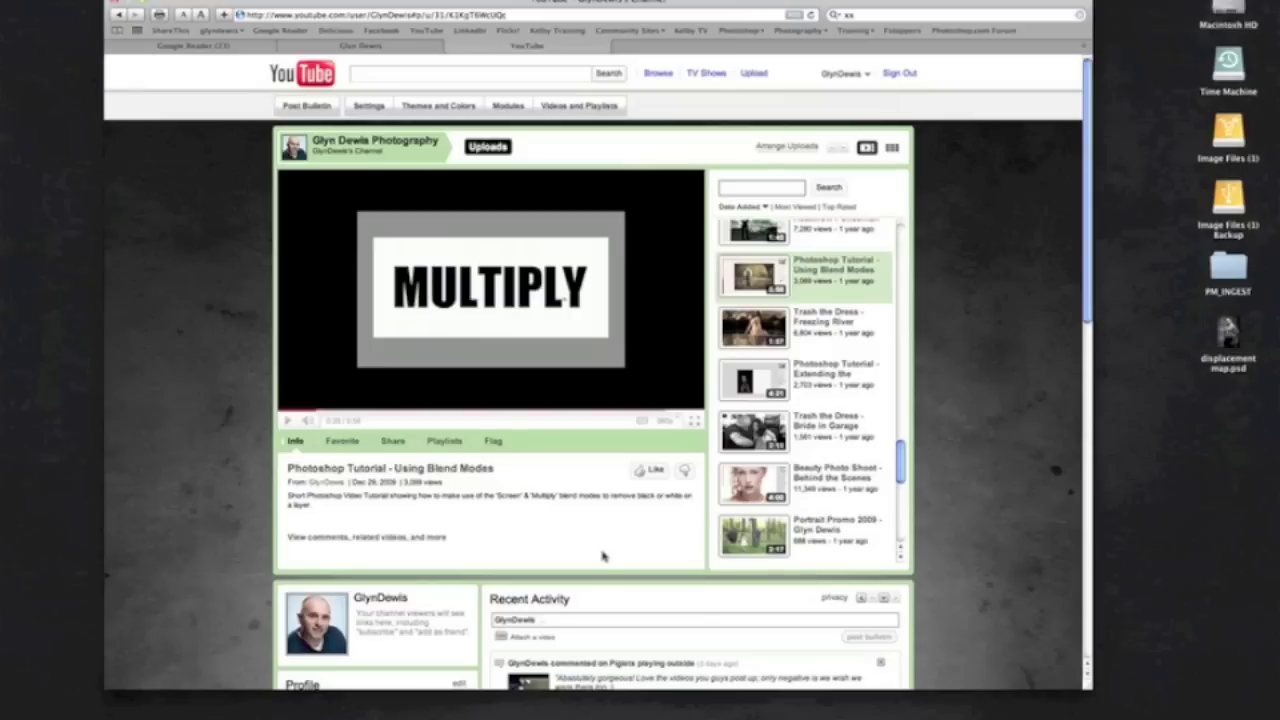
{"action": "key", "text": "super+Tab"}
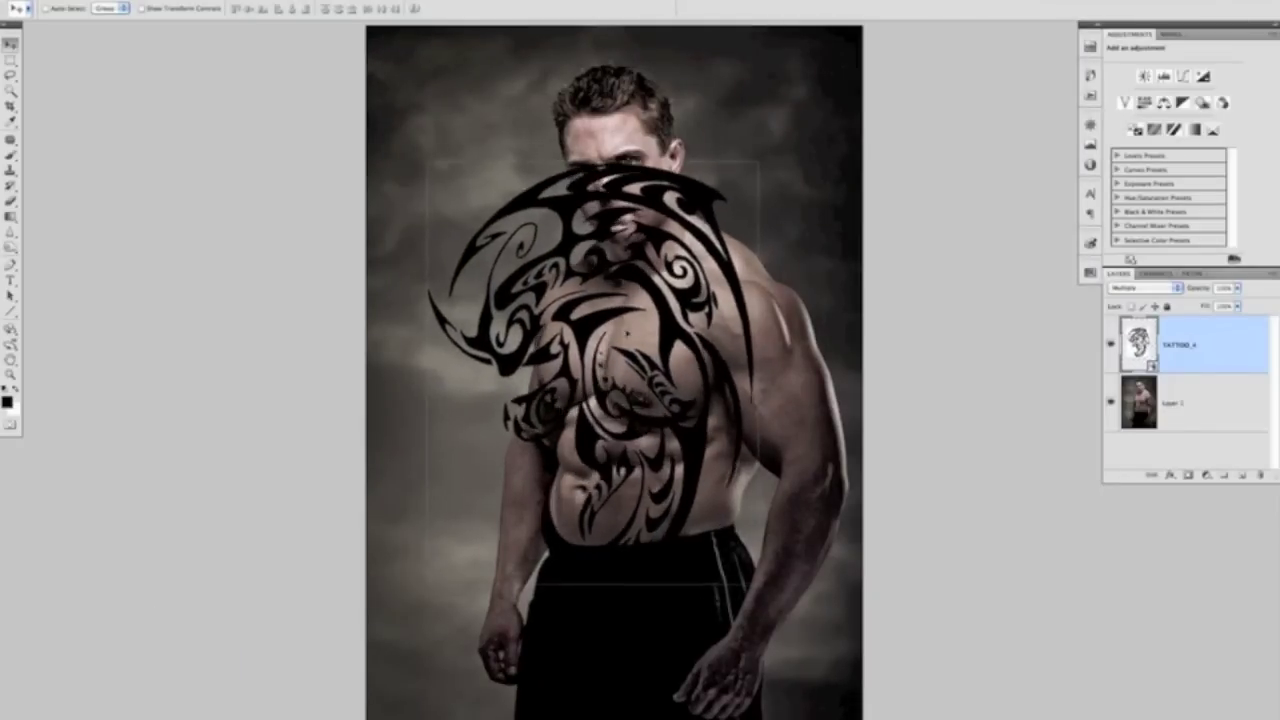
Step: Scale the tattoo down proportionally around its center to about 49% with Free Transform
{"action": "key", "text": "Return"}
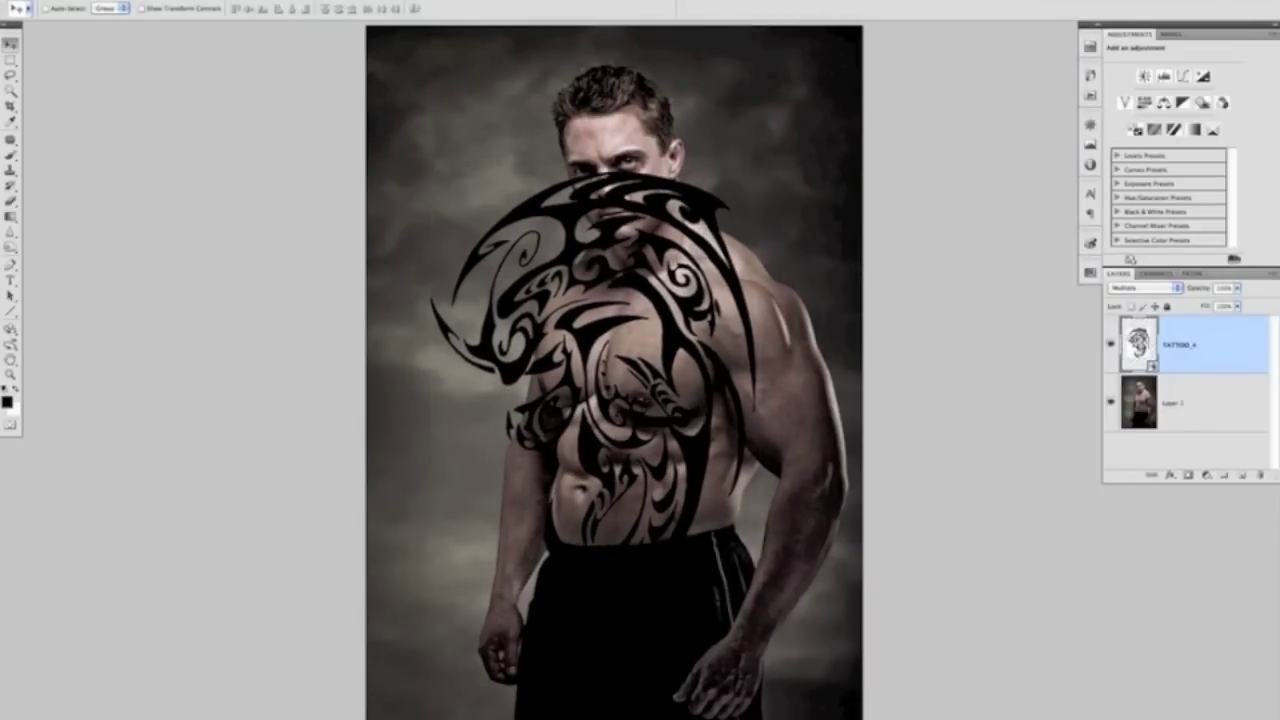
{"action": "left_click", "coordinate": [154, 6]}
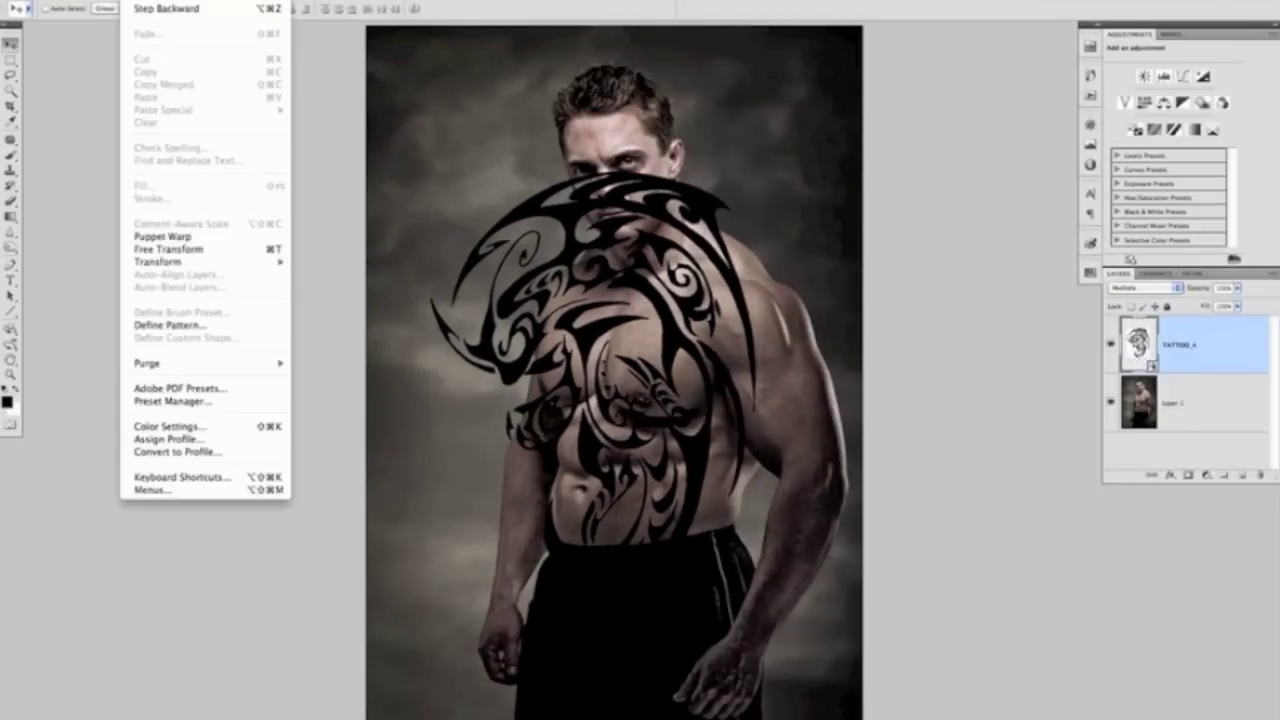
{"action": "left_click", "coordinate": [170, 249]}
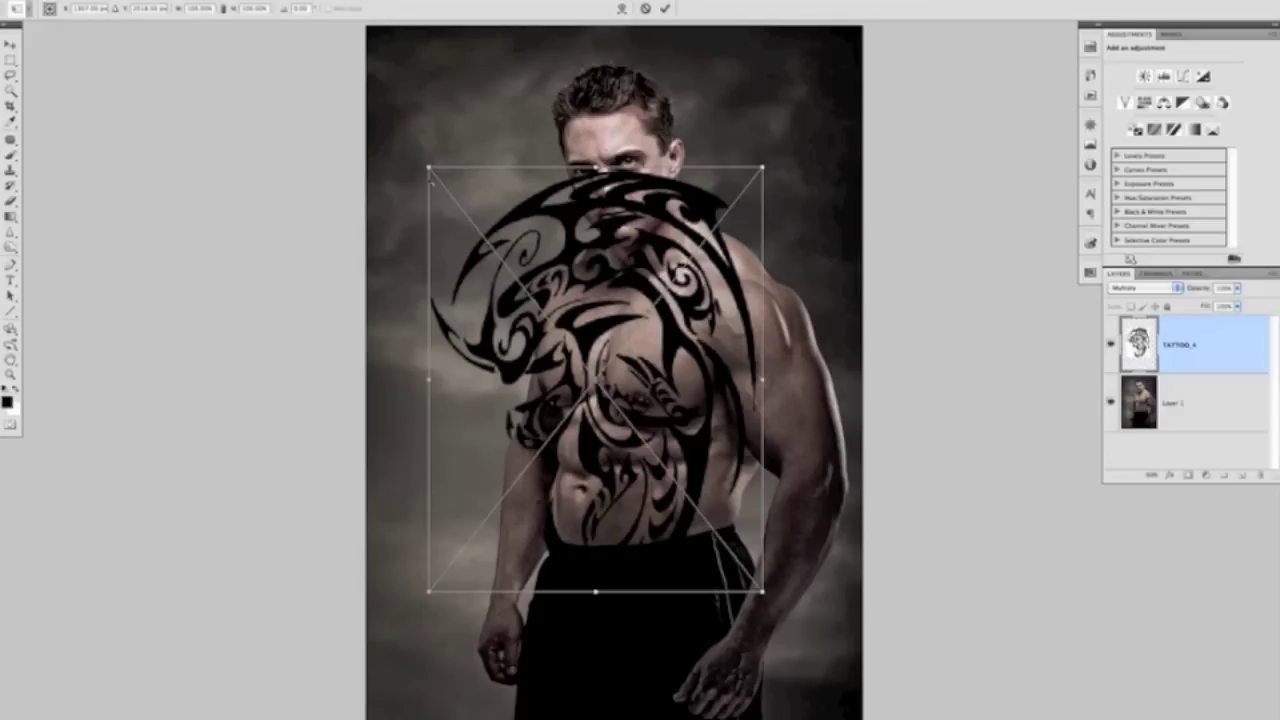
{"action": "left_click_drag", "start_coordinate": [429, 167], "coordinate": [513, 275]}
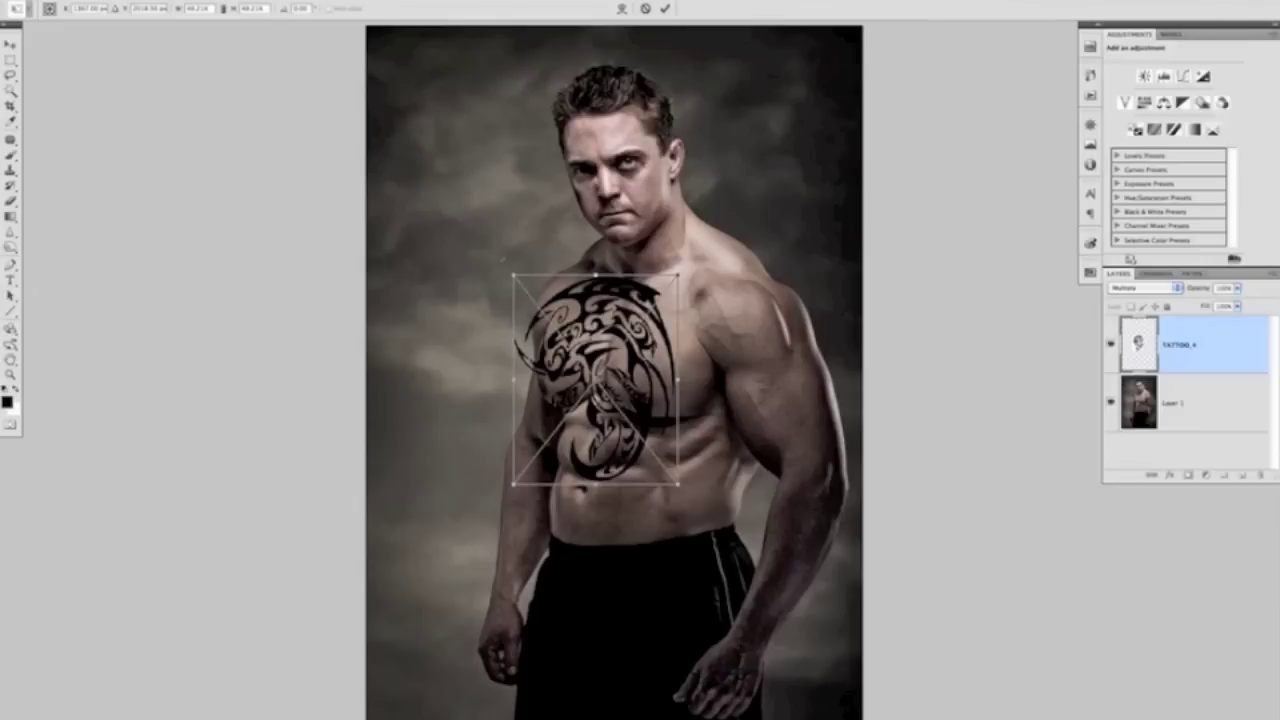
Step: Rotate the tattoo about 22° counterclockwise, fit it over the near shoulder and upper arm, and commit the transform
{"action": "left_click_drag", "start_coordinate": [503, 260], "coordinate": [490, 300]}
{"action": "left_click_drag", "start_coordinate": [612, 360], "coordinate": [748, 347]}
{"action": "left_click_drag", "start_coordinate": [616, 275], "coordinate": [612, 280]}
{"action": "left_click_drag", "start_coordinate": [708, 294], "coordinate": [706, 292]}
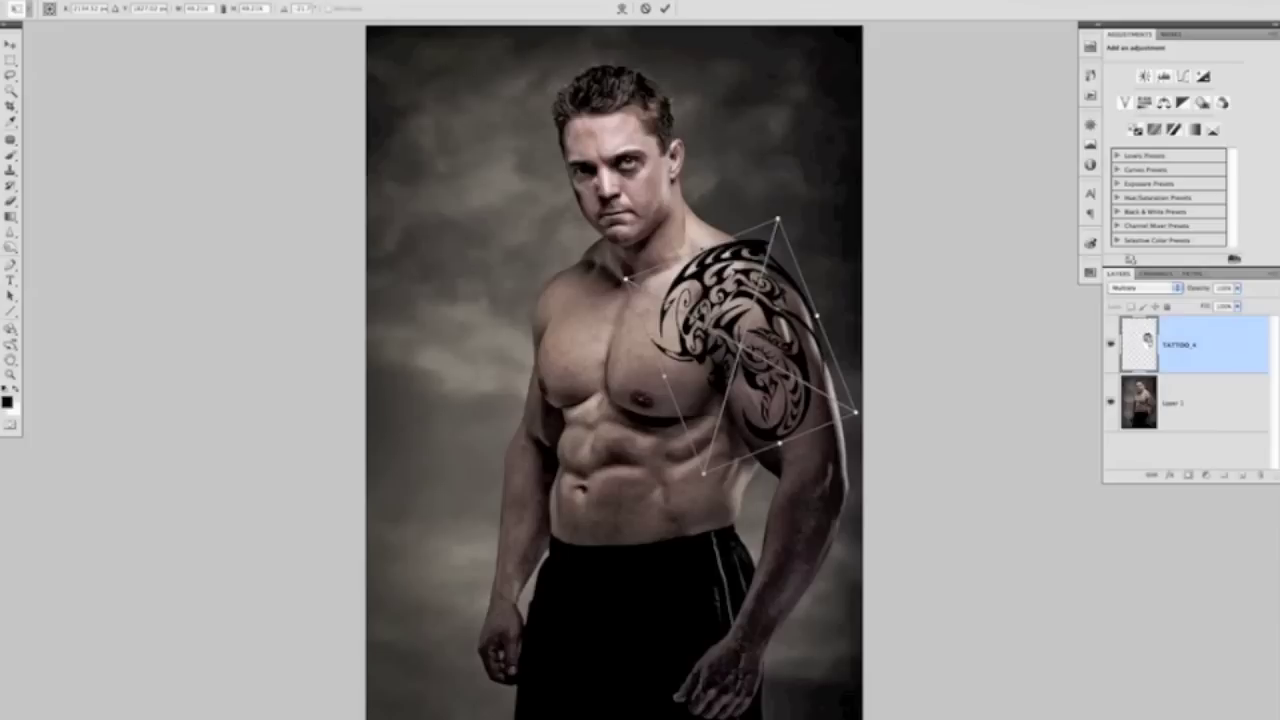
{"action": "key", "text": "Return"}
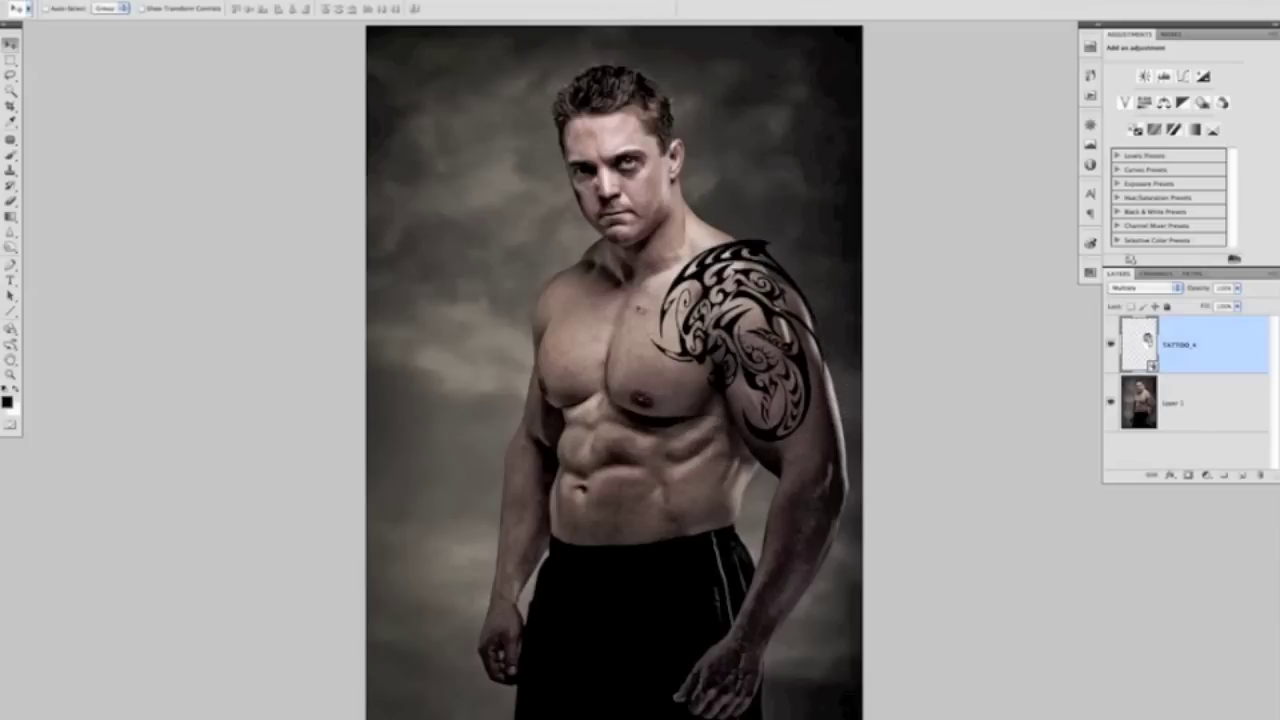
Step: Start the Displace filter on the tattoo layer with horizontal and vertical scale 5, Stretch To Fit and Repeat Edge Pixels
{"action": "scroll", "coordinate": [769, 327], "scroll_direction": "up", "scroll_amount": 3}
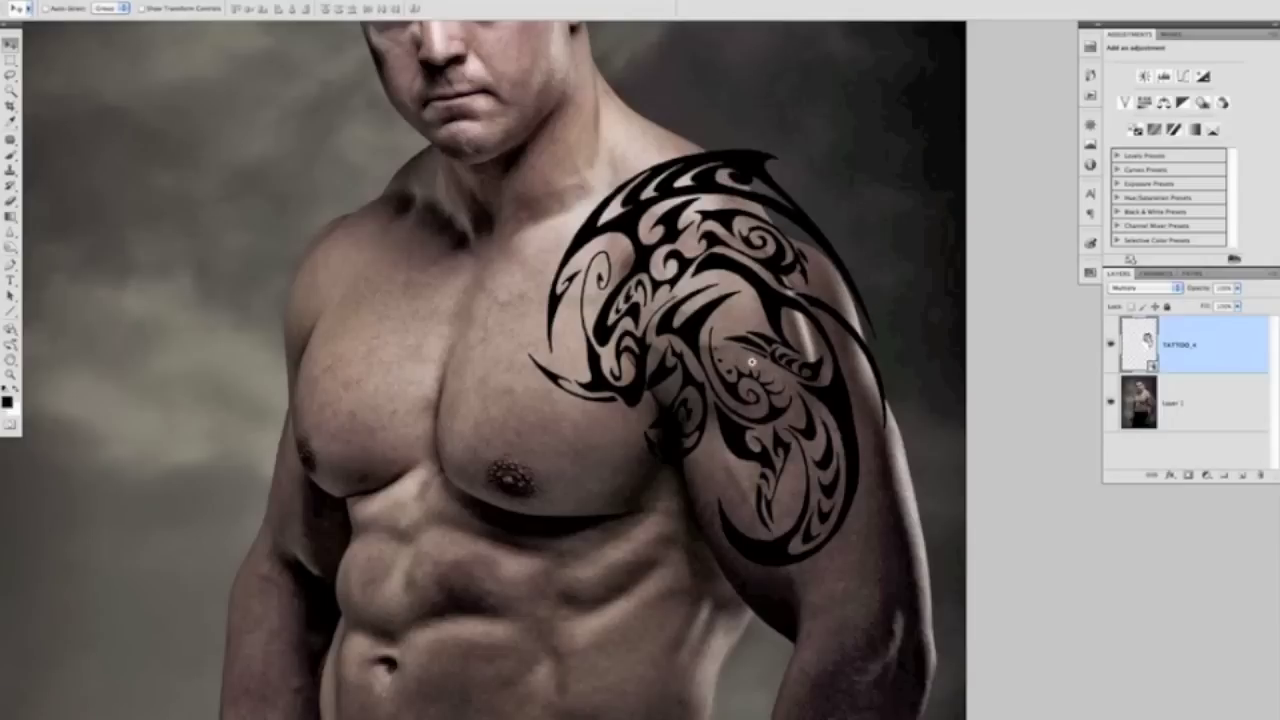
{"action": "scroll", "coordinate": [752, 360], "scroll_direction": "down", "scroll_amount": 3}
{"action": "scroll", "coordinate": [752, 360], "scroll_direction": "up", "scroll_amount": 2}
{"action": "scroll", "coordinate": [740, 365], "scroll_direction": "down", "scroll_amount": 1}
{"action": "left_click_drag", "start_coordinate": [711, 435], "coordinate": [727, 394]}
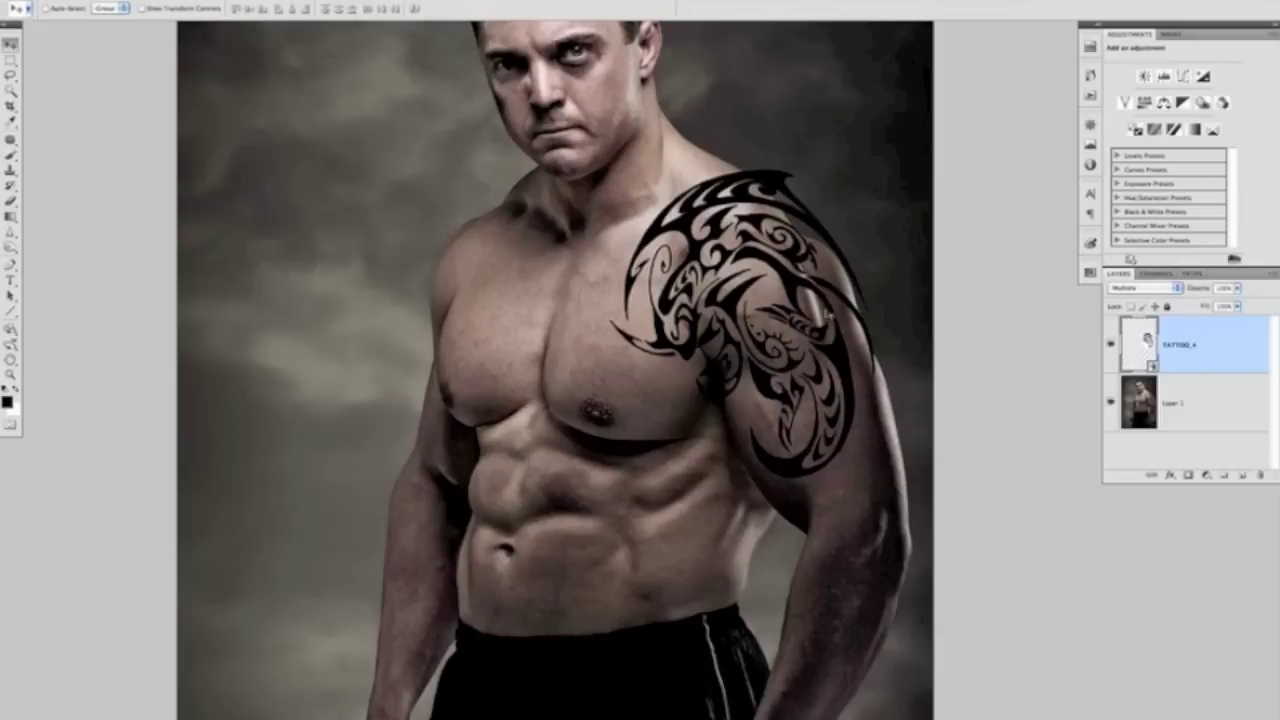
{"action": "left_click", "coordinate": [287, 2]}
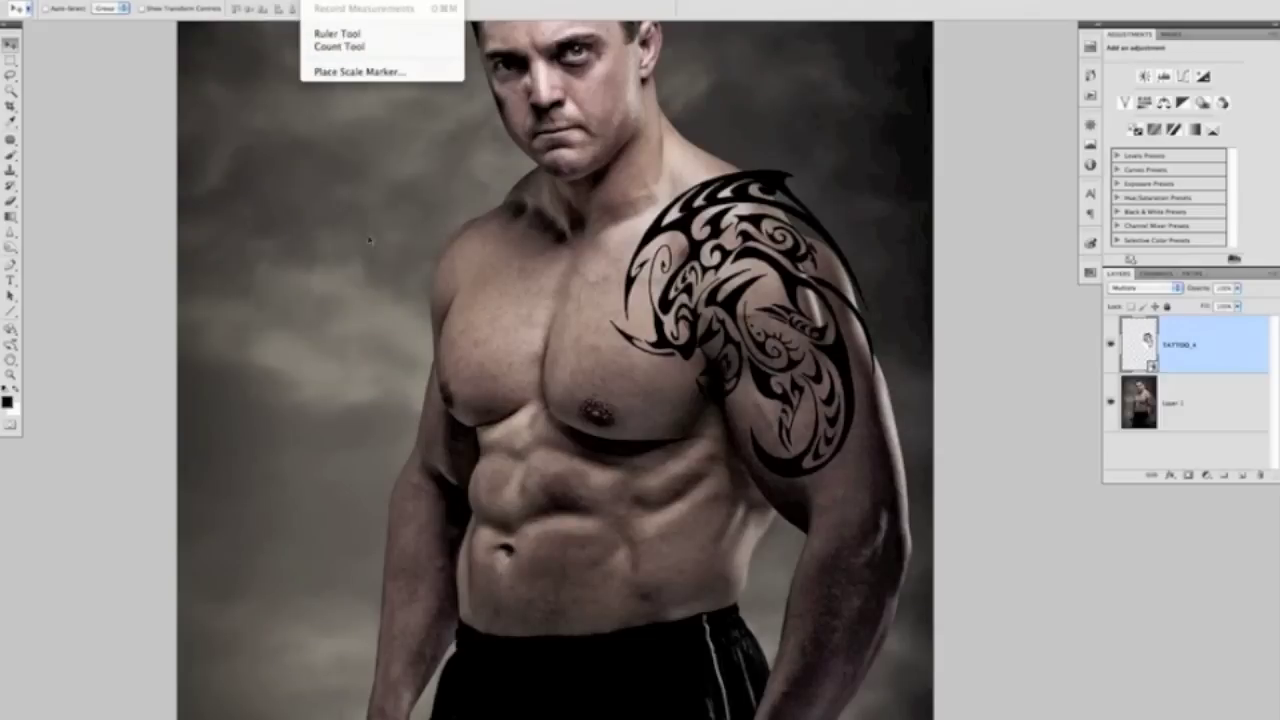
{"action": "mouse_move", "coordinate": [322, 140]}
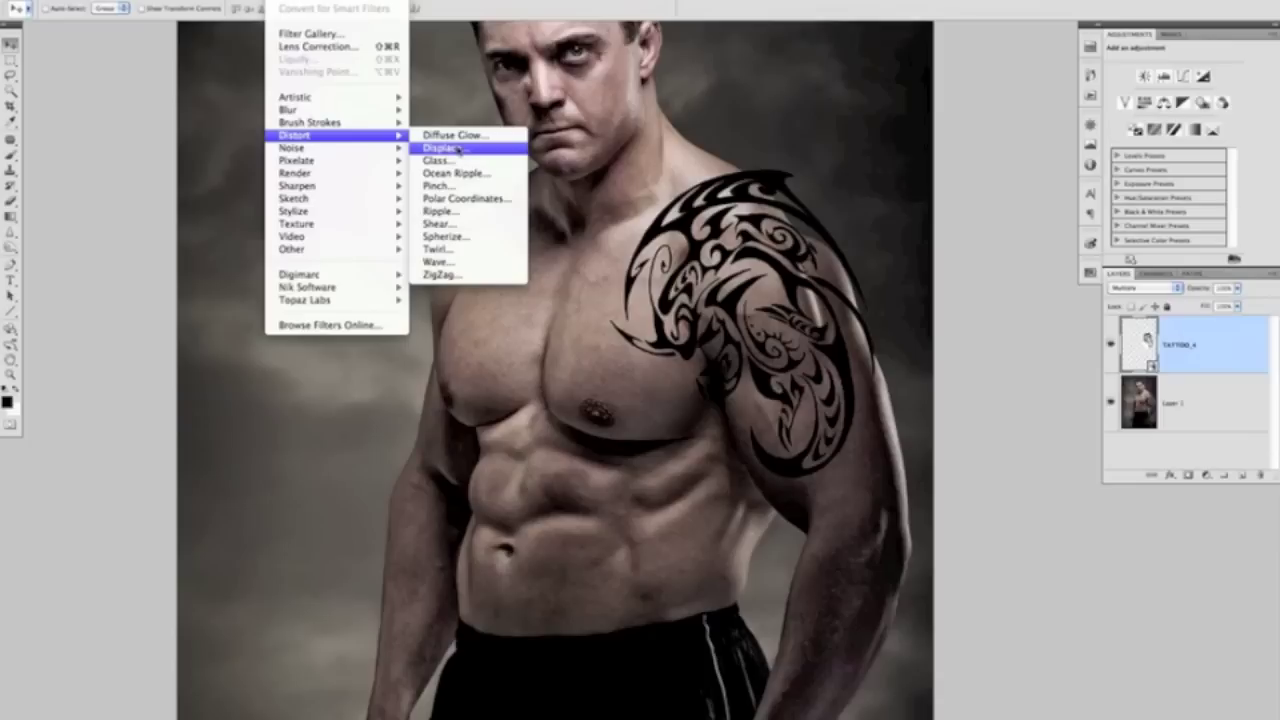
{"action": "left_click", "coordinate": [461, 153]}
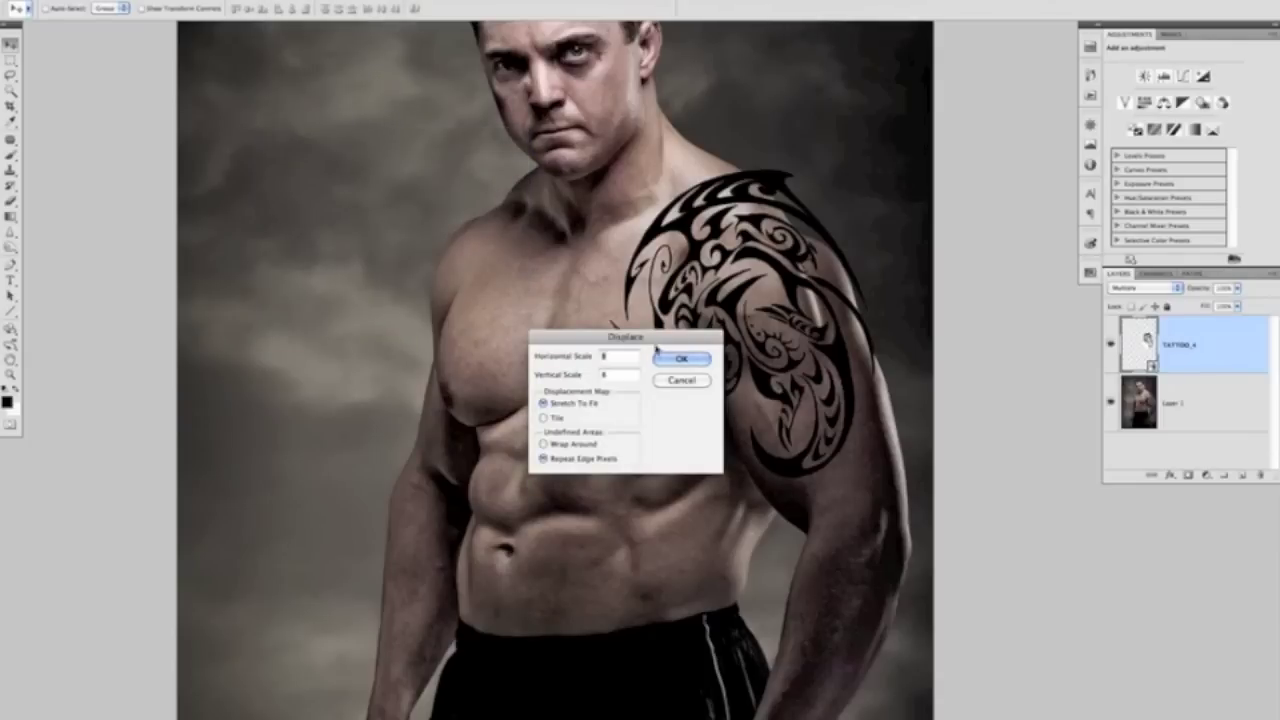
{"action": "left_click_drag", "start_coordinate": [637, 336], "coordinate": [725, 330]}
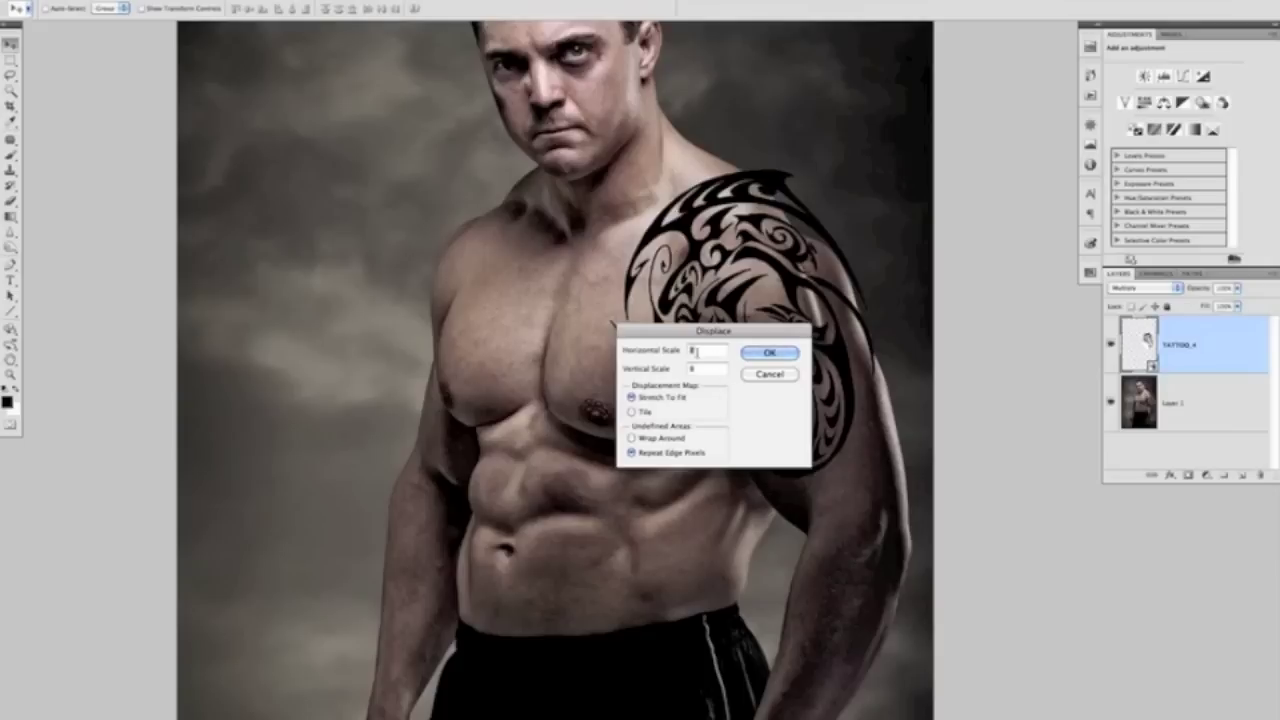
{"action": "type", "text": "5"}
{"action": "double_click", "coordinate": [696, 368]}
{"action": "key", "text": "BackSpace"}
{"action": "type", "text": "5"}
{"action": "left_click", "coordinate": [750, 354]}
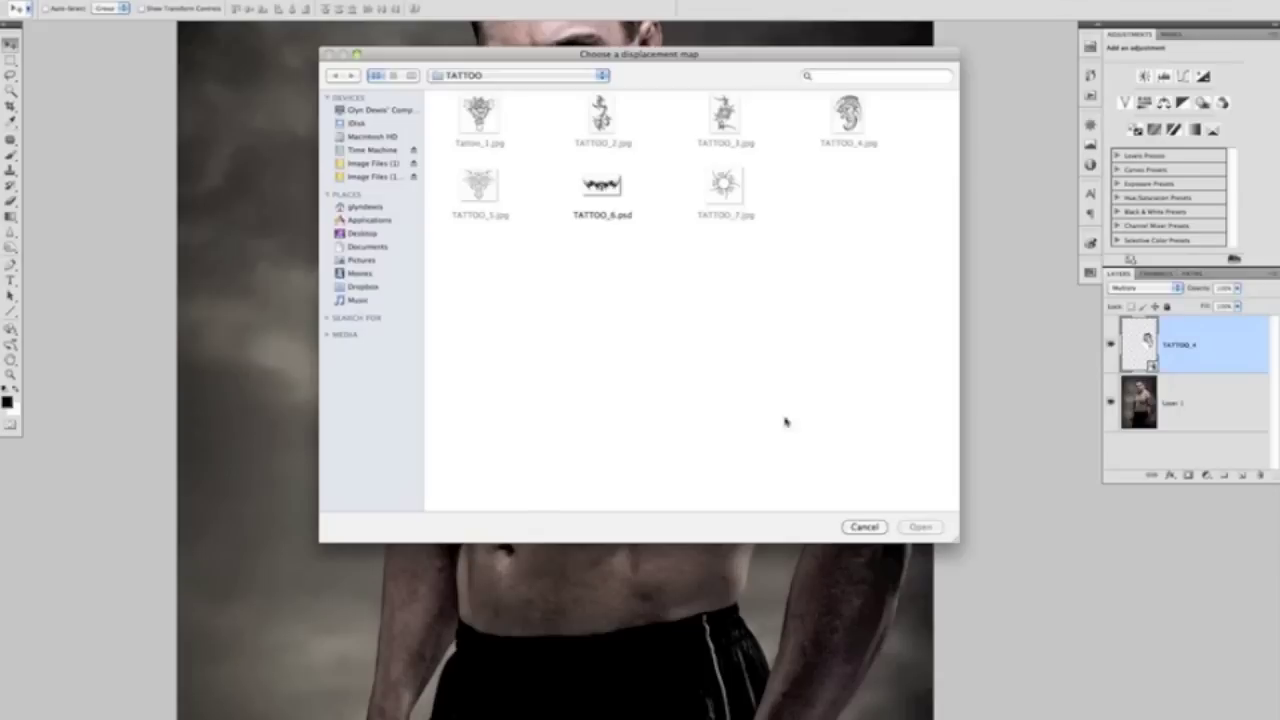
Step: Load displacement map.psd from the Desktop as the displacement map for the tattoo
{"action": "left_click_drag", "start_coordinate": [630, 53], "coordinate": [658, 98]}
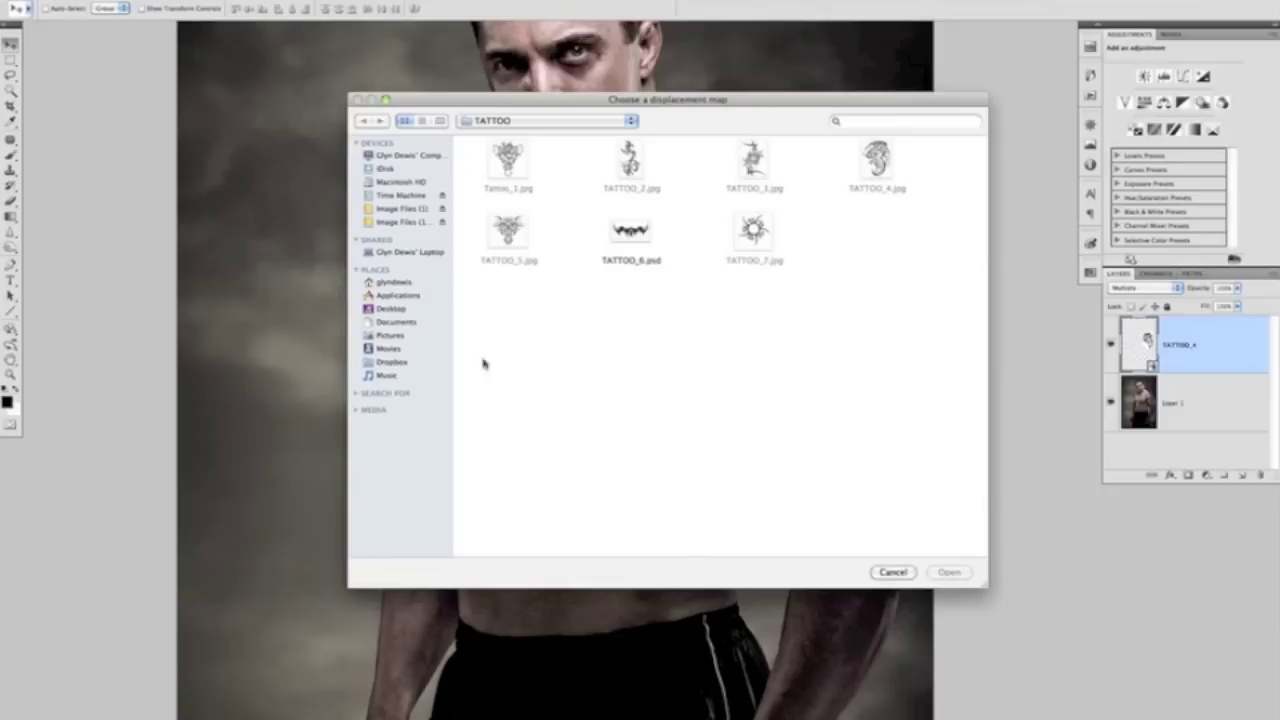
{"action": "left_click", "coordinate": [392, 309]}
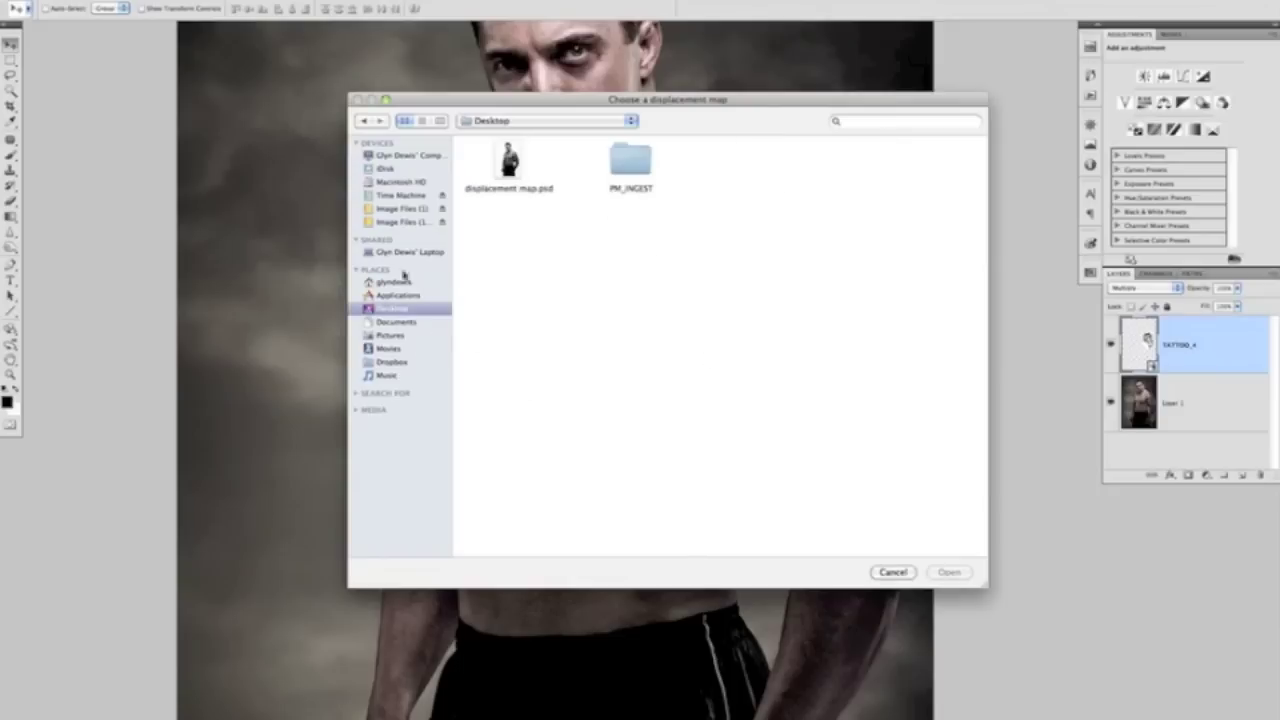
{"action": "left_click", "coordinate": [512, 160]}
{"action": "left_click", "coordinate": [947, 574]}
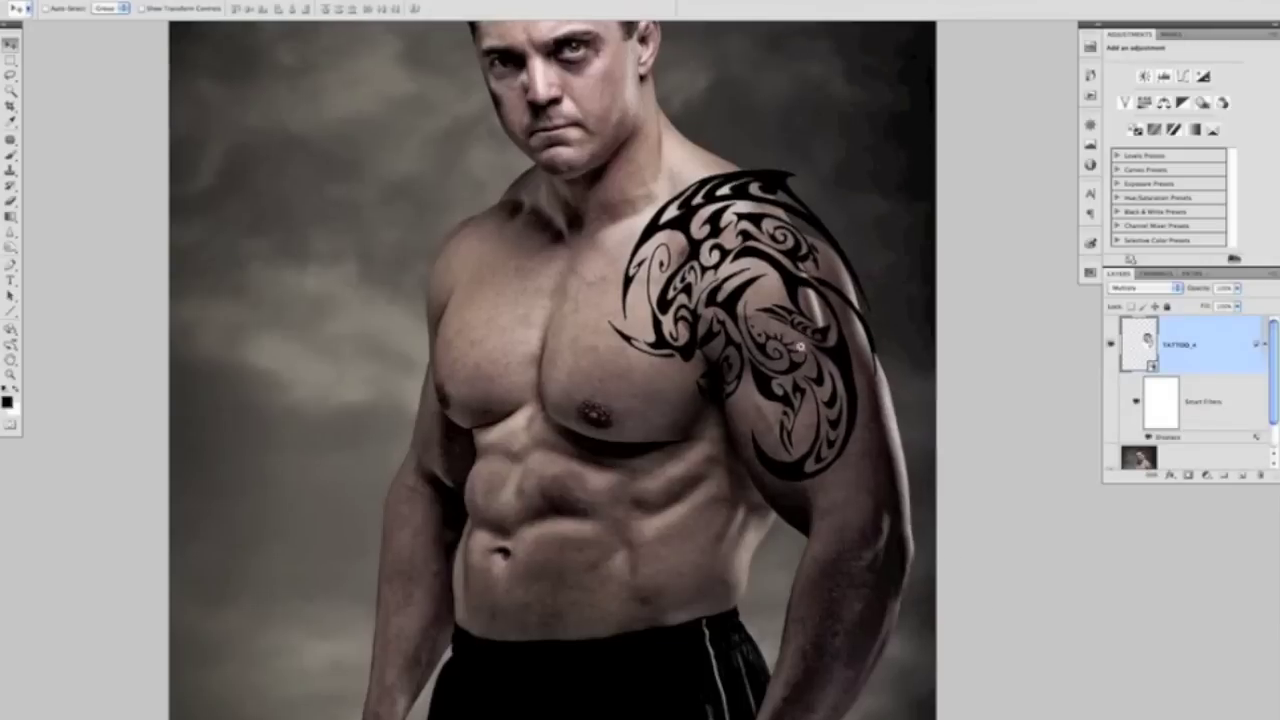
Step: Examine the shoulder tattoo close up, comparing it with and without the displacement by undoing and redoing the filter
{"action": "scroll", "coordinate": [771, 366], "scroll_direction": "up", "scroll_amount": 3}
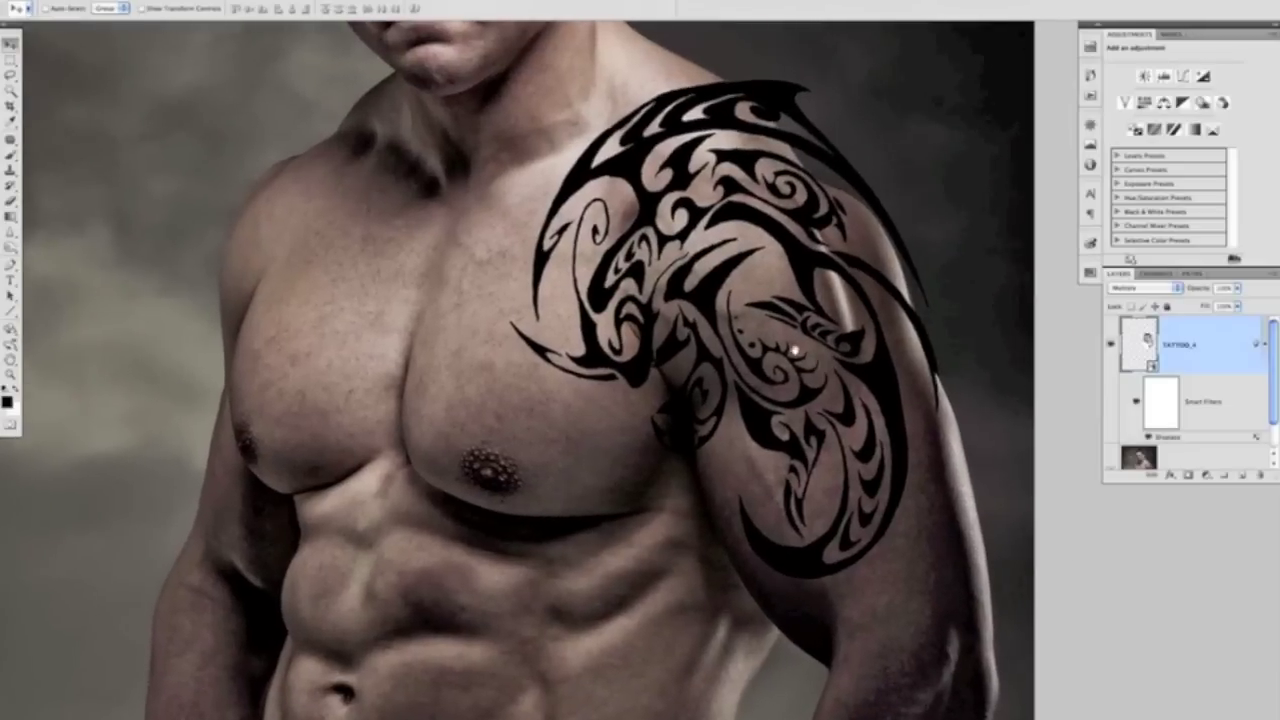
{"action": "left_click_drag", "start_coordinate": [795, 350], "coordinate": [799, 392]}
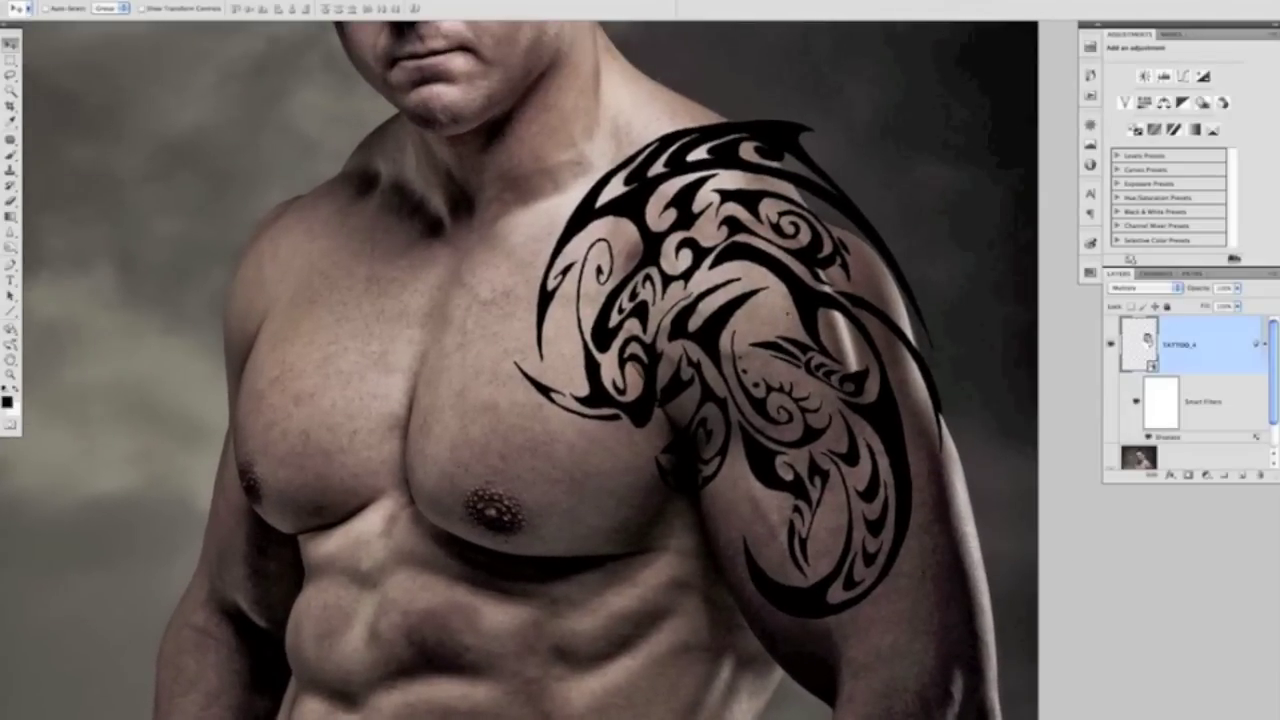
{"action": "key", "text": "super+z"}
{"action": "key", "text": "ctrl+z"}
{"action": "key", "text": "ctrl+z"}
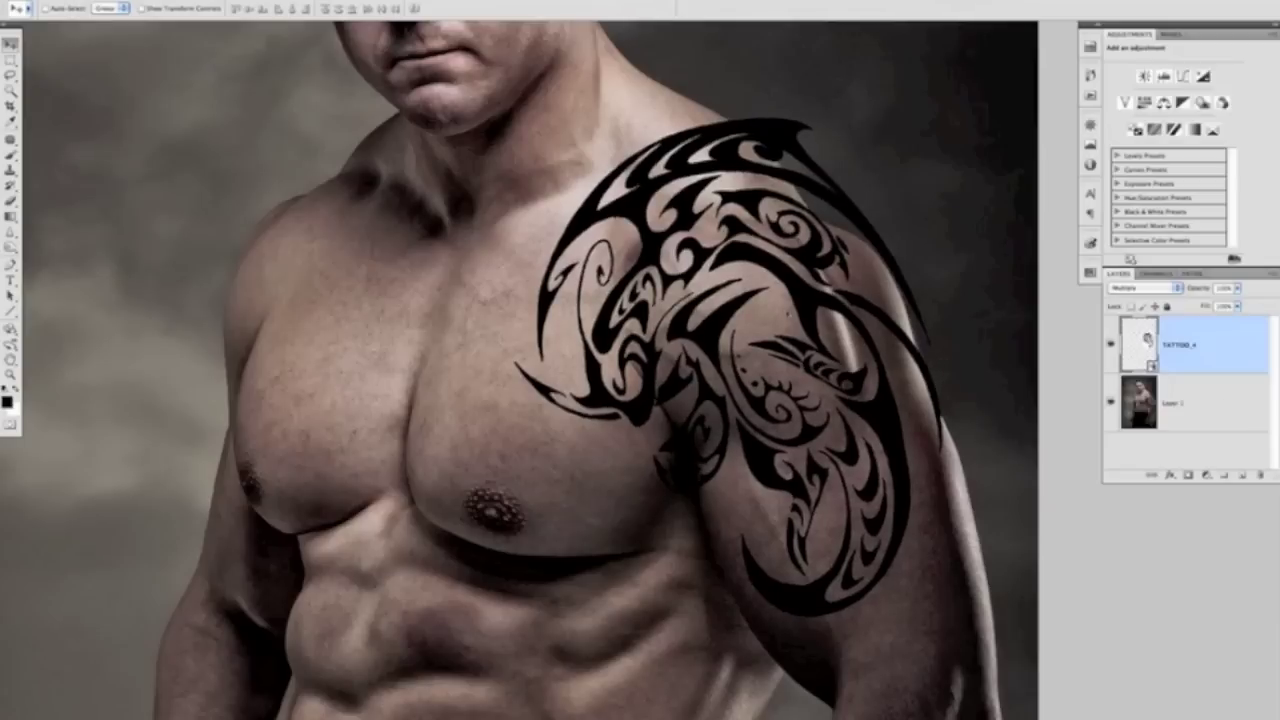
{"action": "key", "text": "ctrl+z"}
{"action": "key", "text": "ctrl+z"}
{"action": "key", "text": "ctrl+z"}
{"action": "scroll", "coordinate": [860, 340], "scroll_direction": "up", "scroll_amount": 1}
{"action": "scroll", "coordinate": [880, 370], "scroll_direction": "up", "scroll_amount": 1}
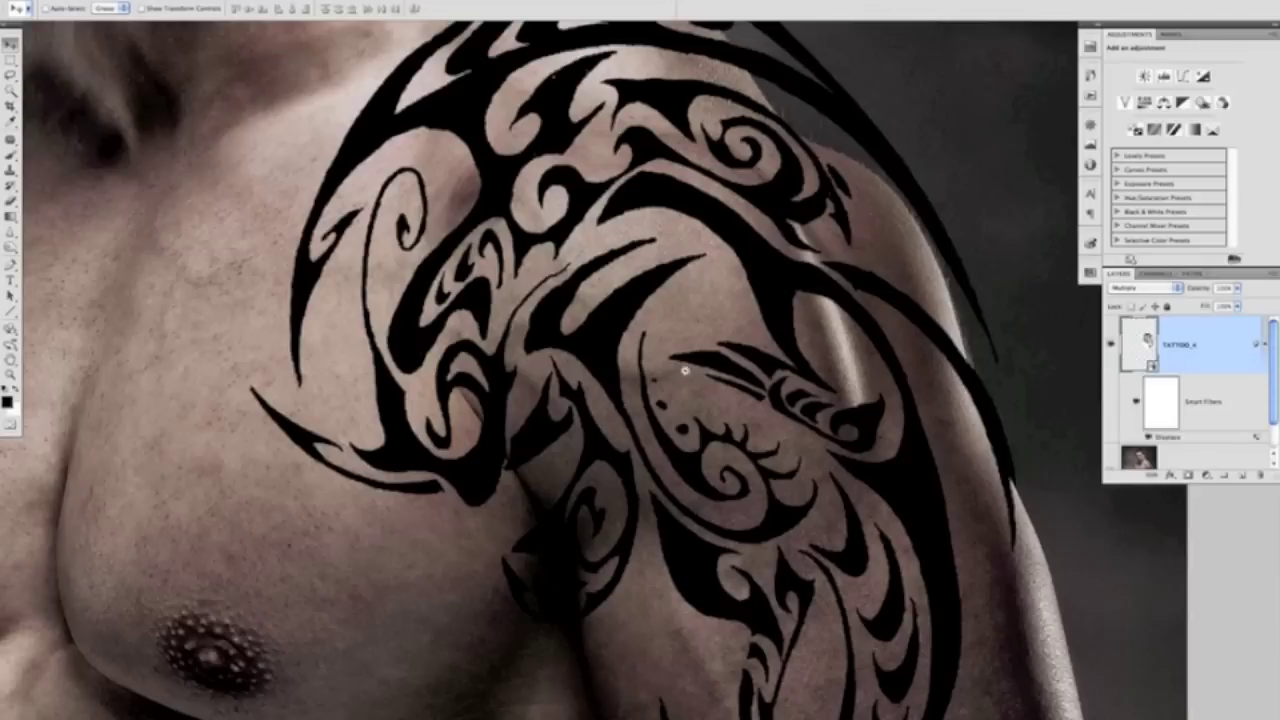
{"action": "scroll", "coordinate": [685, 370], "scroll_direction": "down", "scroll_amount": 5}
{"action": "scroll", "coordinate": [685, 375], "scroll_direction": "up", "scroll_amount": 1}
{"action": "scroll", "coordinate": [685, 390], "scroll_direction": "down", "scroll_amount": 2}
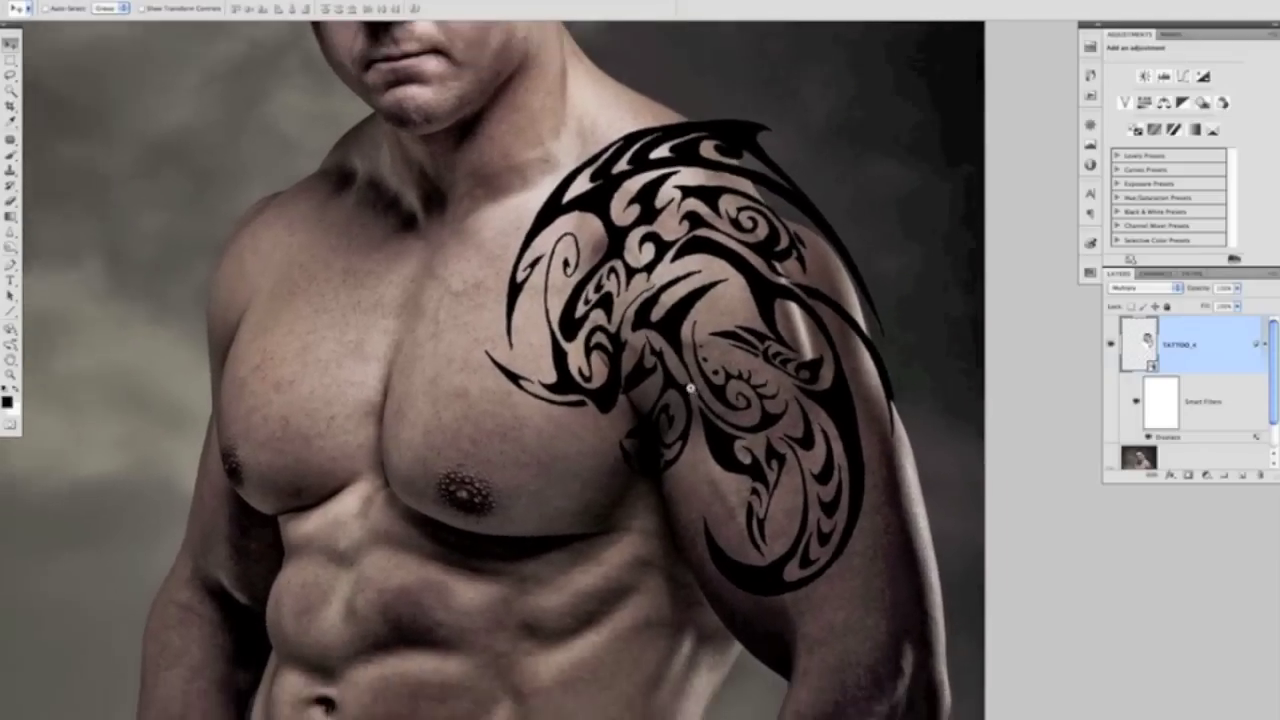
{"action": "scroll", "coordinate": [690, 388], "scroll_direction": "up", "scroll_amount": 1}
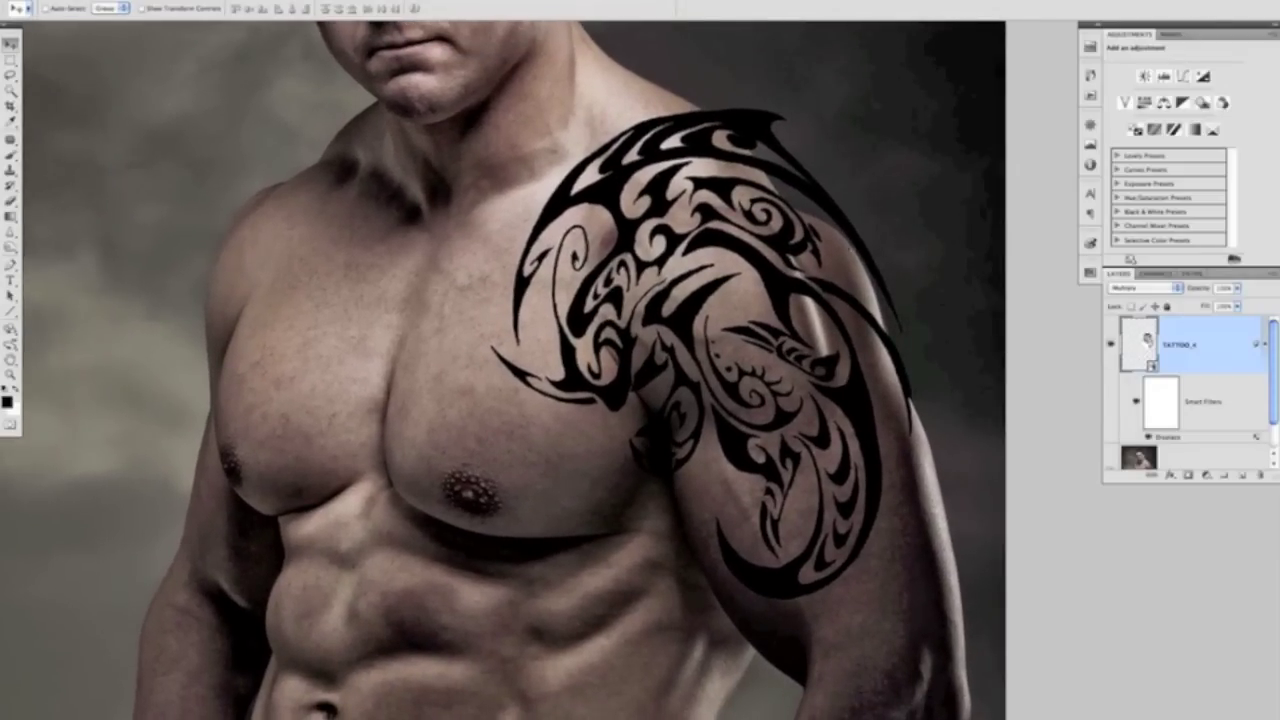
Step: Set the Displace smart filter's horizontal and vertical scale to 8 and reload displacement map.psd from the Desktop
{"action": "double_click", "coordinate": [1168, 437]}
{"action": "left_click_drag", "start_coordinate": [705, 328], "coordinate": [788, 336]}
{"action": "type", "text": "8"}
{"action": "left_click_drag", "start_coordinate": [790, 369], "coordinate": [755, 367]}
{"action": "type", "text": "8"}
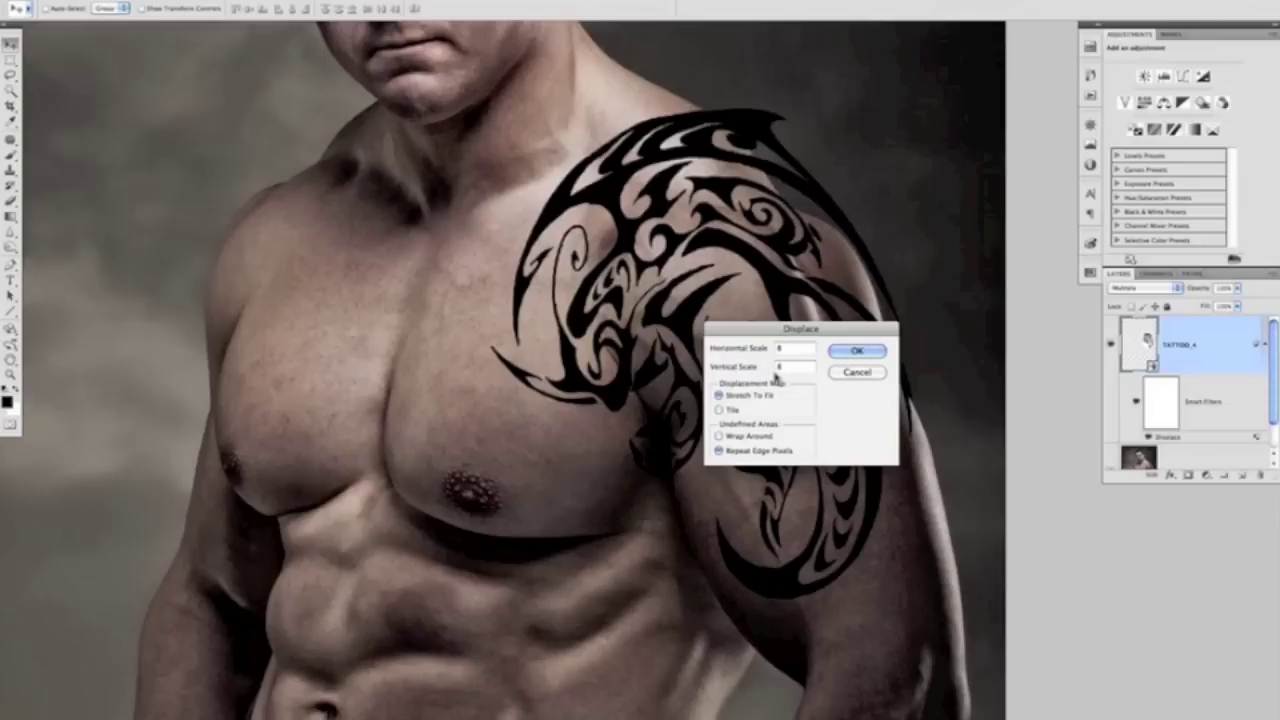
{"action": "left_click", "coordinate": [855, 351]}
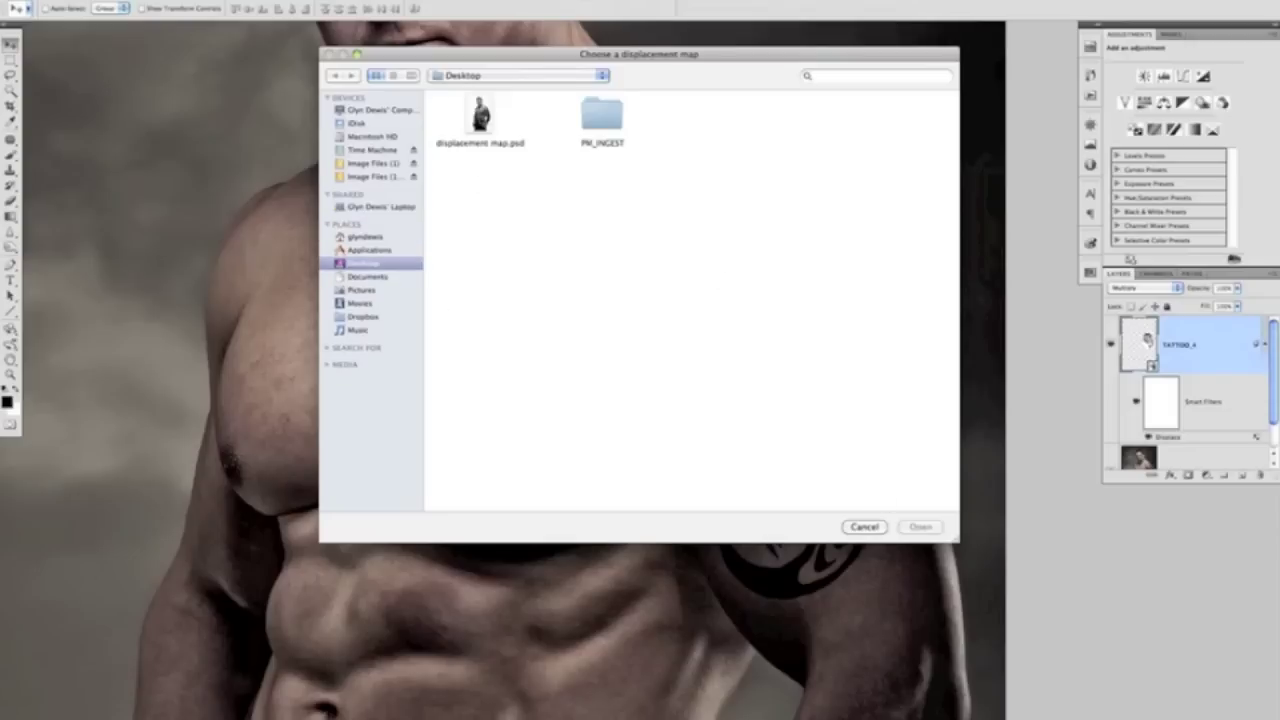
{"action": "left_click", "coordinate": [481, 113]}
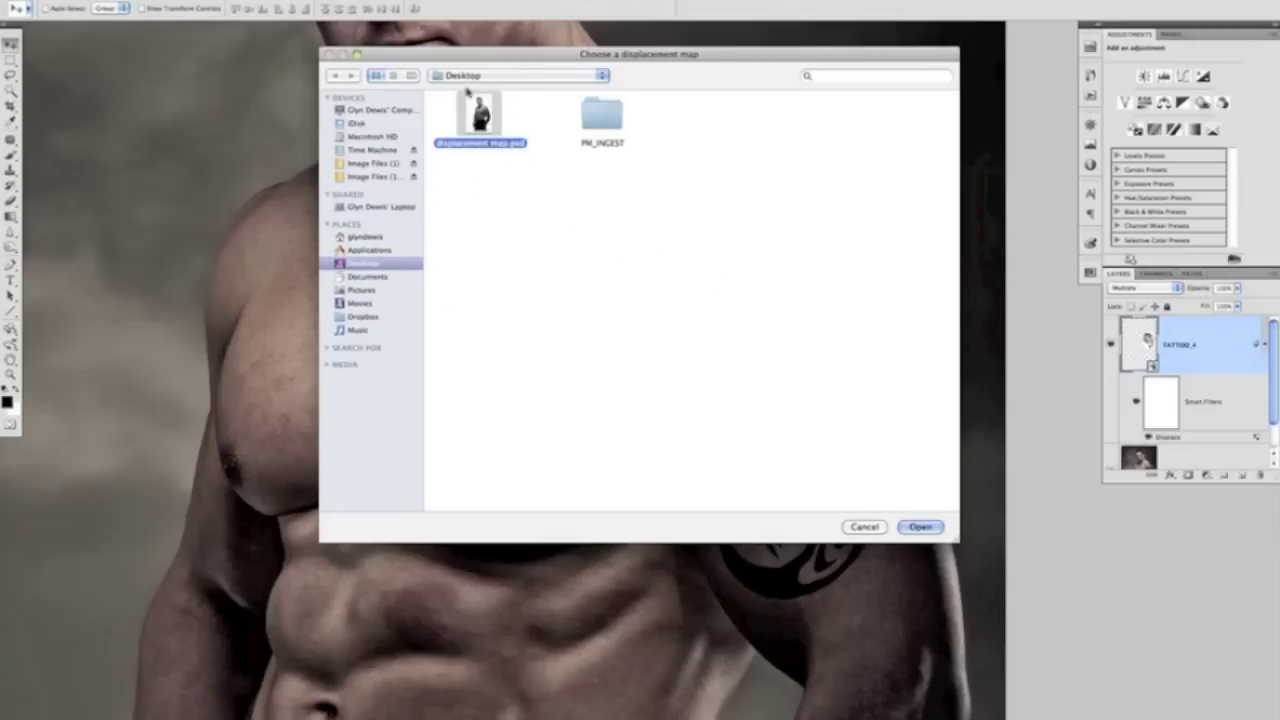
{"action": "left_click", "coordinate": [920, 527]}
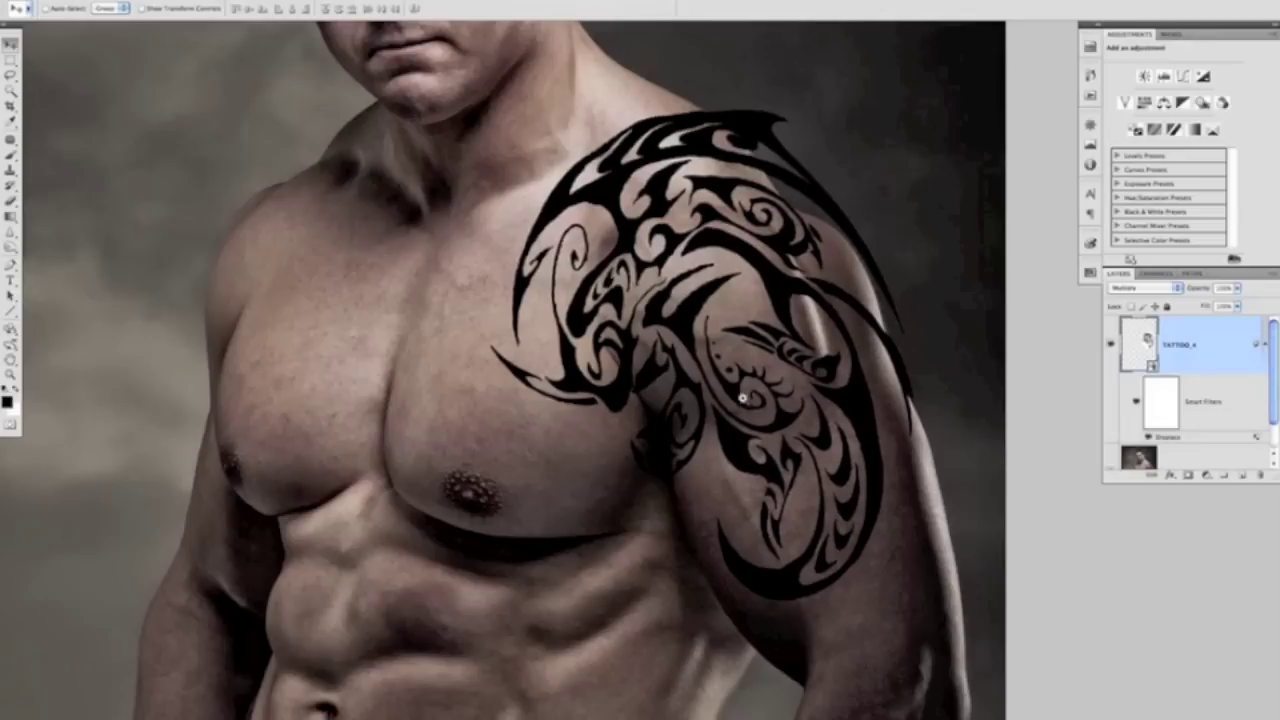
Step: Collapse the smart filter list and set the tattoo layer's opacity to 60%
{"action": "scroll", "coordinate": [744, 400], "scroll_direction": "down", "scroll_amount": 3}
{"action": "scroll", "coordinate": [744, 400], "scroll_direction": "up", "scroll_amount": 2}
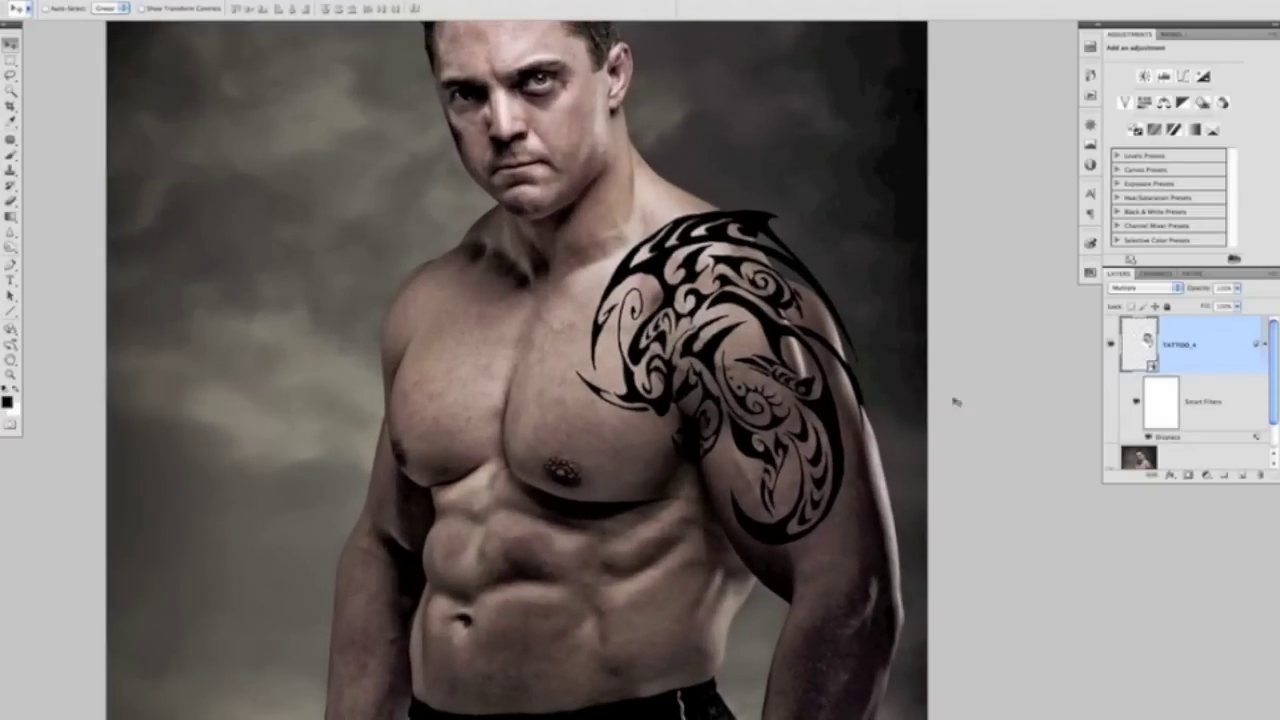
{"action": "left_click", "coordinate": [1264, 346]}
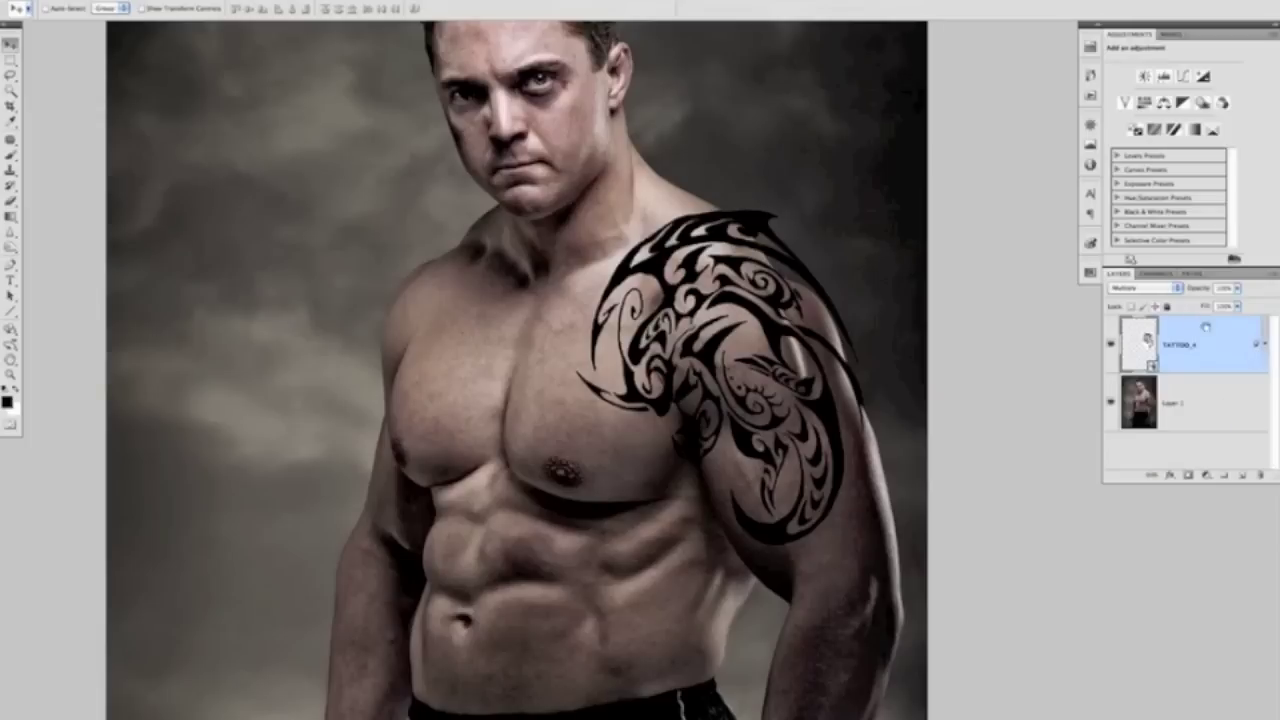
{"action": "key", "text": "6"}
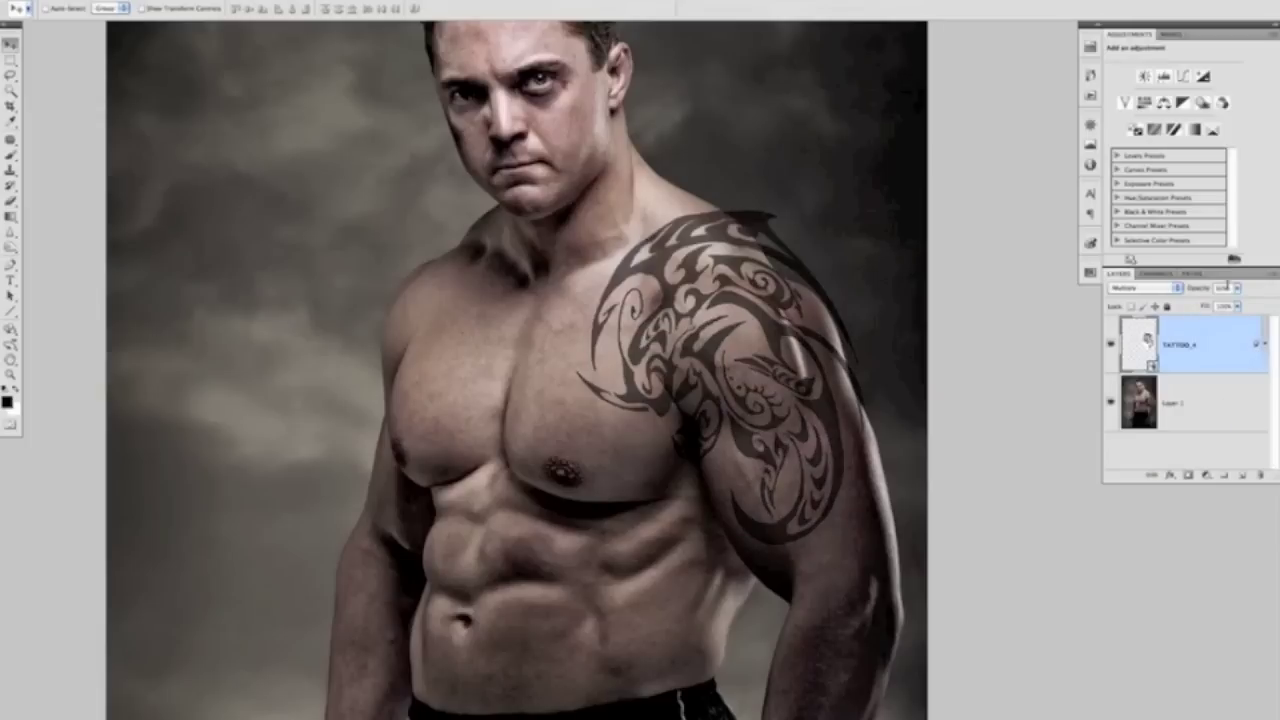
Step: Add a layer mask to the tattoo layer after checking the tattoo where it spills past the shoulder
{"action": "scroll", "coordinate": [738, 424], "scroll_direction": "down", "scroll_amount": 3}
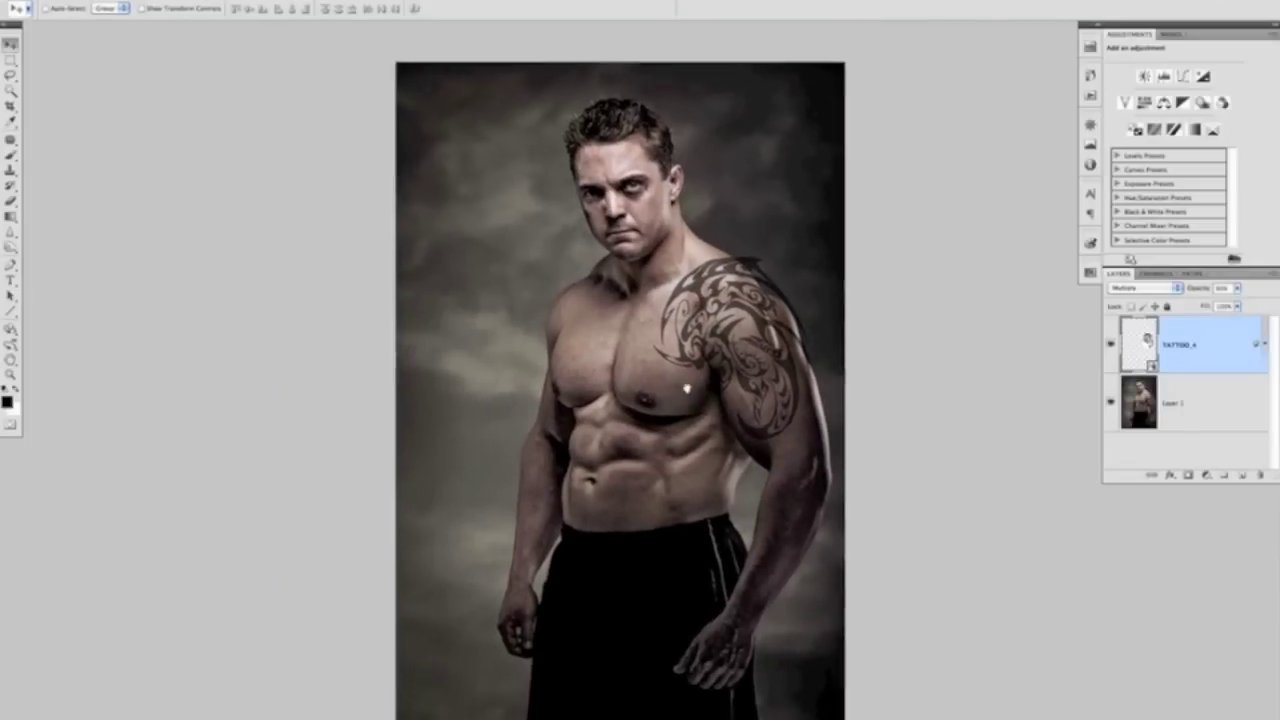
{"action": "left_click_drag", "start_coordinate": [727, 405], "coordinate": [774, 423]}
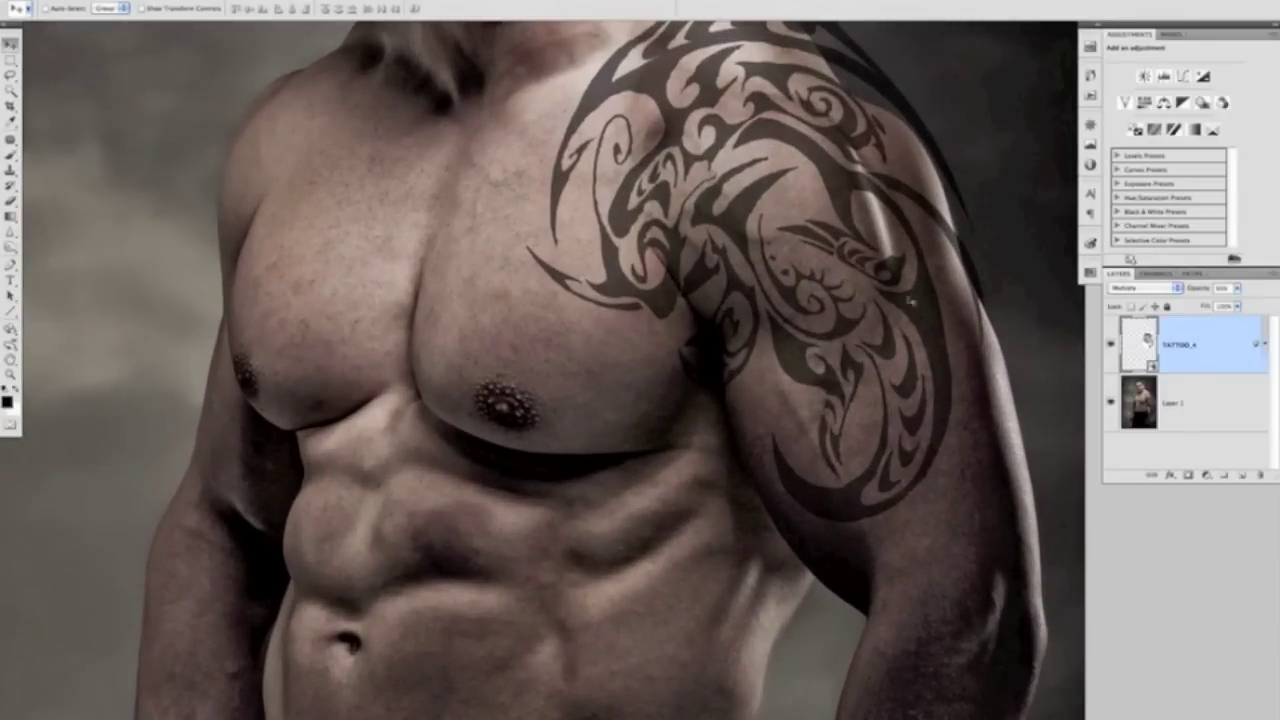
{"action": "left_click_drag", "start_coordinate": [822, 262], "coordinate": [793, 308]}
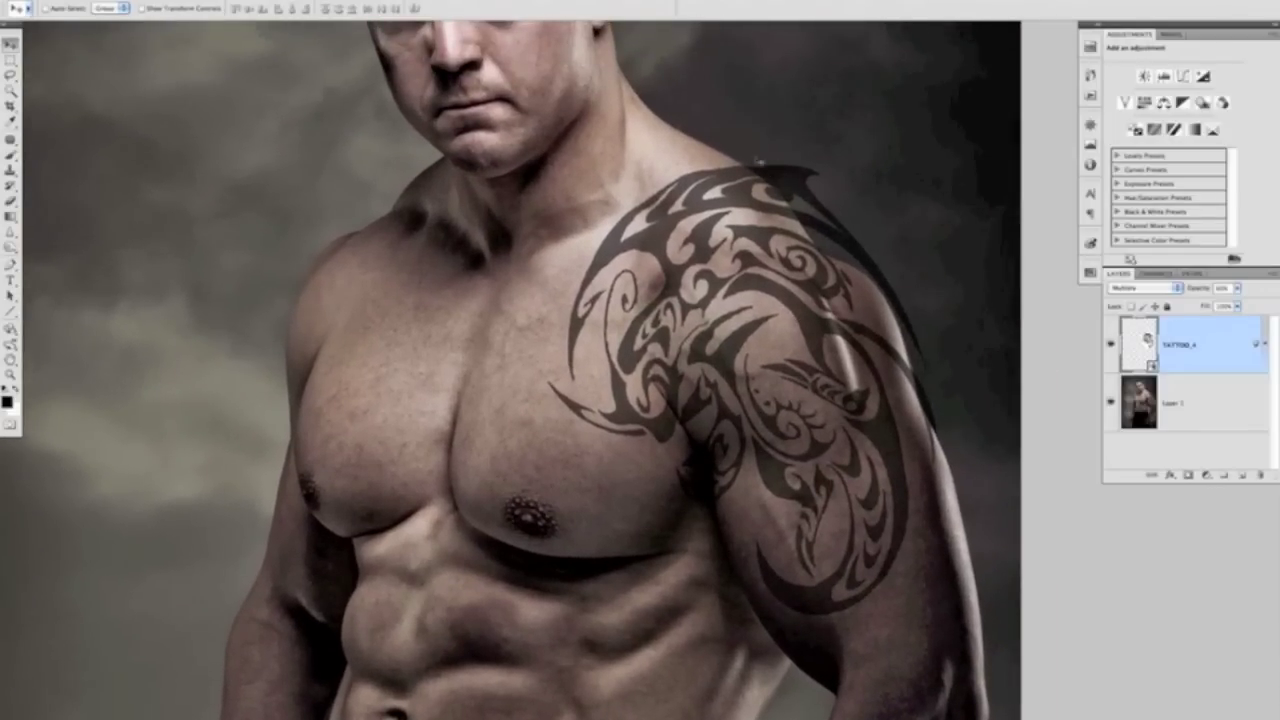
{"action": "key", "text": "ctrl+plus"}
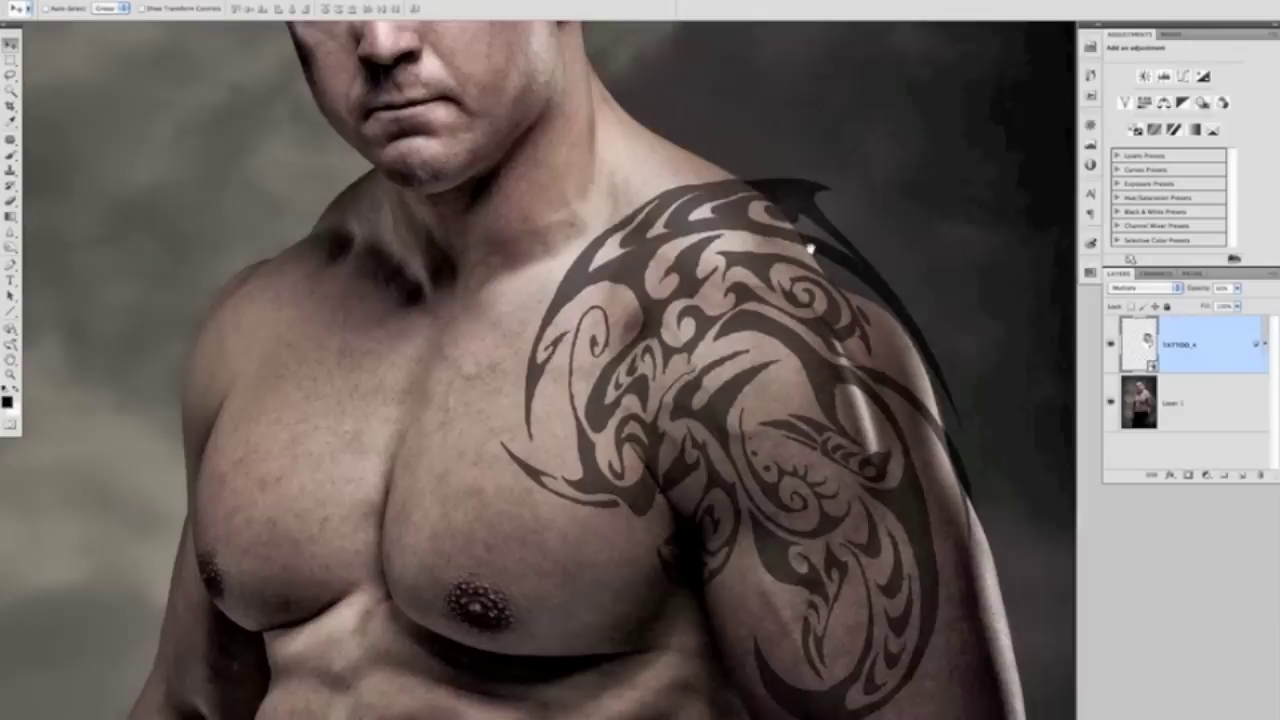
{"action": "left_click", "coordinate": [1190, 476]}
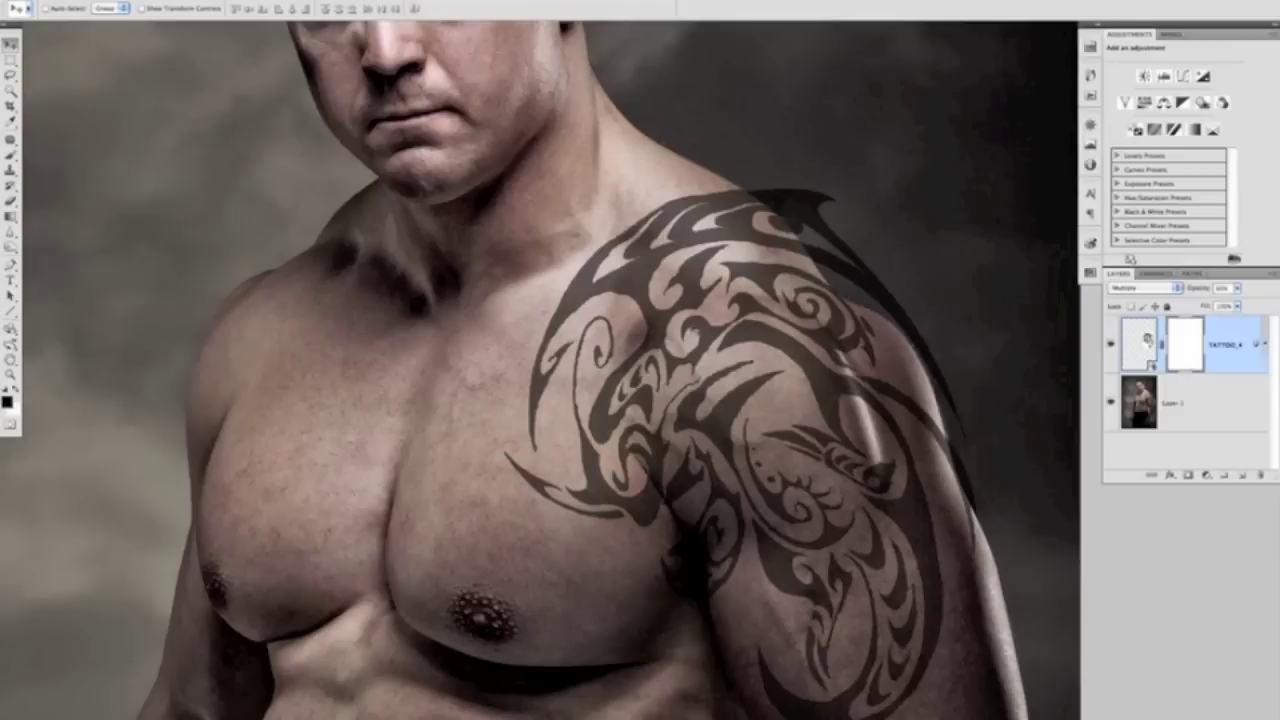
Step: Brush black on the tattoo's layer mask to hide the parts extending past the top and outer edge of the shoulder
{"action": "key", "text": "b"}
{"action": "key", "text": "x"}
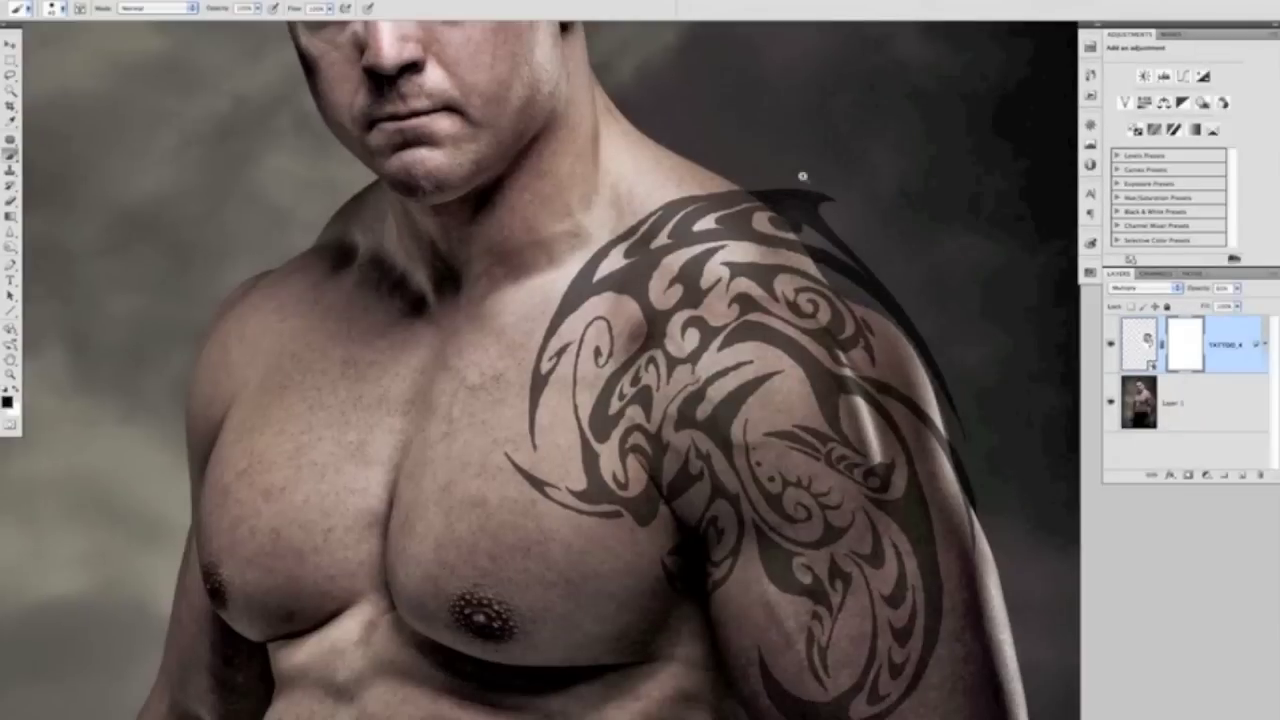
{"action": "left_click", "coordinate": [808, 190], "text": "super"}
{"action": "mouse_move", "coordinate": [835, 185]}
{"action": "left_mouse_down"}
{"action": "mouse_move", "coordinate": [864, 233]}
{"action": "mouse_move", "coordinate": [763, 158]}
{"action": "mouse_move", "coordinate": [743, 163]}
{"action": "mouse_move", "coordinate": [791, 225]}
{"action": "mouse_move", "coordinate": [791, 200]}
{"action": "mouse_move", "coordinate": [783, 217]}
{"action": "mouse_move", "coordinate": [731, 185]}
{"action": "mouse_move", "coordinate": [792, 237]}
{"action": "left_mouse_up"}
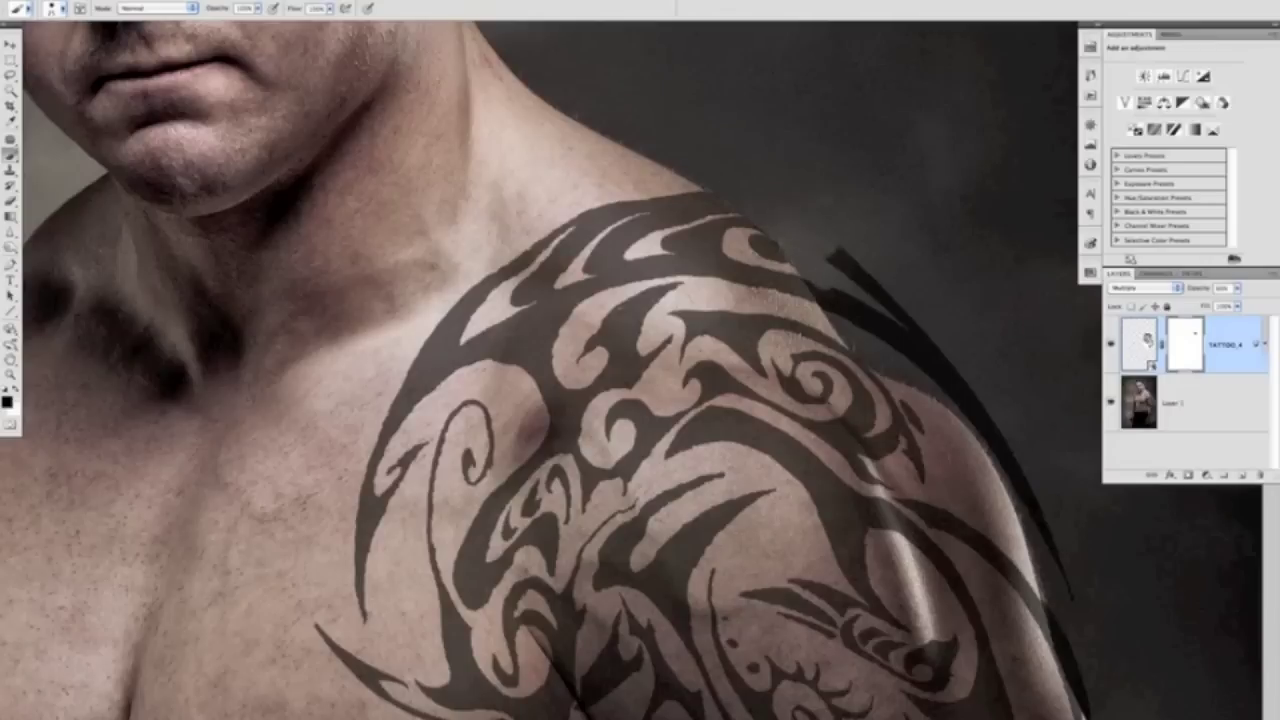
{"action": "mouse_move", "coordinate": [812, 290]}
{"action": "left_mouse_down"}
{"action": "mouse_move", "coordinate": [858, 310]}
{"action": "mouse_move", "coordinate": [866, 270]}
{"action": "mouse_move", "coordinate": [883, 318]}
{"action": "mouse_move", "coordinate": [916, 320]}
{"action": "mouse_move", "coordinate": [890, 342]}
{"action": "left_mouse_up"}
{"action": "left_click_drag", "start_coordinate": [958, 384], "coordinate": [1077, 583]}
Step: Reduce the brush size and mask out the remaining piece of tattoo beyond the outer edge of the upper arm
{"action": "left_click_drag", "start_coordinate": [923, 470], "coordinate": [735, 214]}
{"action": "key", "text": "["}
{"action": "key", "text": "["}
{"action": "key", "text": "["}
{"action": "key", "text": "["}
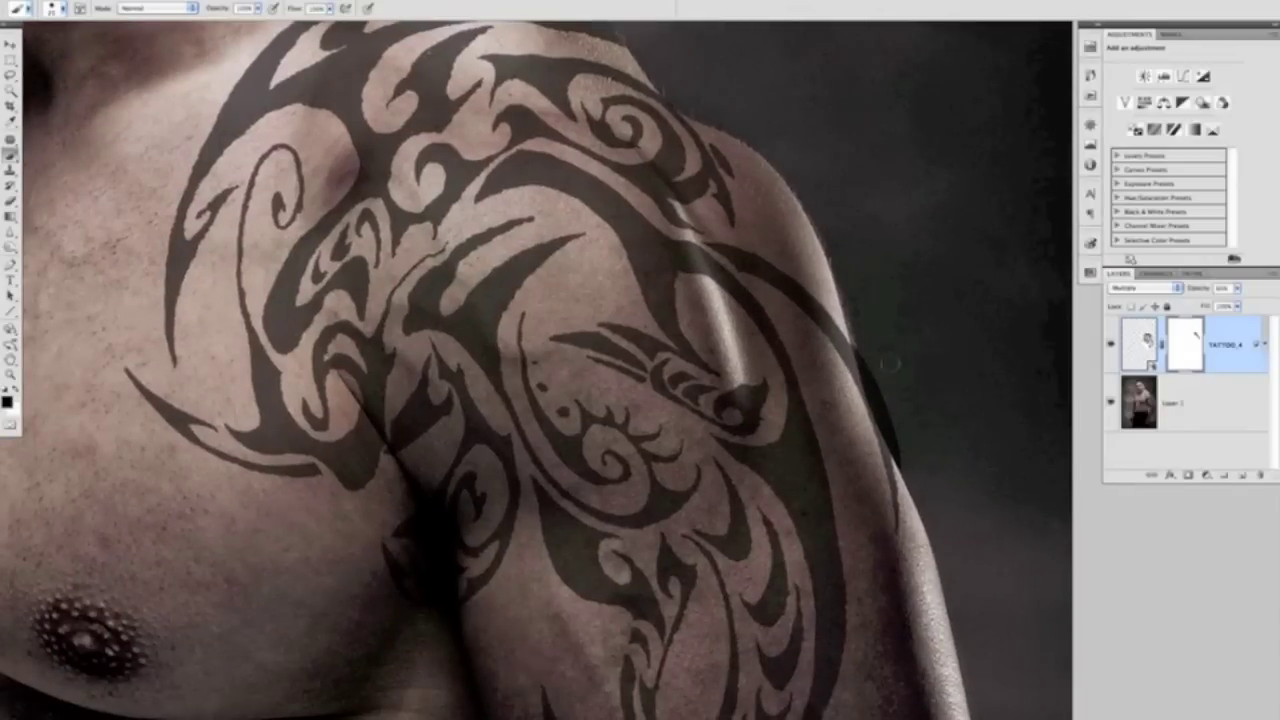
{"action": "left_click_drag", "start_coordinate": [860, 362], "coordinate": [897, 460]}
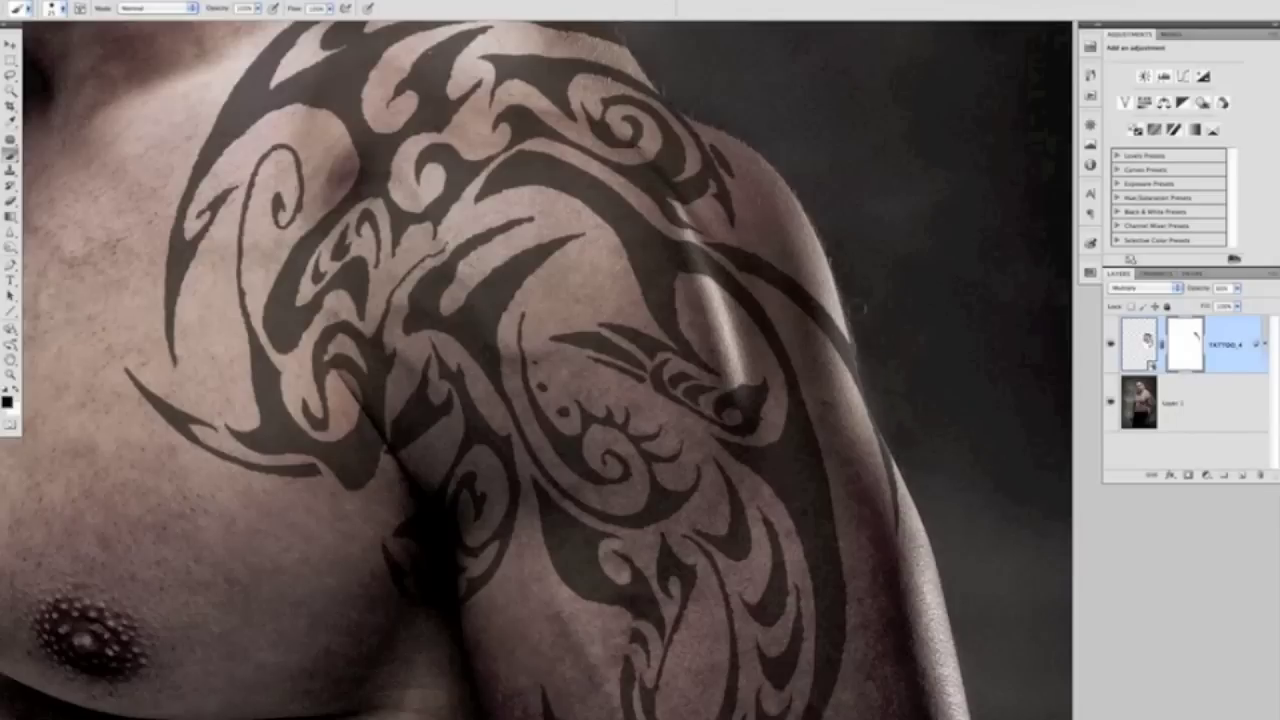
Step: Examine the masked tattoo in the full portrait and close up, including how it follows the armpit crease and muscle highlights
{"action": "key", "text": "ctrl+0"}
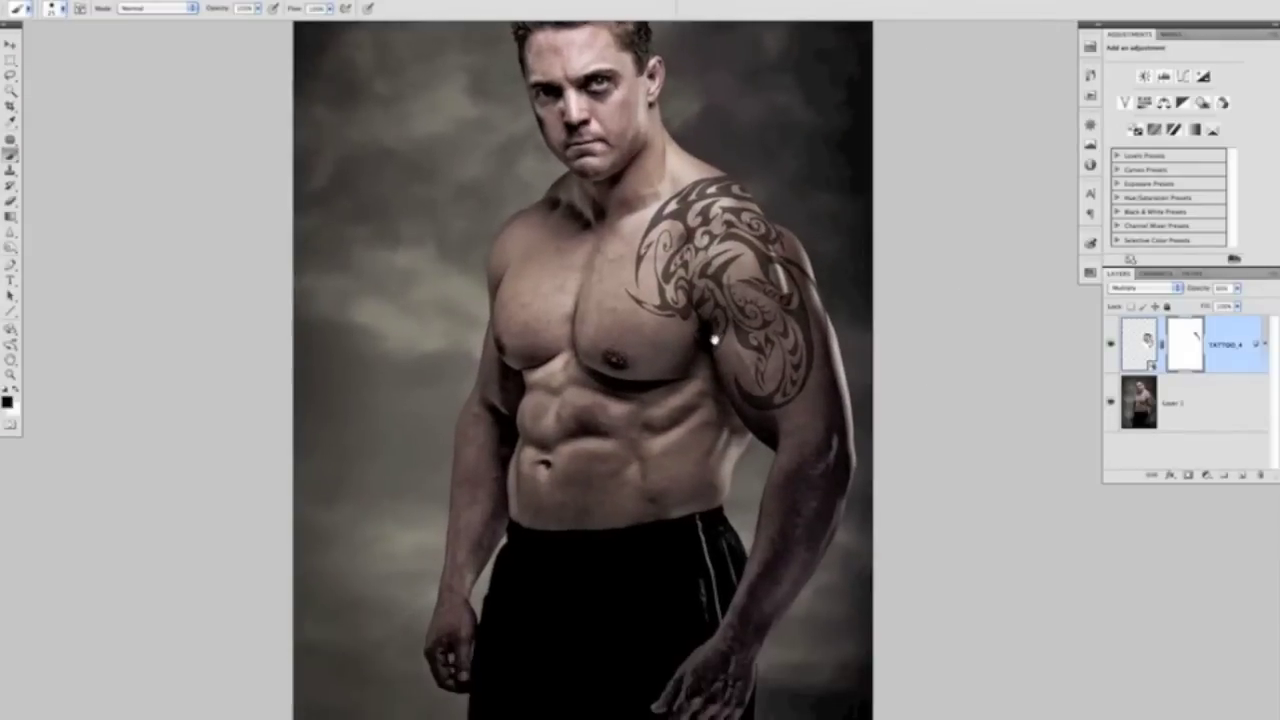
{"action": "left_click_drag", "start_coordinate": [730, 341], "coordinate": [734, 345]}
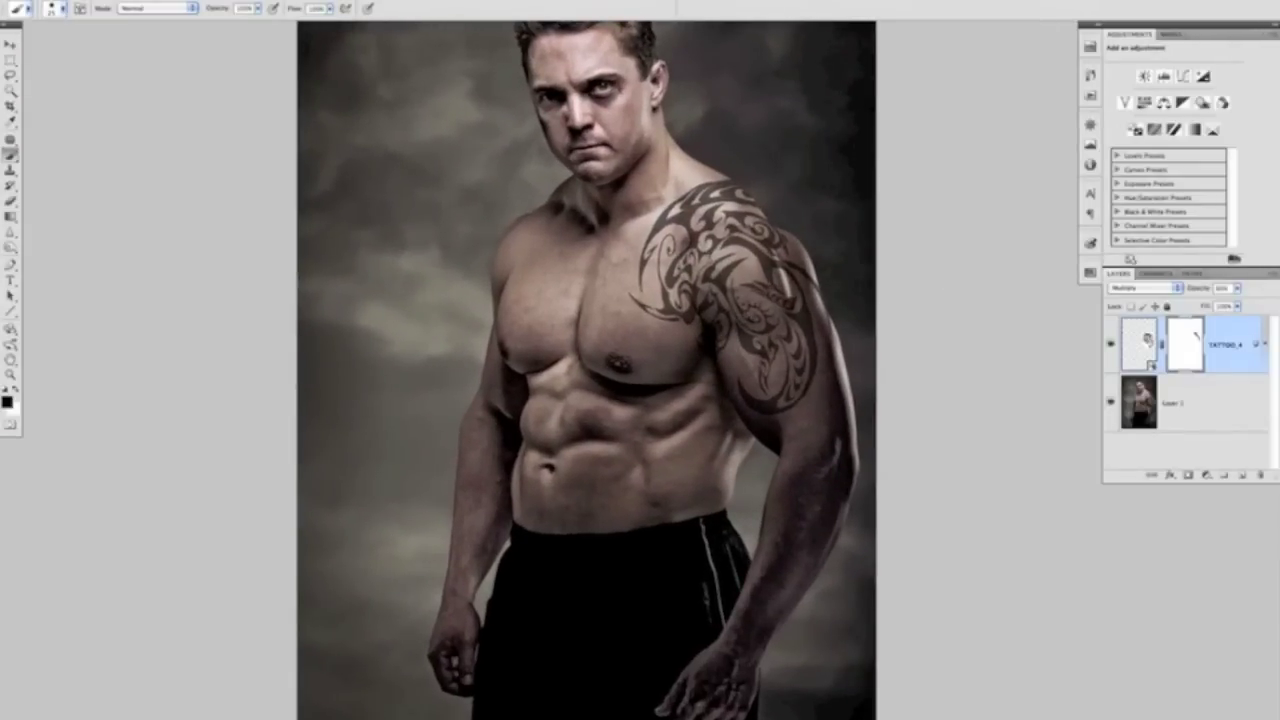
{"action": "scroll", "coordinate": [787, 285], "scroll_direction": "up", "scroll_amount": 5}
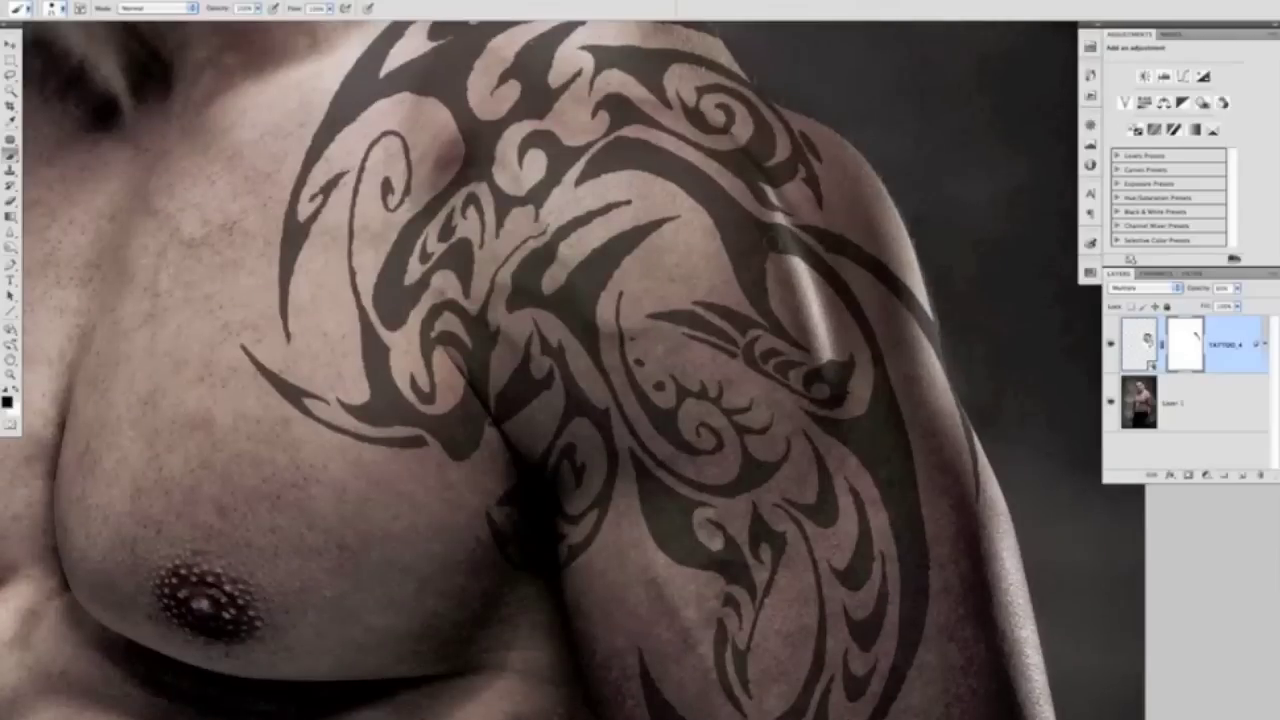
{"action": "key", "text": "v"}
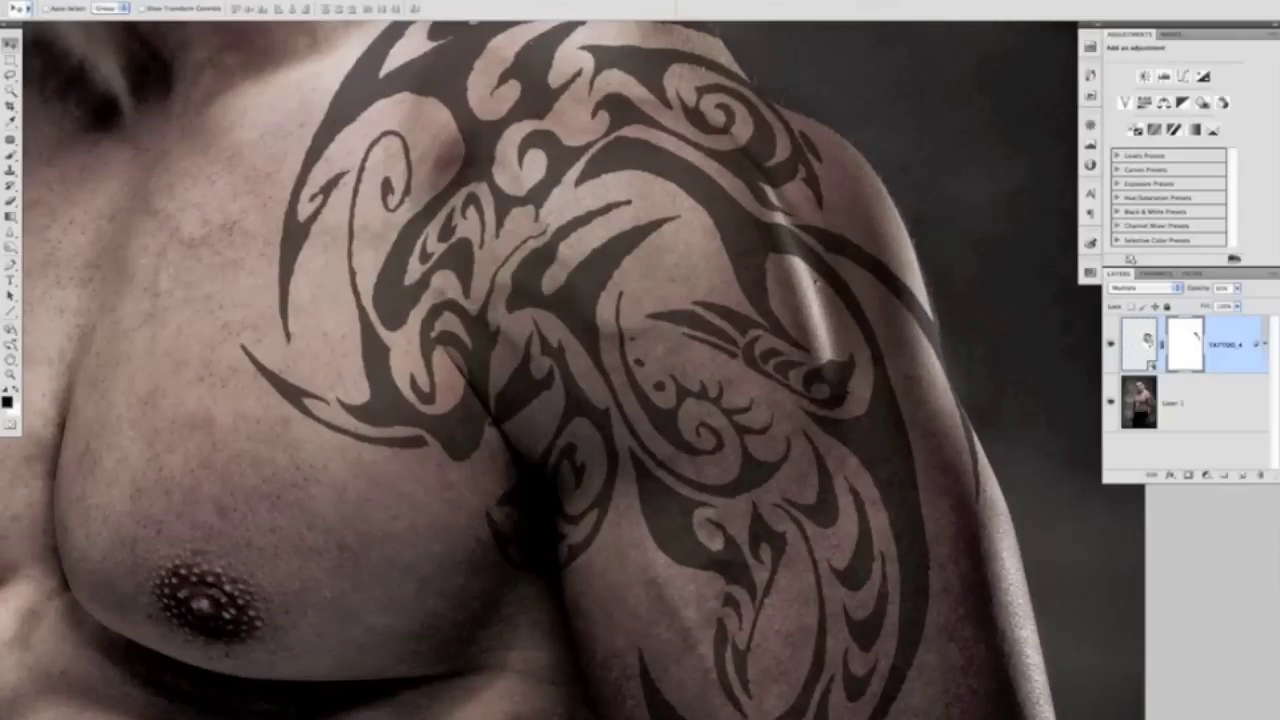
{"action": "scroll", "coordinate": [520, 490], "scroll_direction": "up", "scroll_amount": 3}
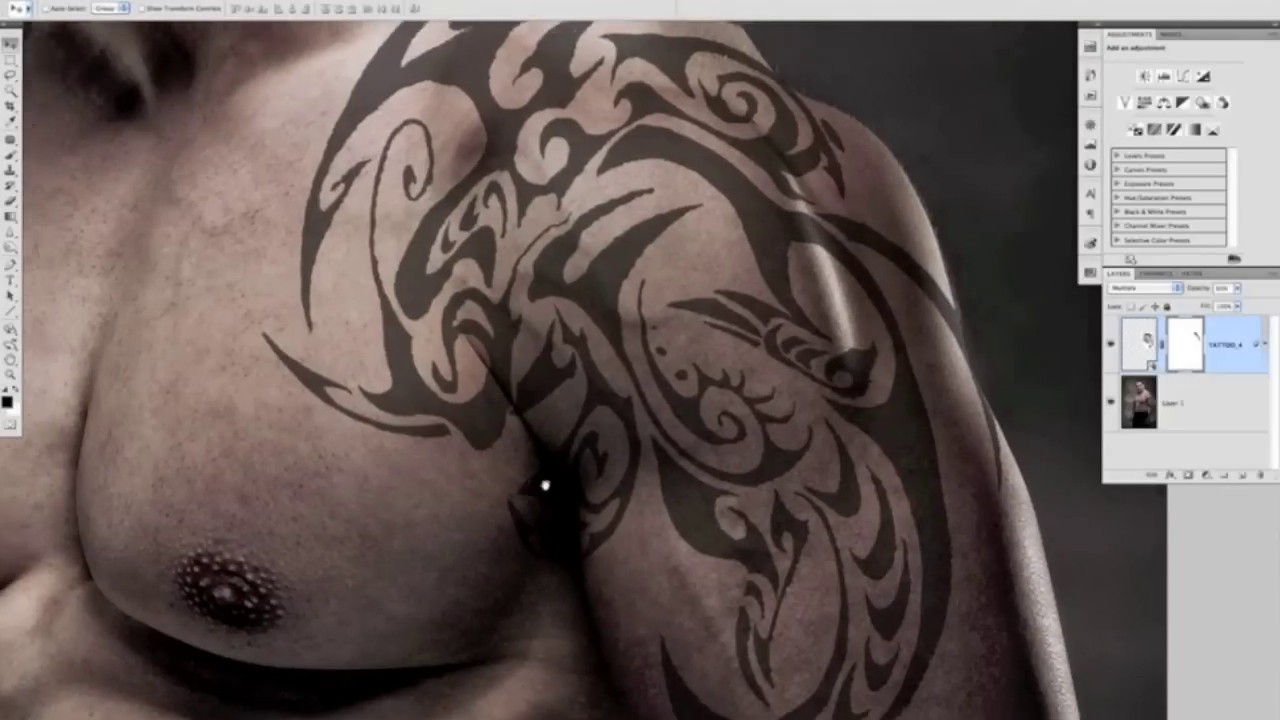
{"action": "scroll", "coordinate": [591, 380], "scroll_direction": "up", "scroll_amount": 3}
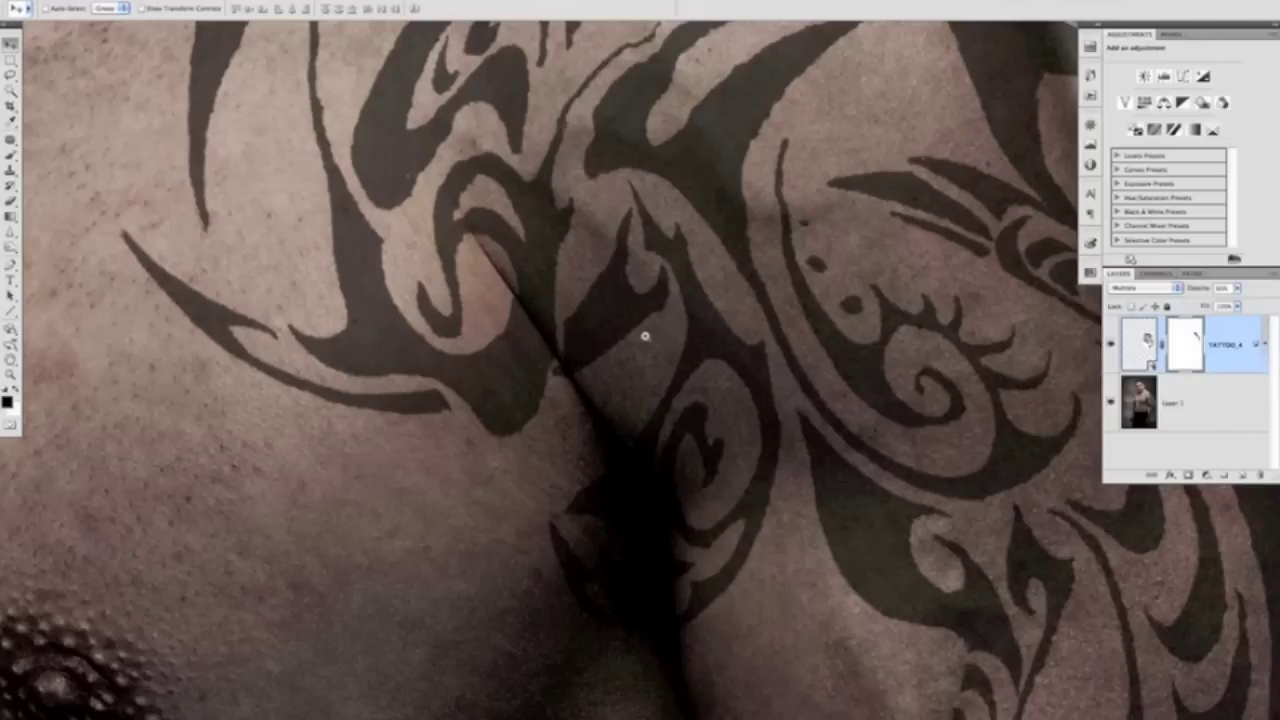
{"action": "scroll", "coordinate": [649, 337], "scroll_direction": "down", "scroll_amount": 4}
{"action": "scroll", "coordinate": [608, 380], "scroll_direction": "down", "scroll_amount": 6}
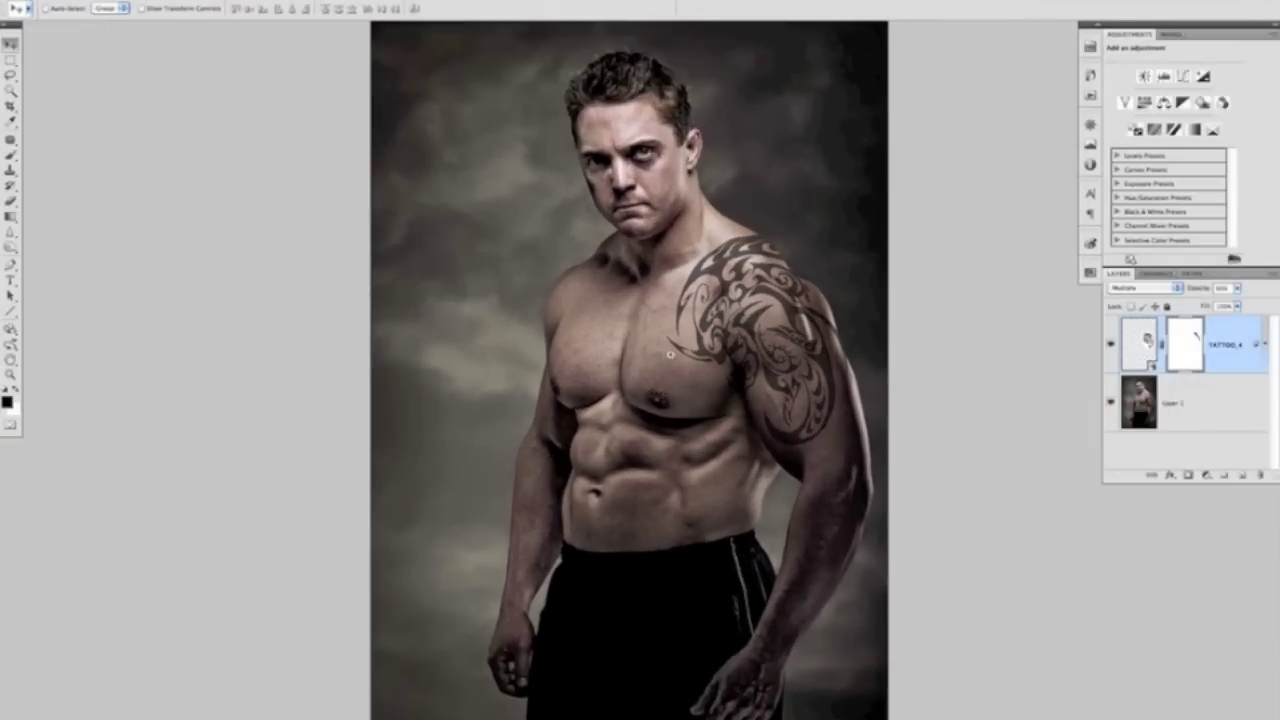
{"action": "left_click_drag", "start_coordinate": [677, 383], "coordinate": [648, 342]}
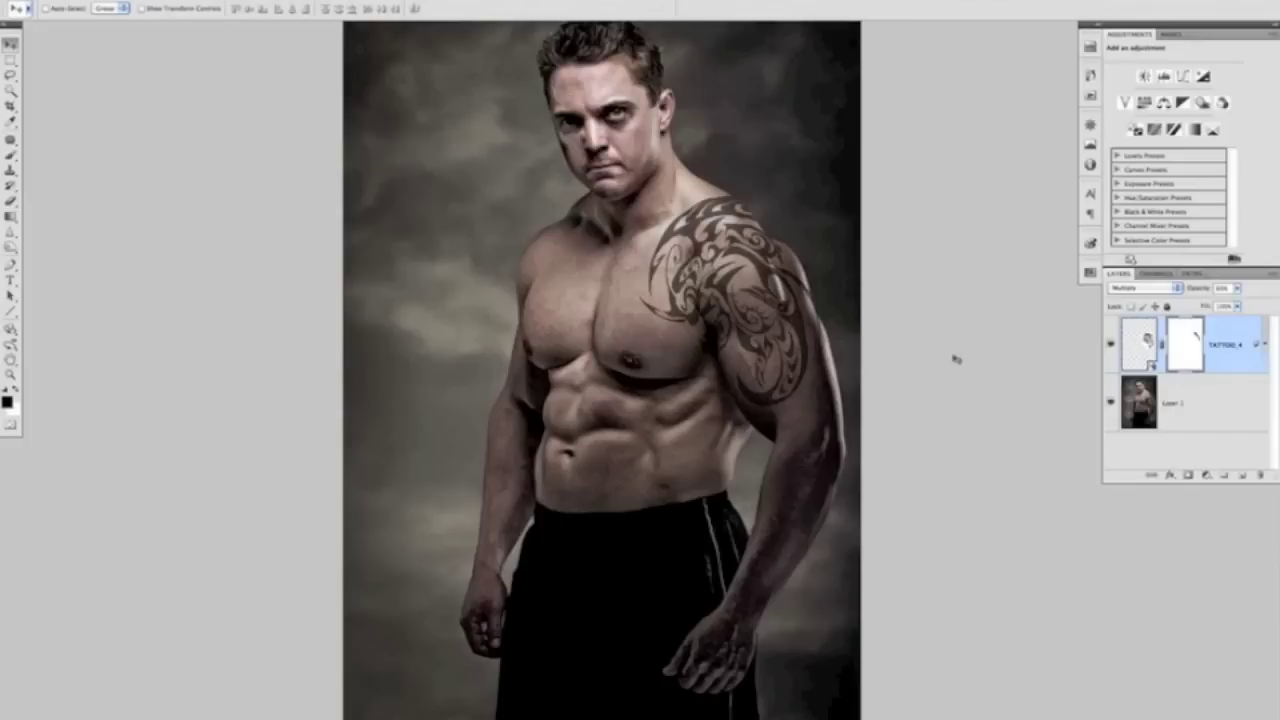
{"action": "scroll", "coordinate": [730, 335], "scroll_direction": "up", "scroll_amount": 3}
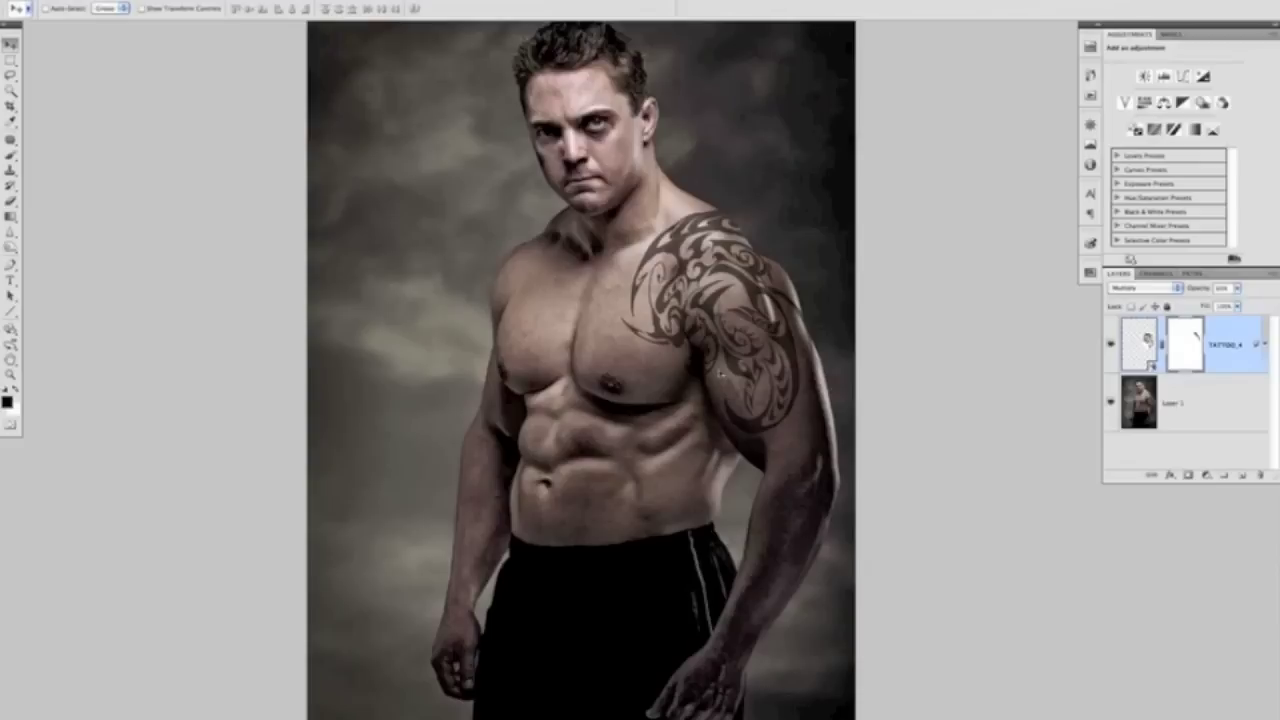
Step: Switch to Lightroom to view the final version of the portrait with the WARRIOR lettering and additional tattoos
{"action": "key", "text": "super+Tab"}
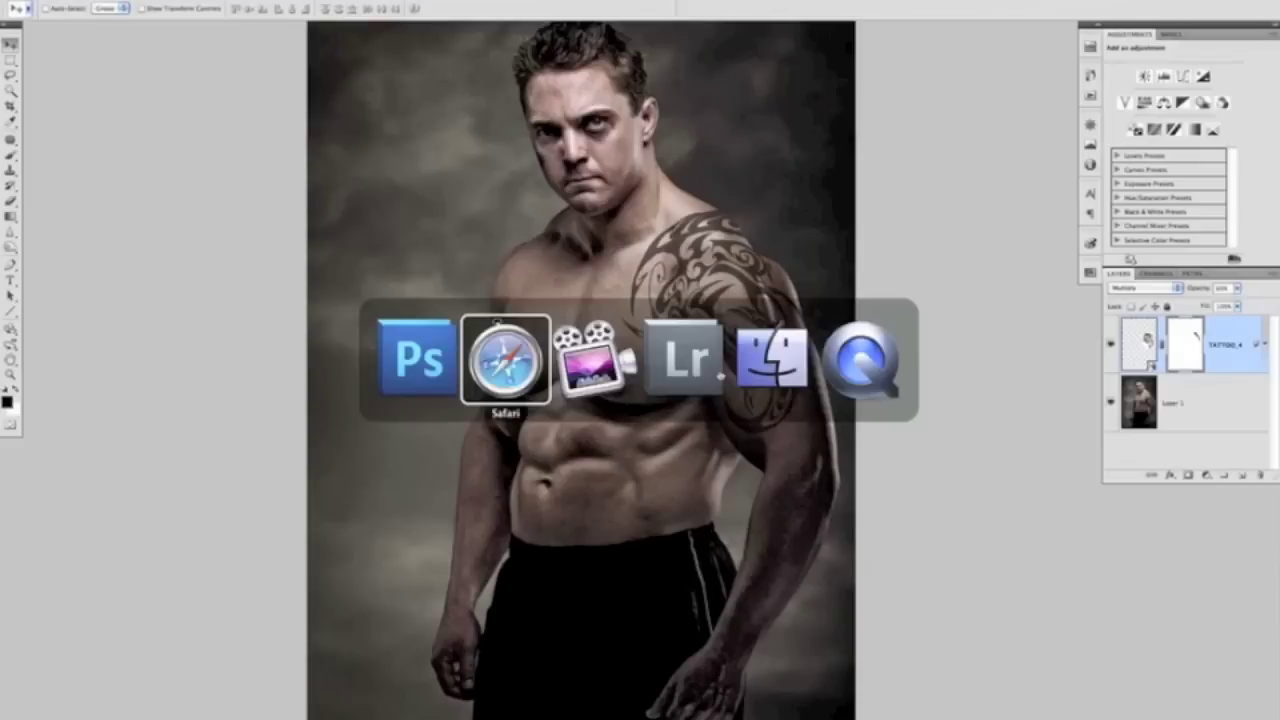
{"action": "key", "text": "super+Tab"}
{"action": "key", "text": "super+Tab"}
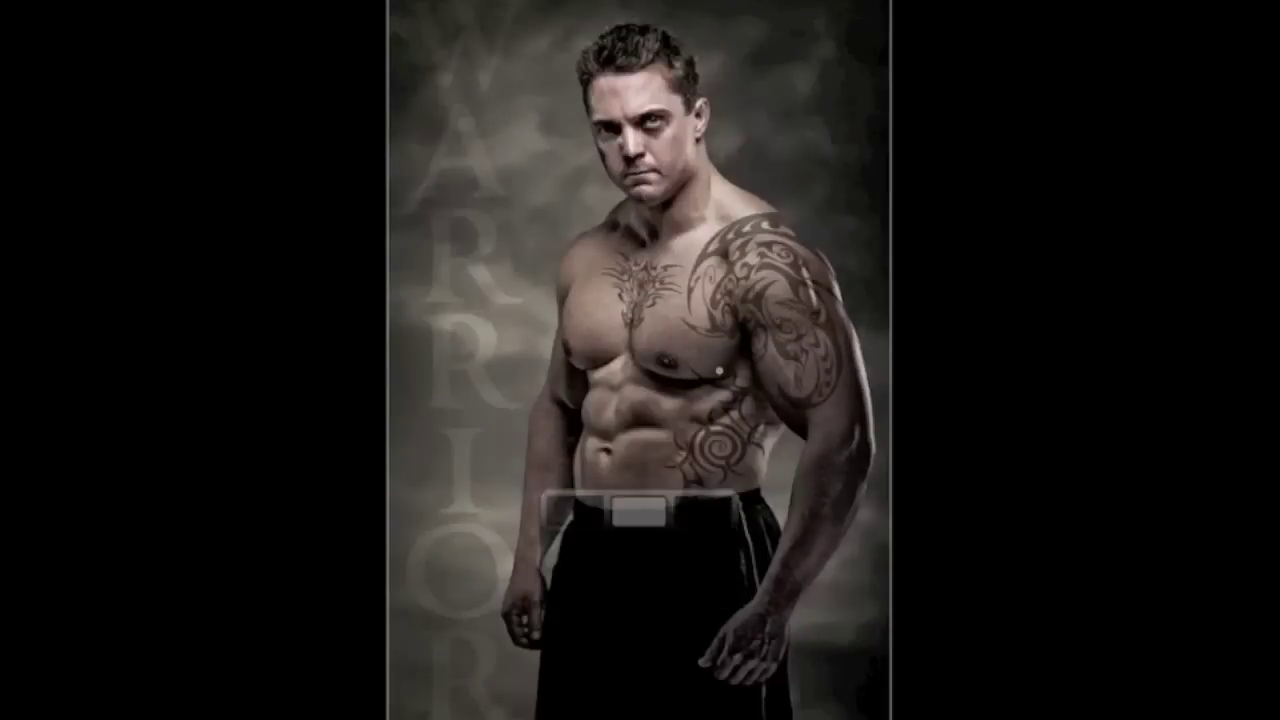